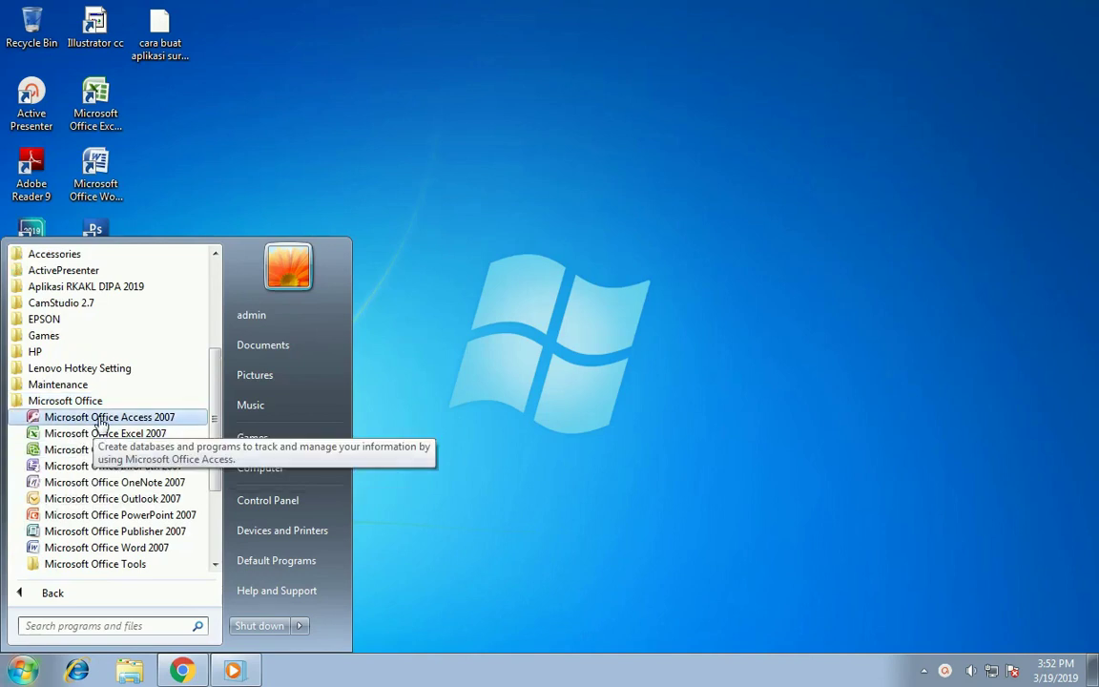
- Launch Microsoft Office Access 2007
left_click(102, 420)
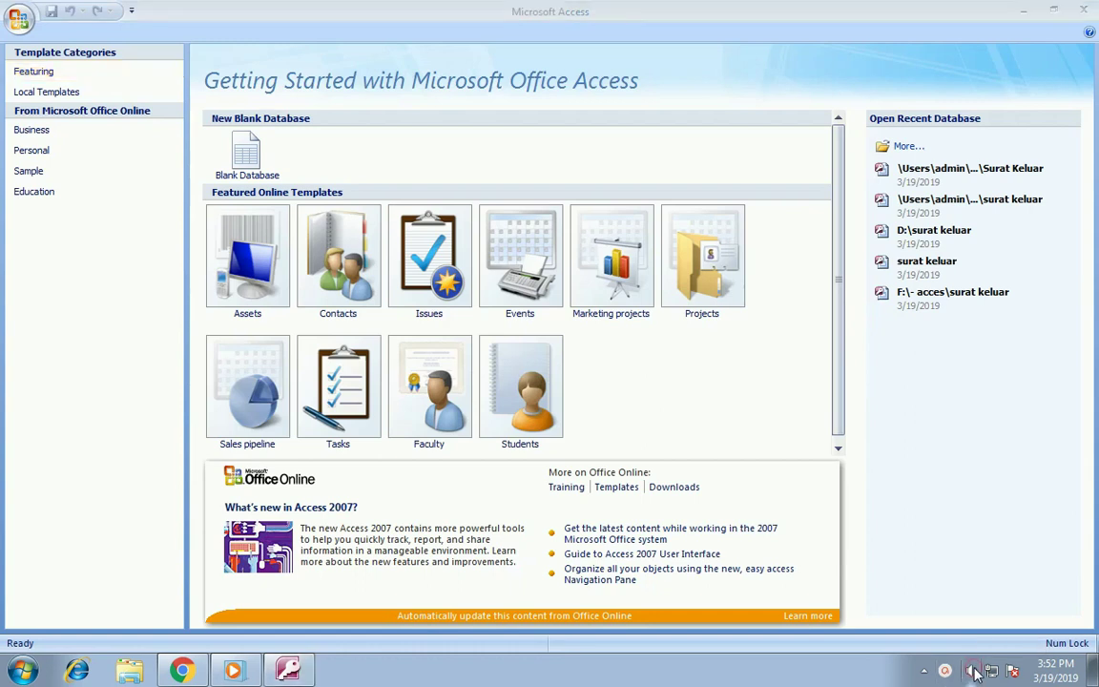
left_click(973, 671)
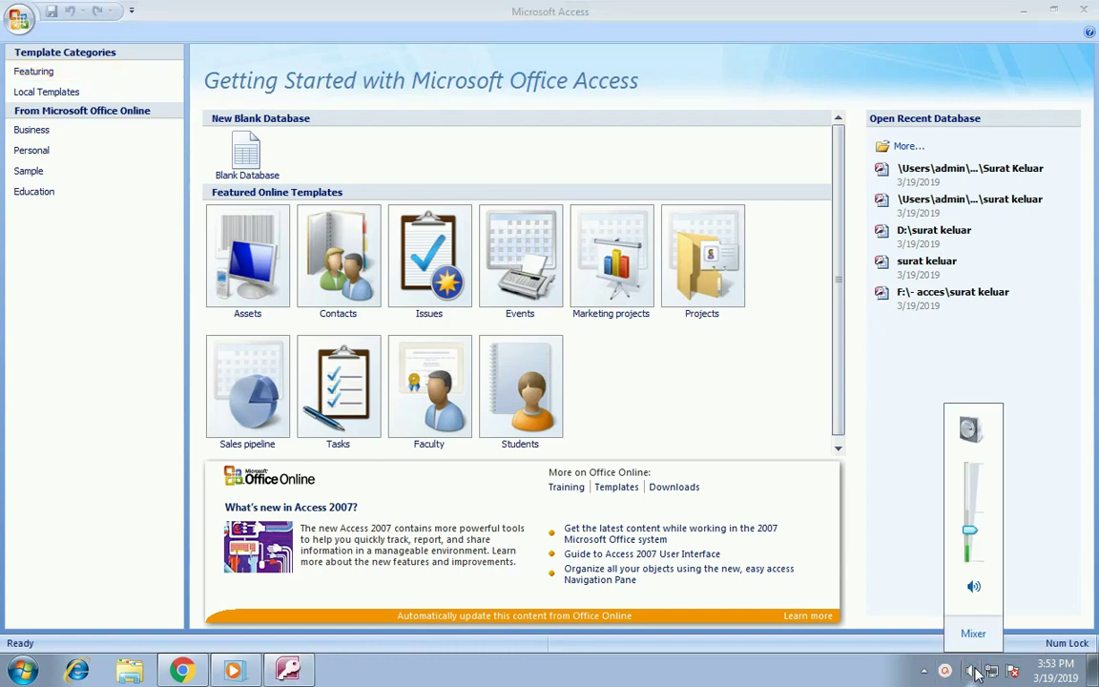
left_click(838, 7)
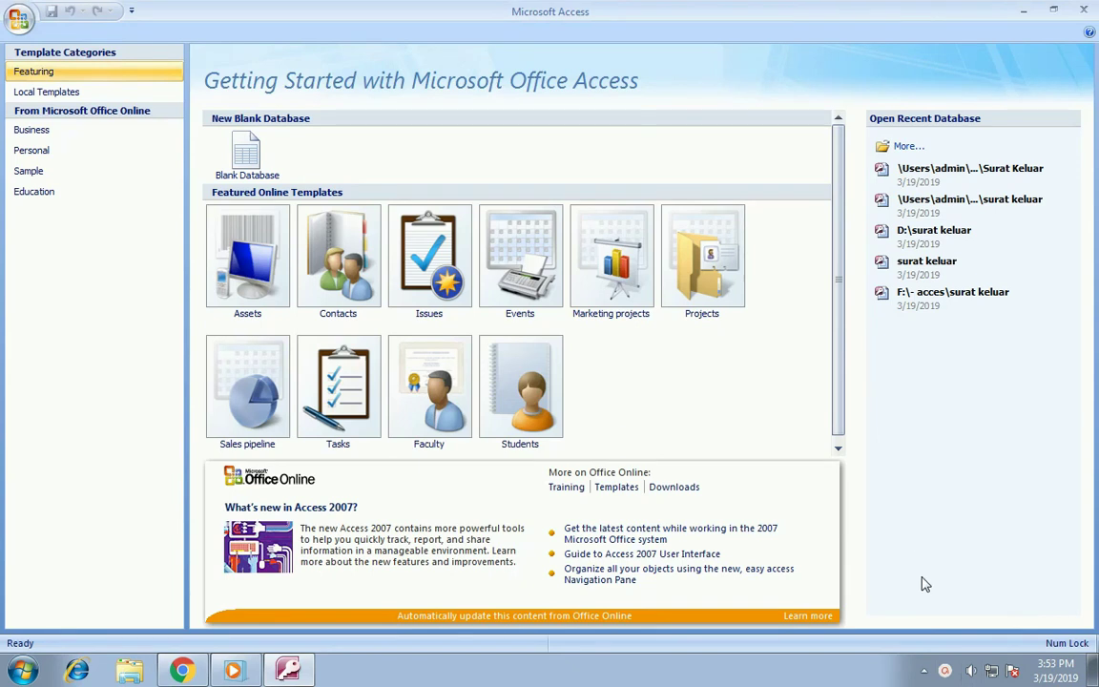
left_click(945, 668)
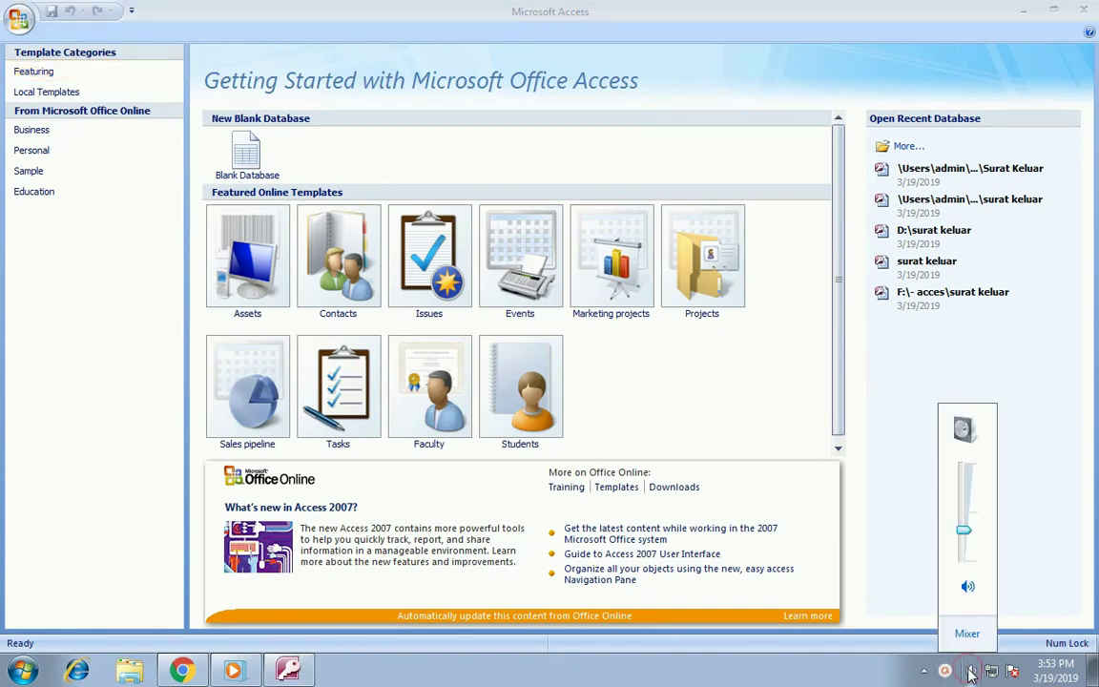
left_click(668, 21)
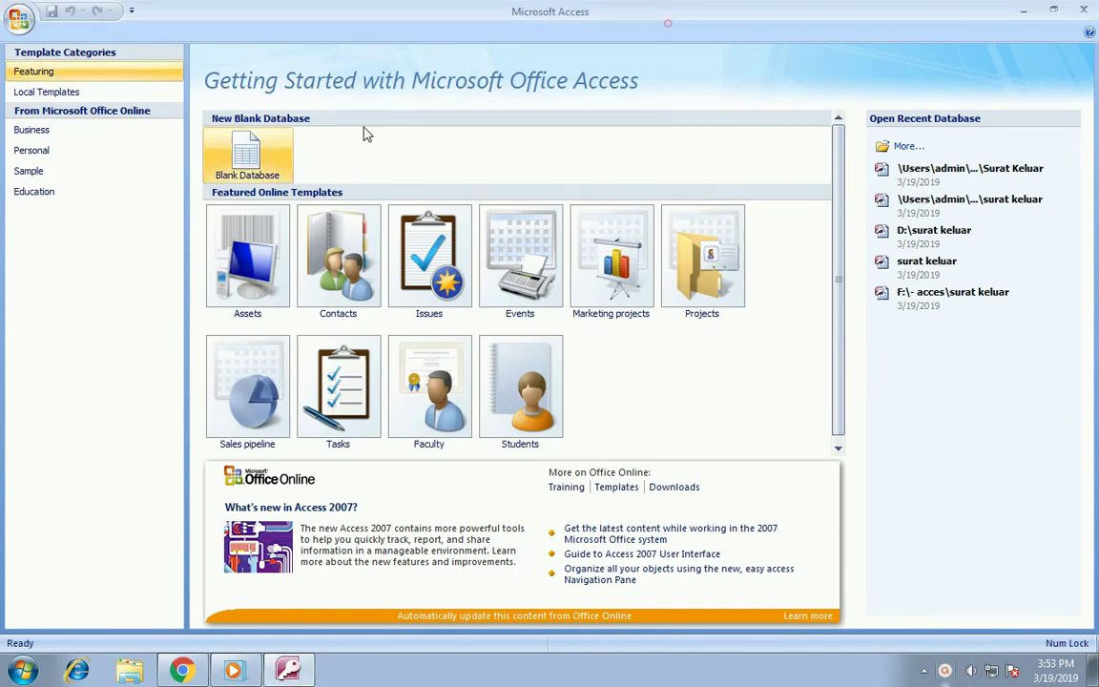
- Create a blank database named surat keluar, stored on the Desktop
left_click(250, 164)
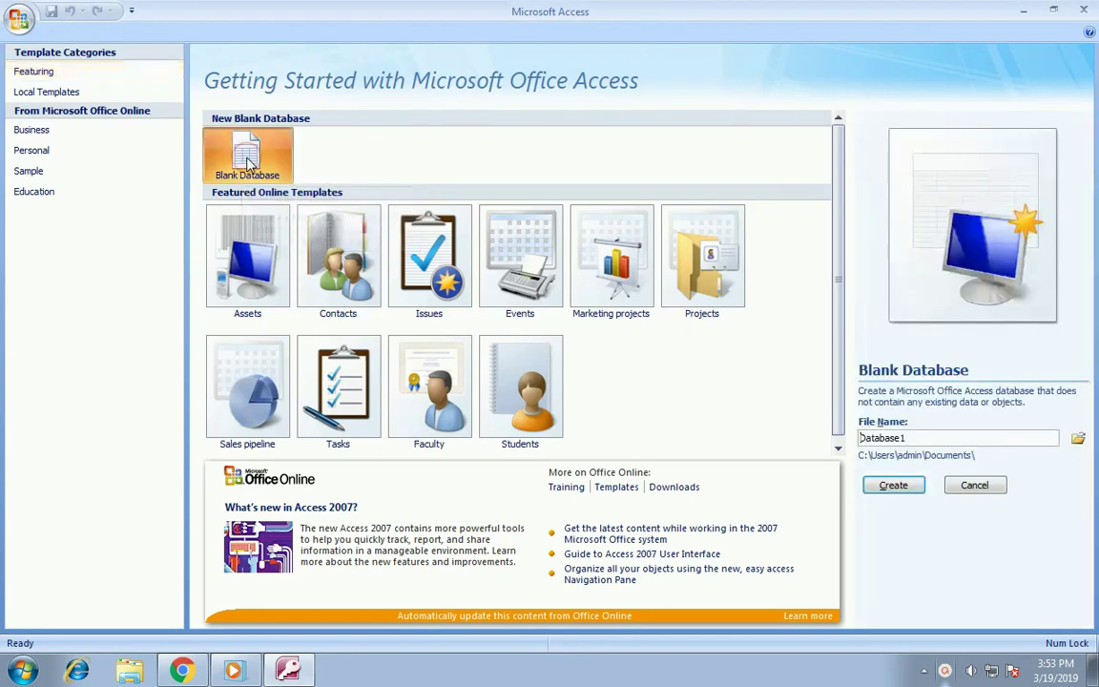
double_click(930, 437)
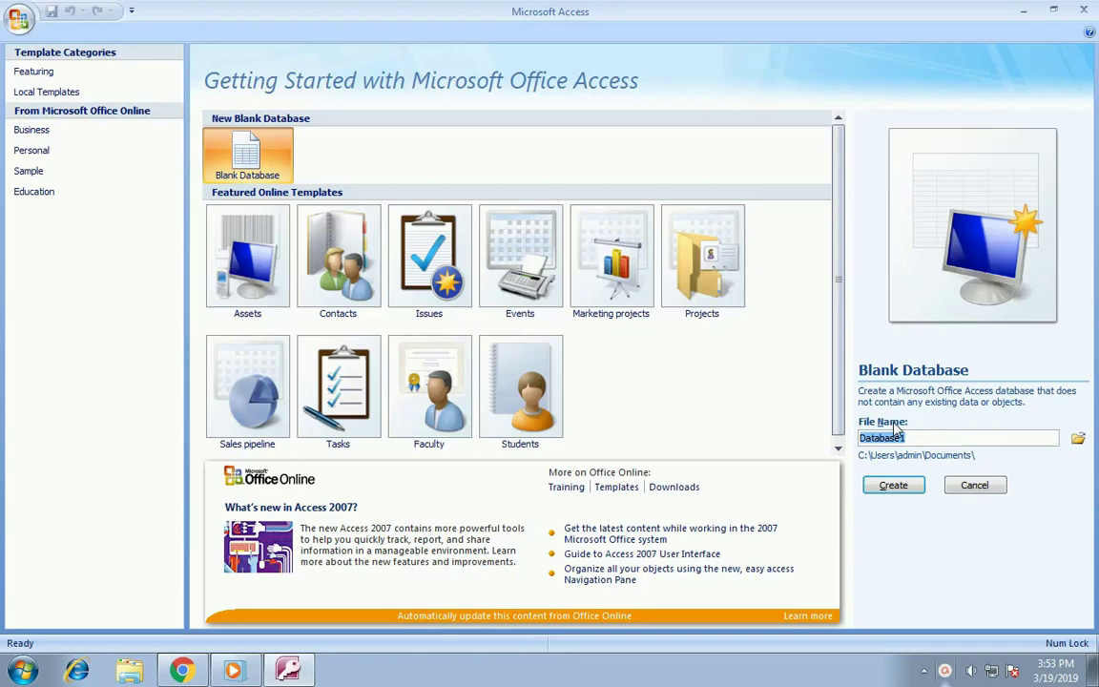
type("surat keluar")
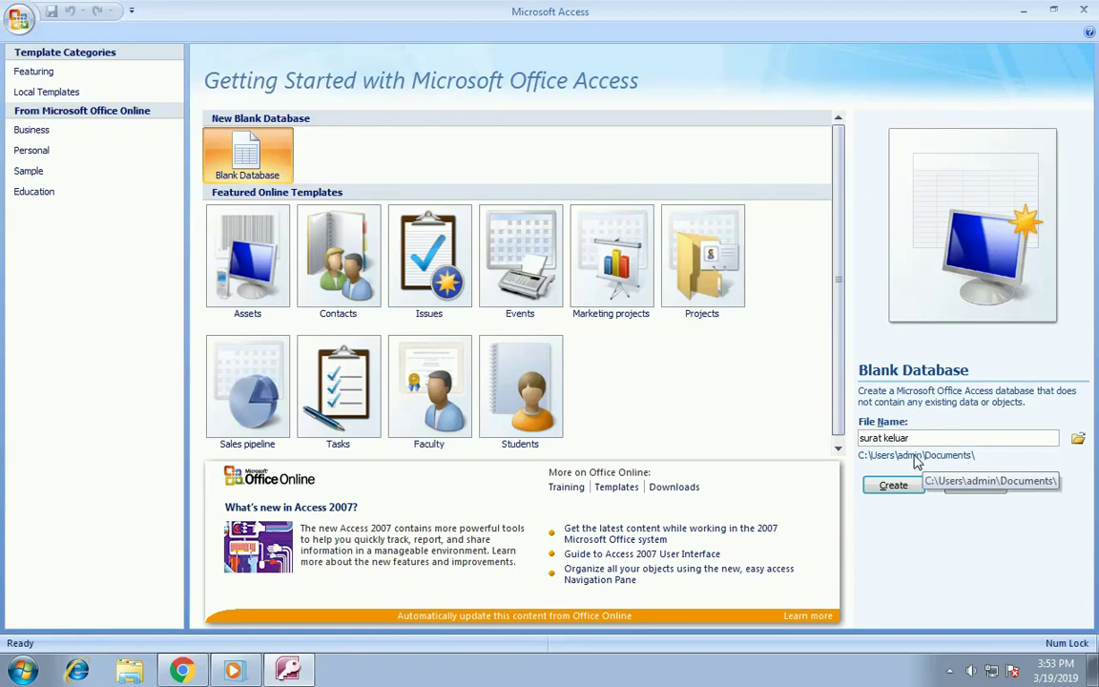
left_click(1077, 441)
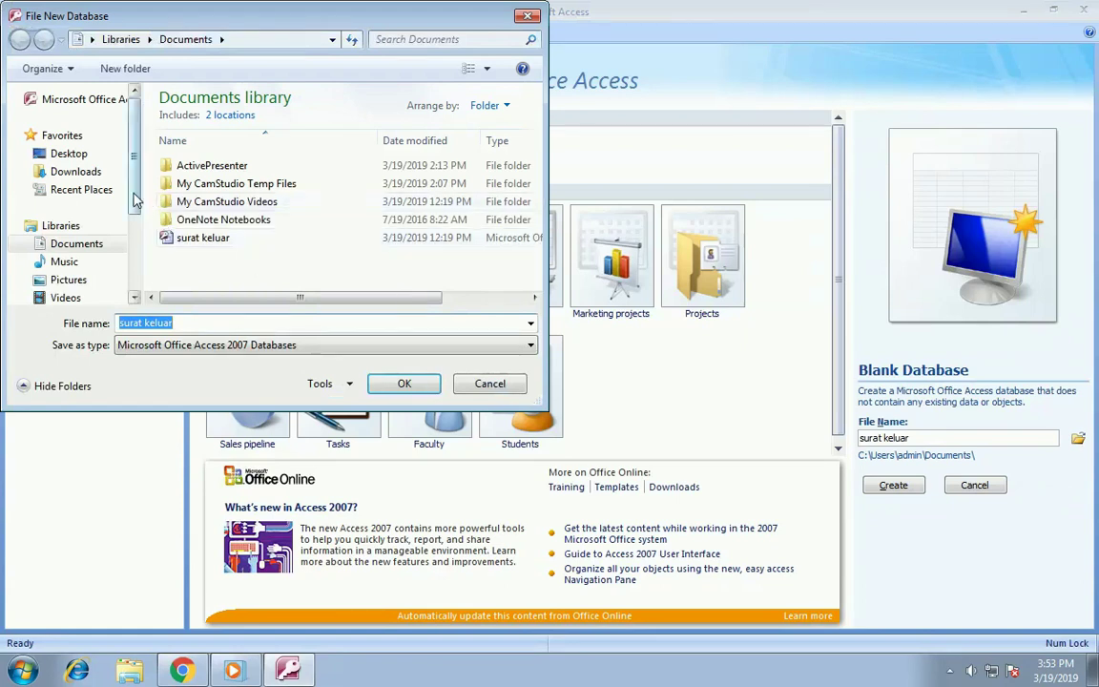
left_click(74, 158)
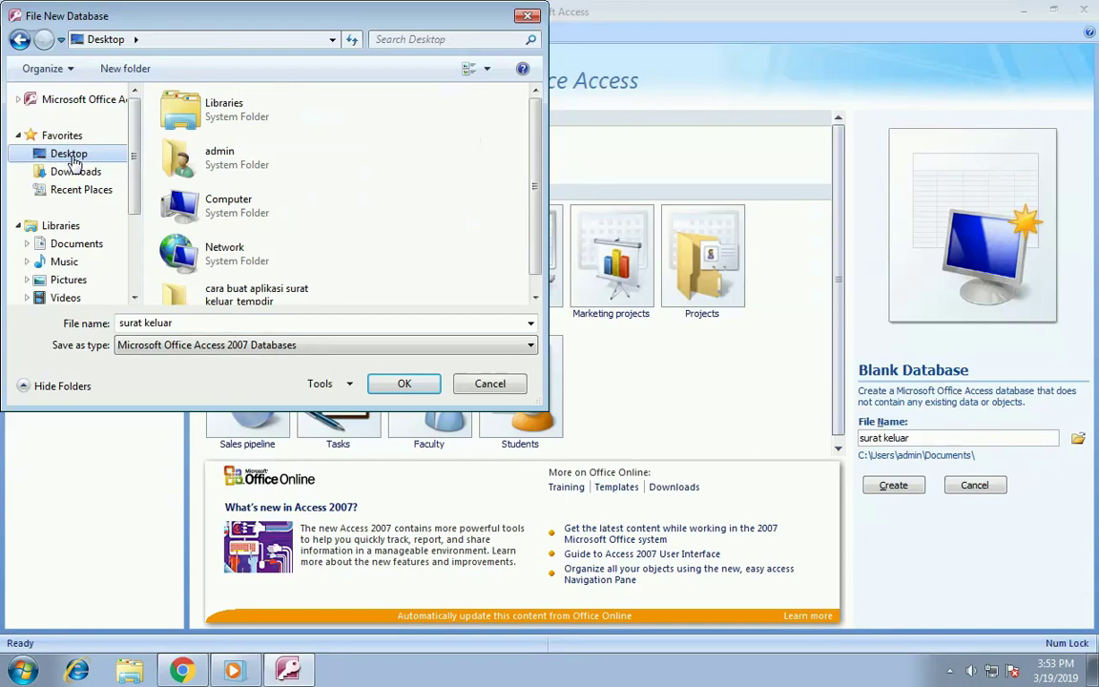
left_click(397, 384)
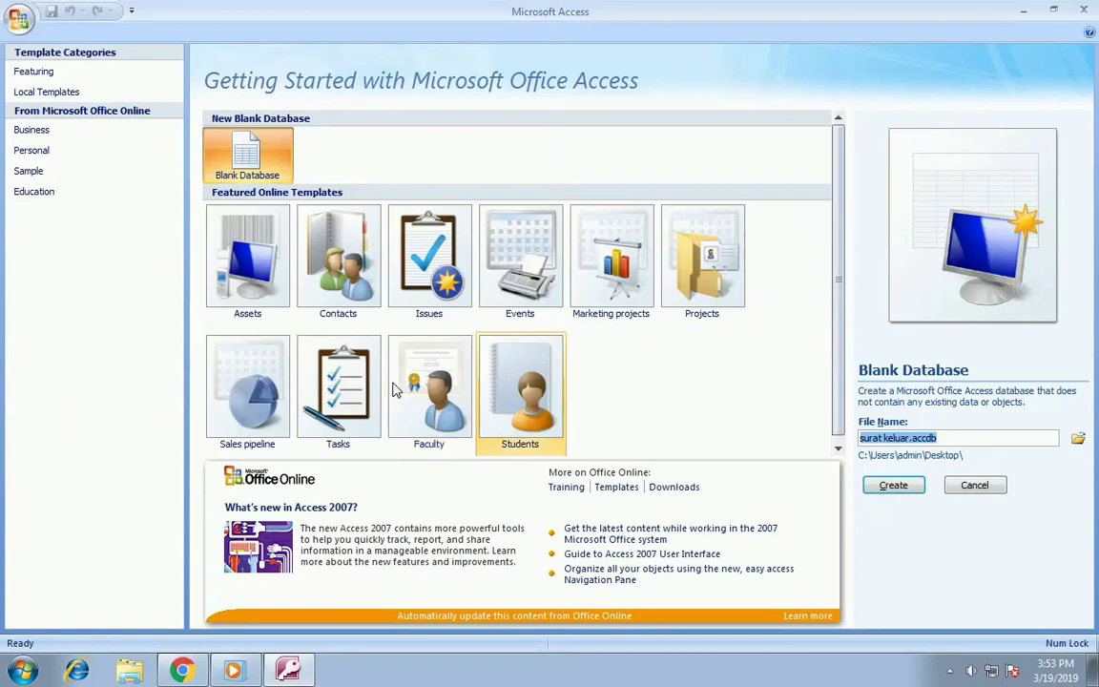
left_click(912, 488)
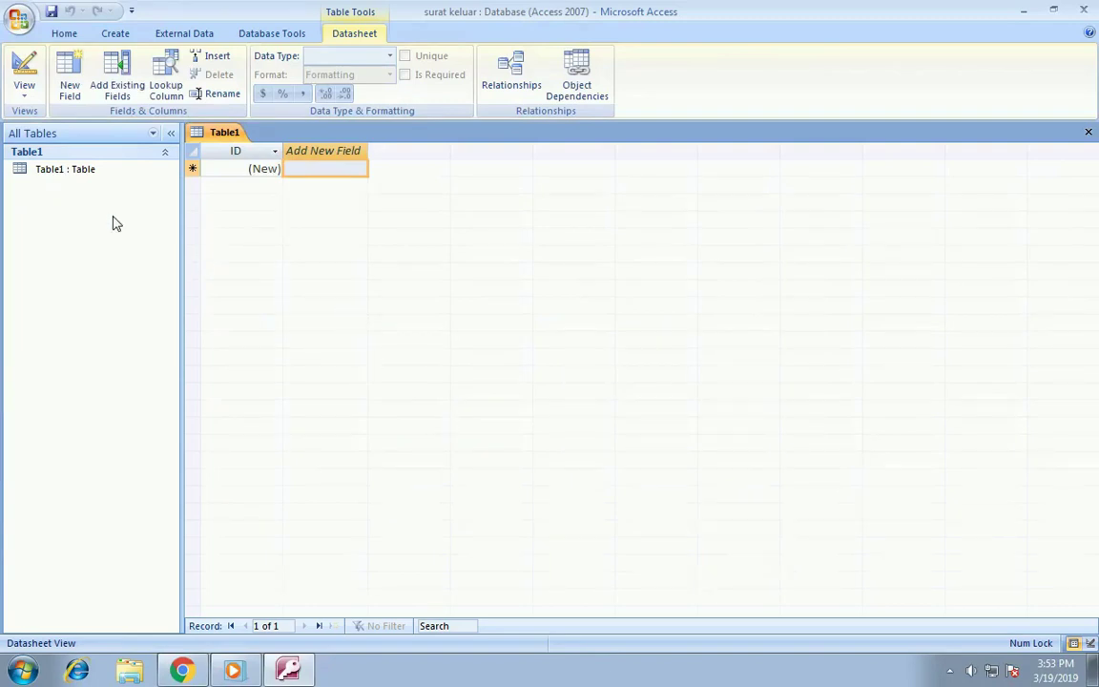
- Switch Table1 to Design View, saving the table under the name surat keluar
left_click(56, 179)
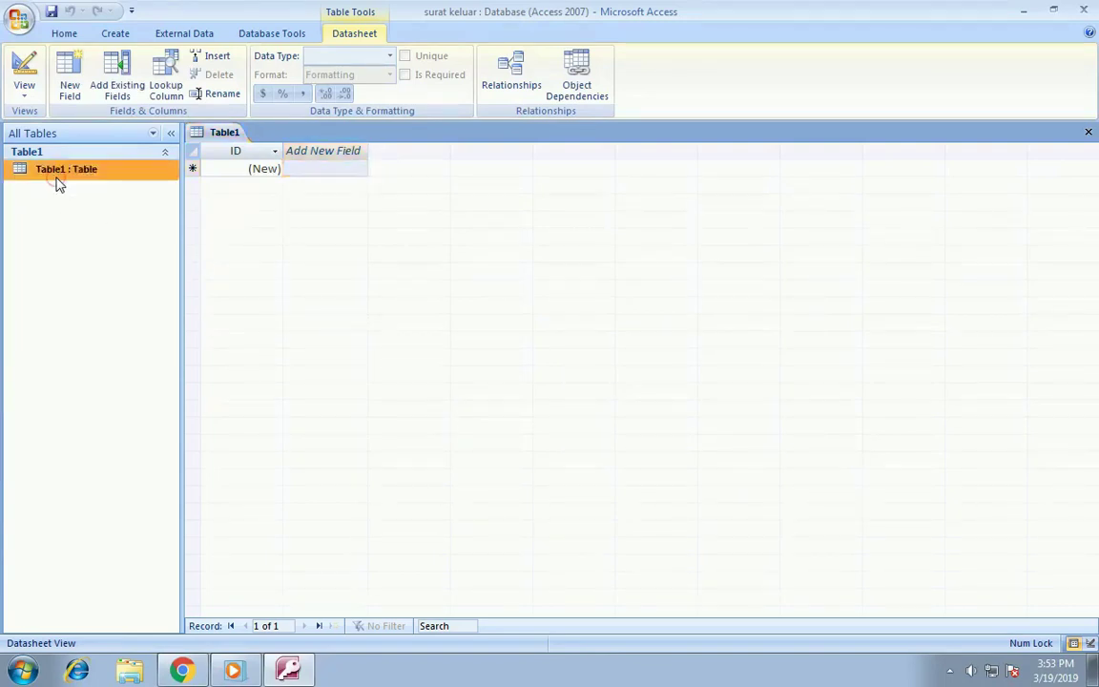
right_click(56, 179)
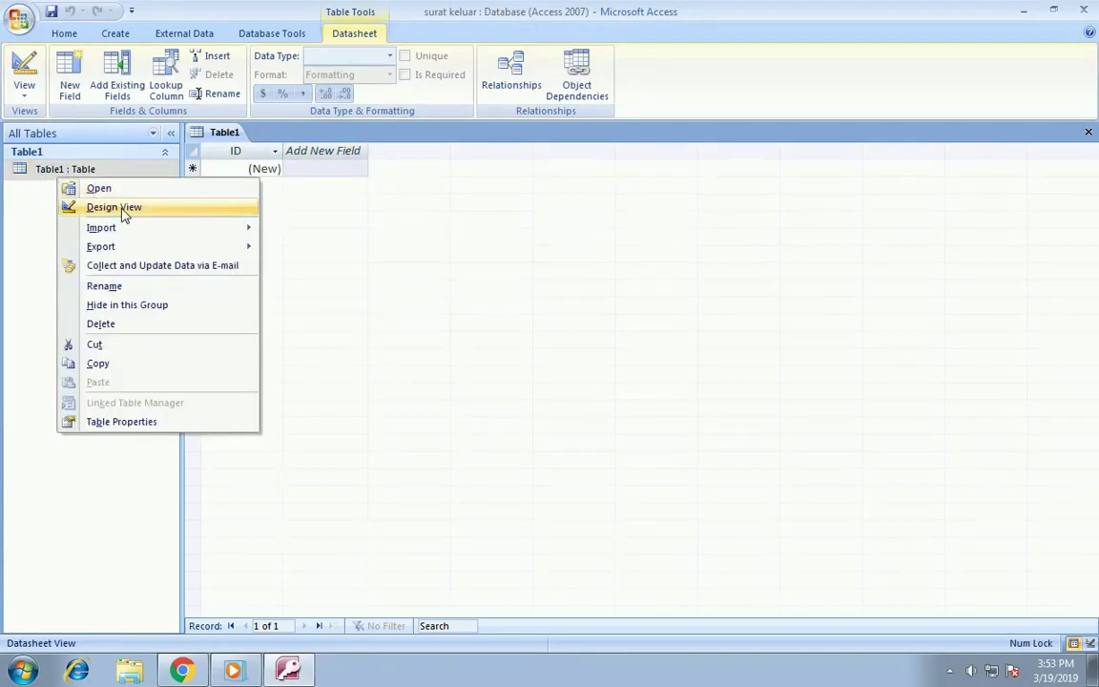
left_click(122, 209)
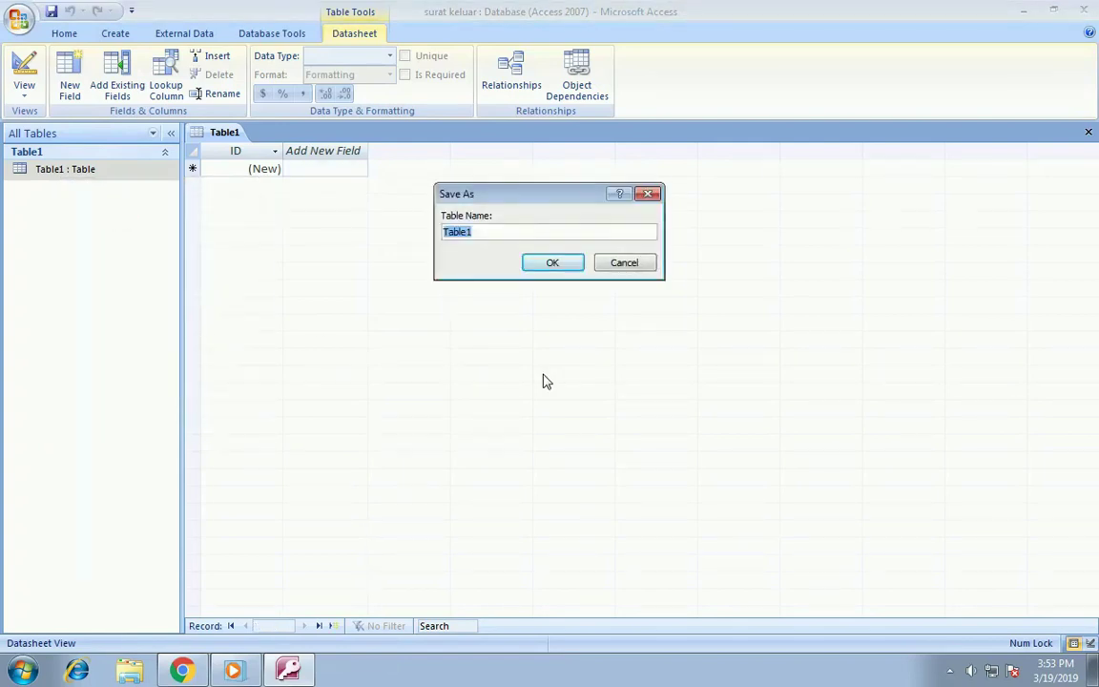
type("surat keluar")
left_click(556, 266)
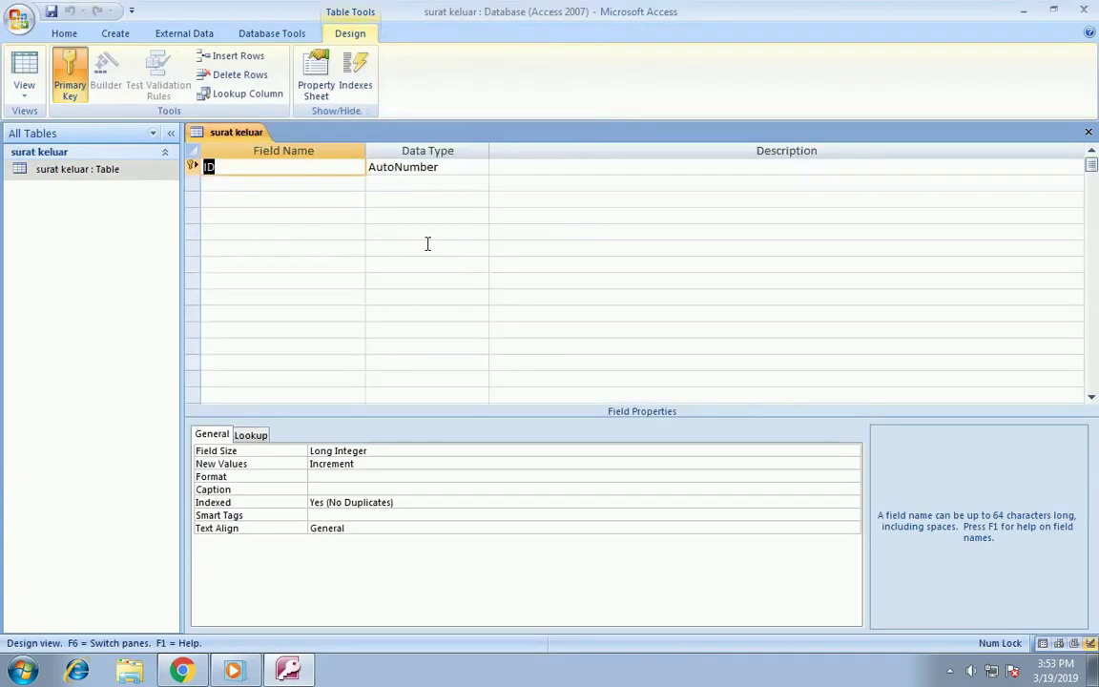
- Add the fields Kepada, Nomor Surat, Tanggal, Perihal and Keterangan below the ID field, keeping the default Text data type
key("Down")
type("Kepada")
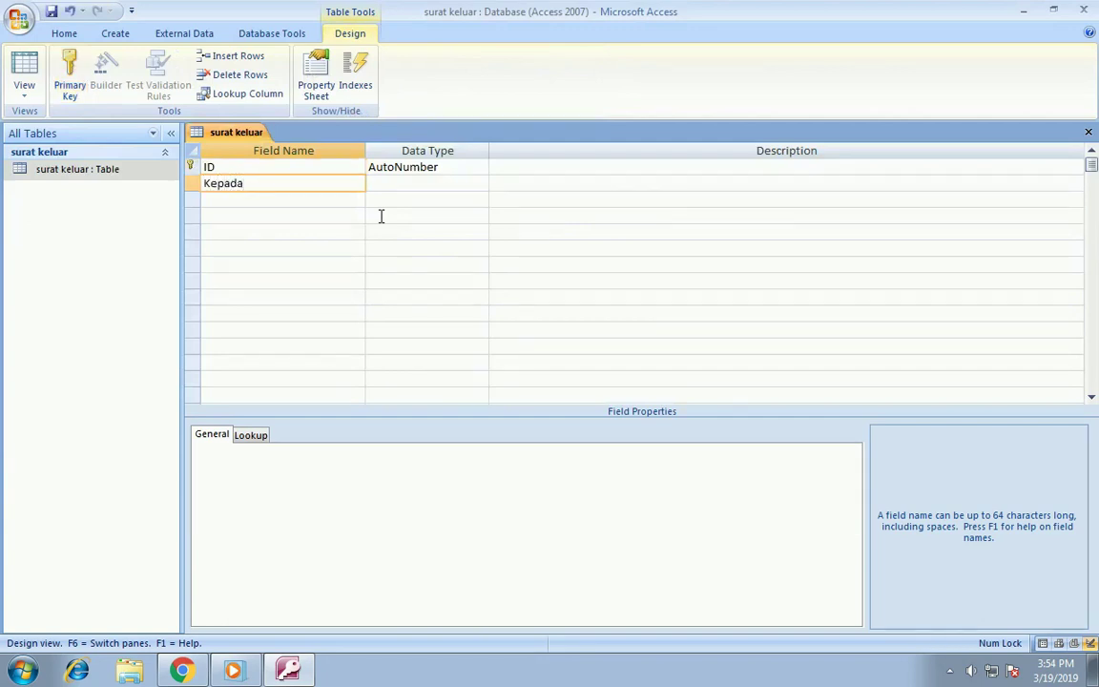
key("Down")
type("Nomor Sur")
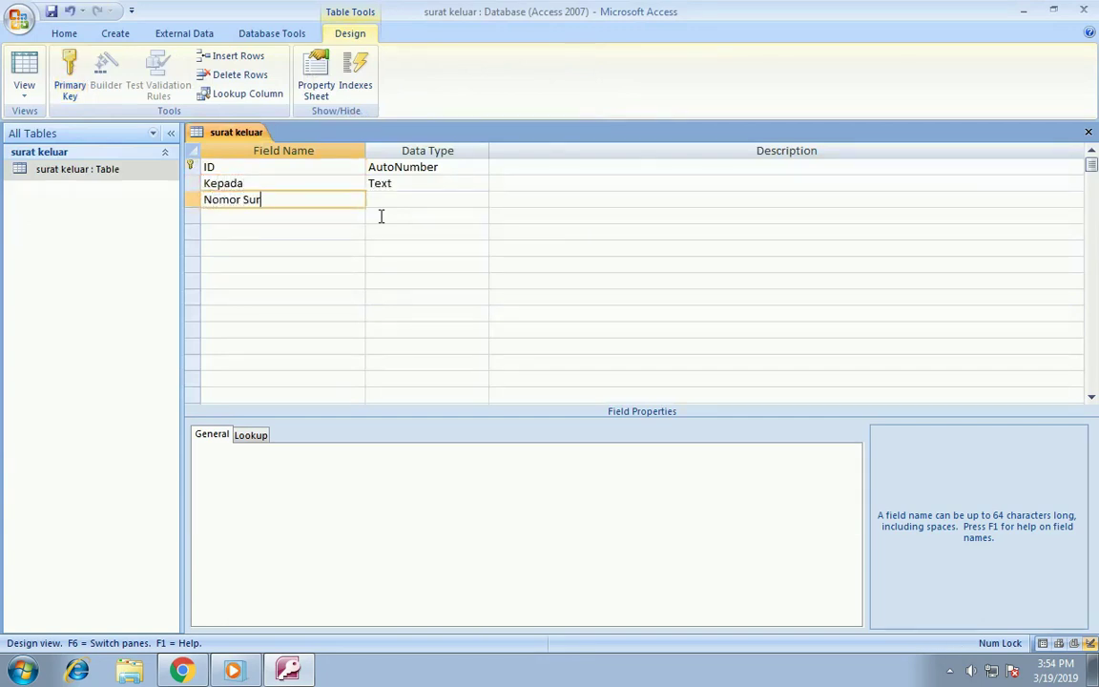
key("Down")
type("Ta")
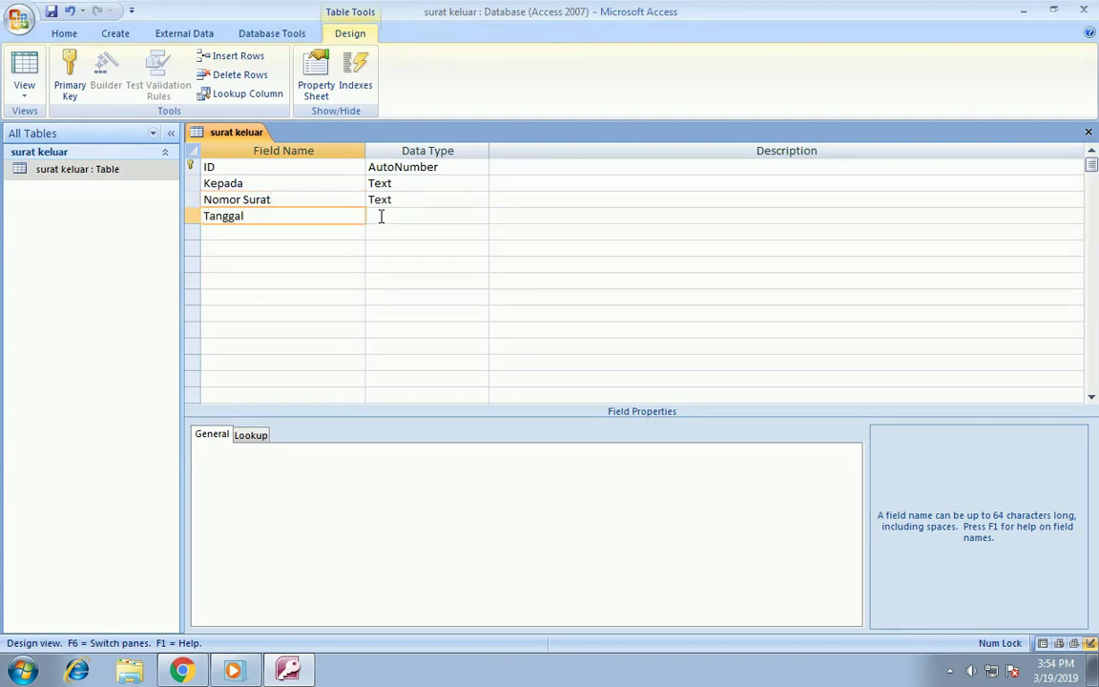
key("Down")
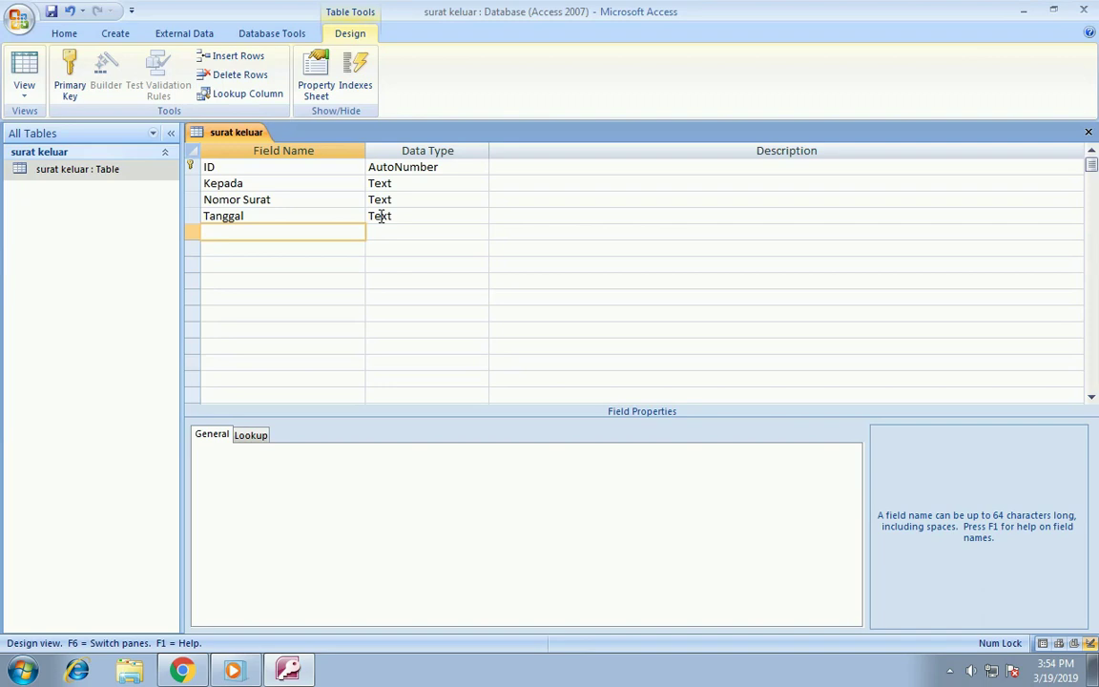
type("pe")
type("erihal")
key("Down")
type("Ke")
key("Tab")
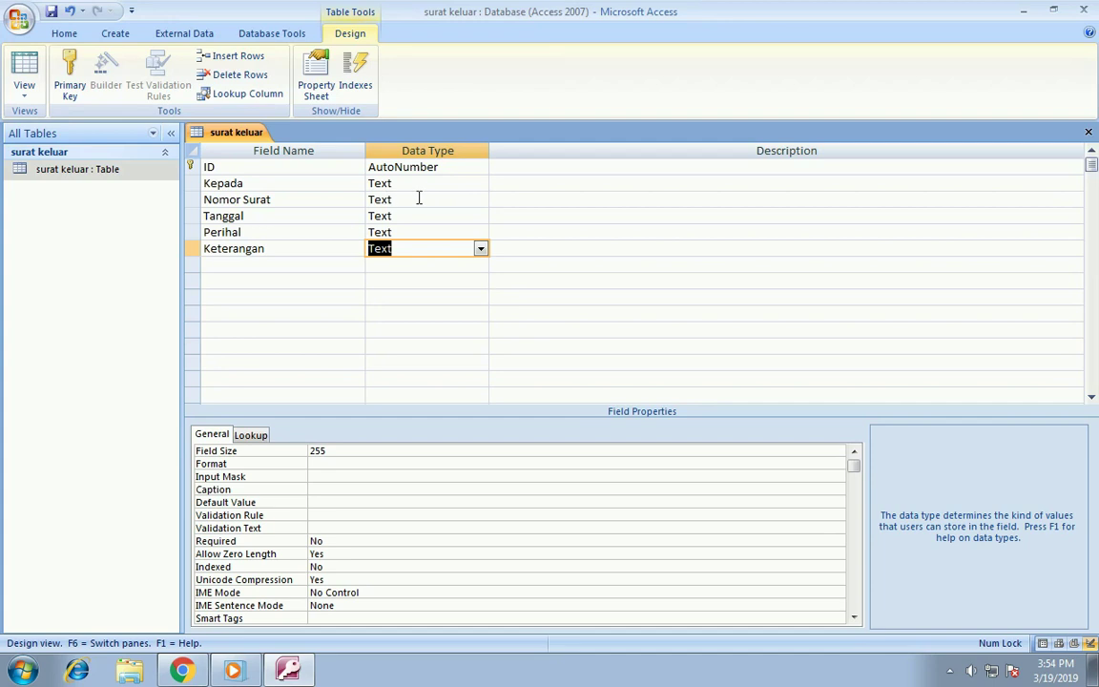
- Set the data type of the Tanggal field to Date/Time
left_click(443, 216)
left_click(480, 215)
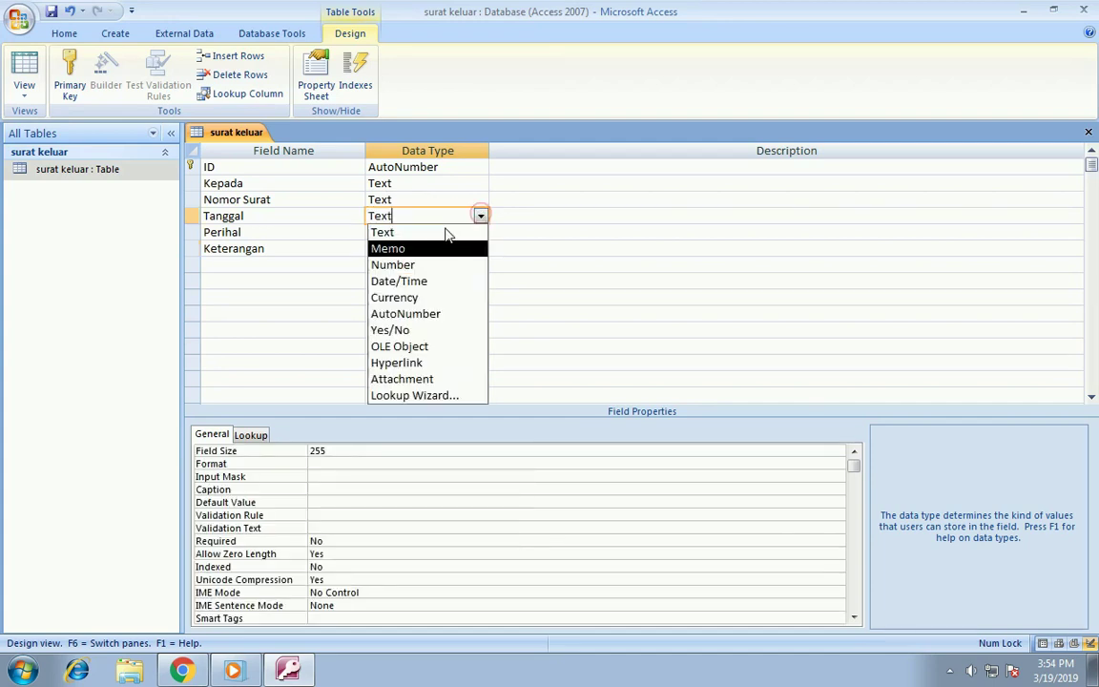
left_click(423, 283)
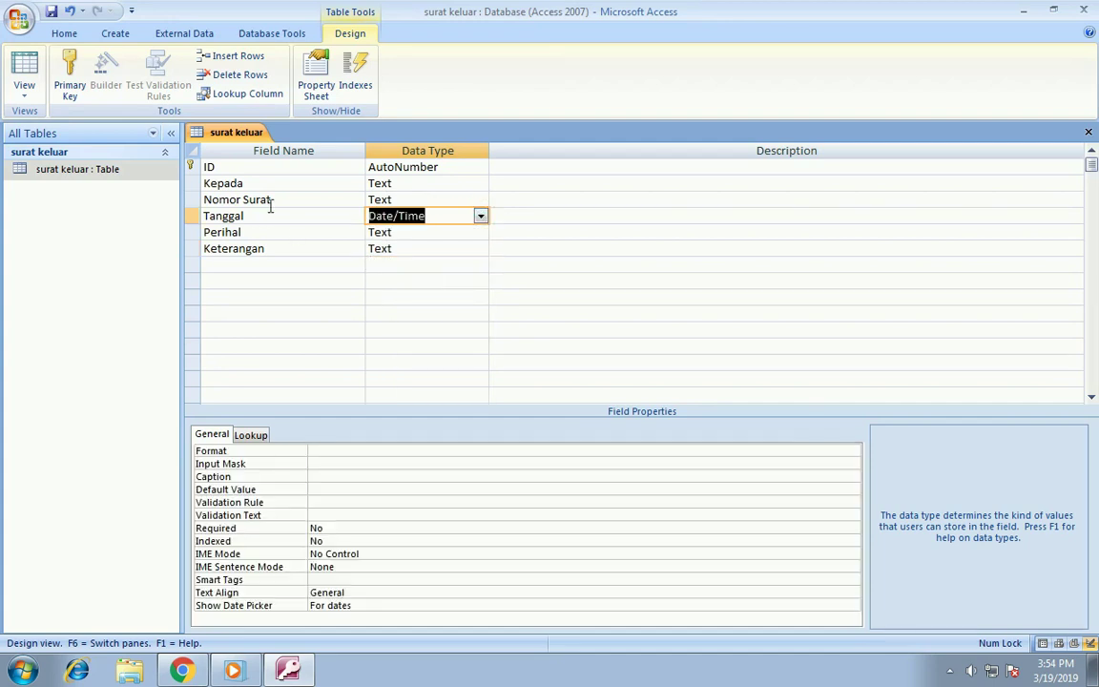
left_click(411, 233)
left_click(408, 249)
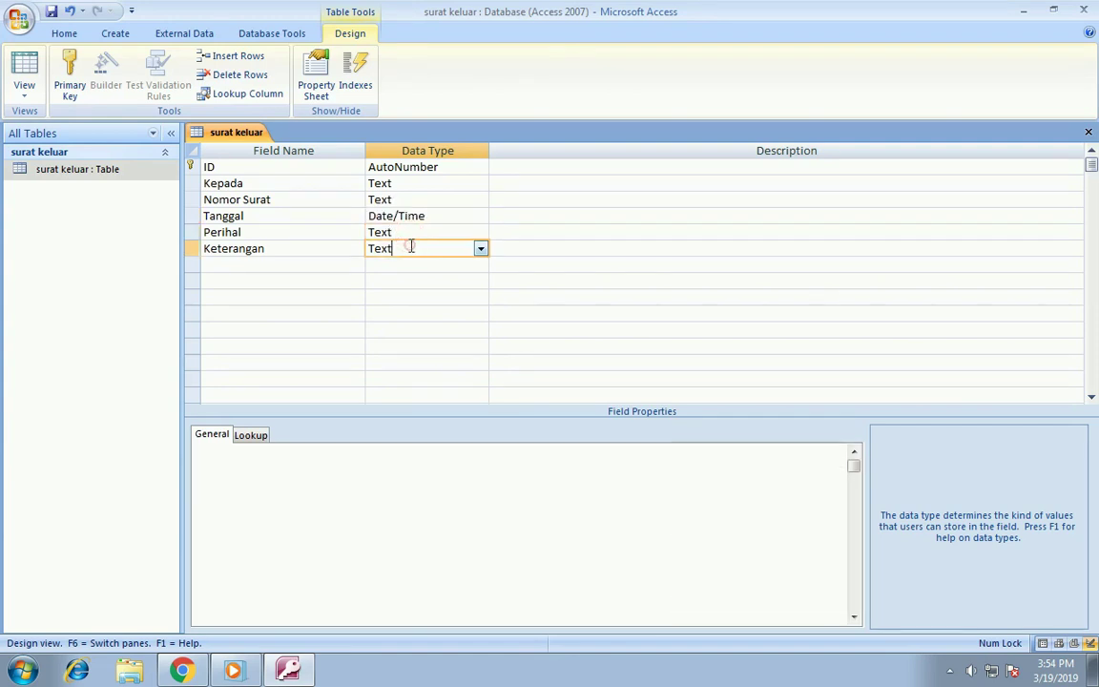
- Save the surat keluar table design and close the table
right_click(238, 134)
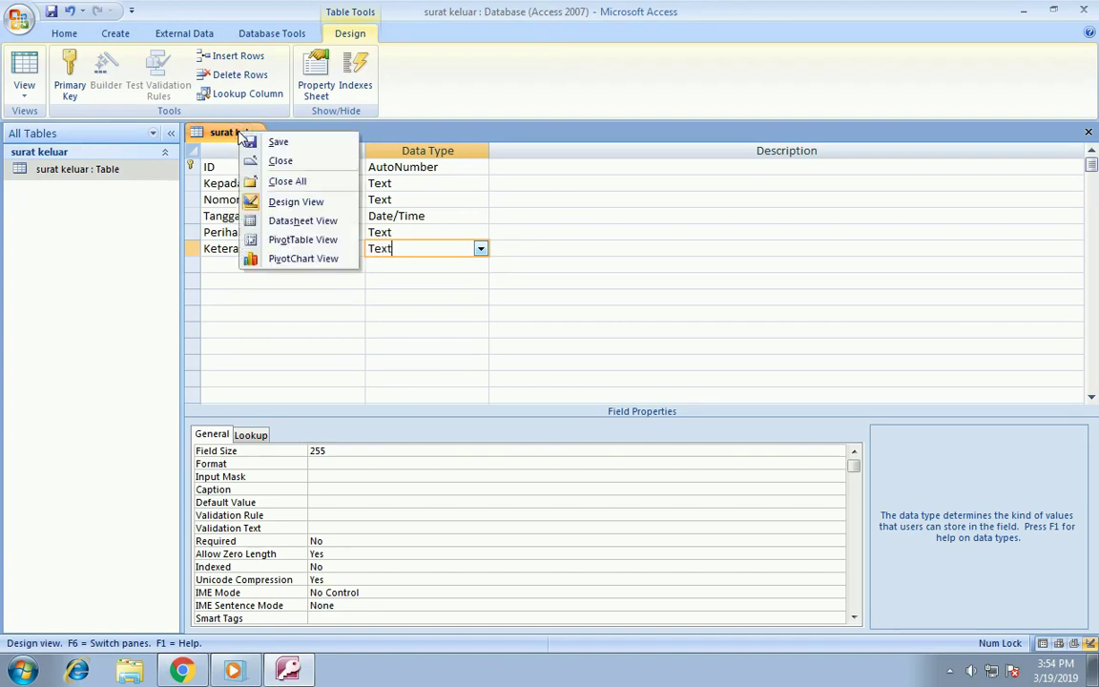
left_click(276, 142)
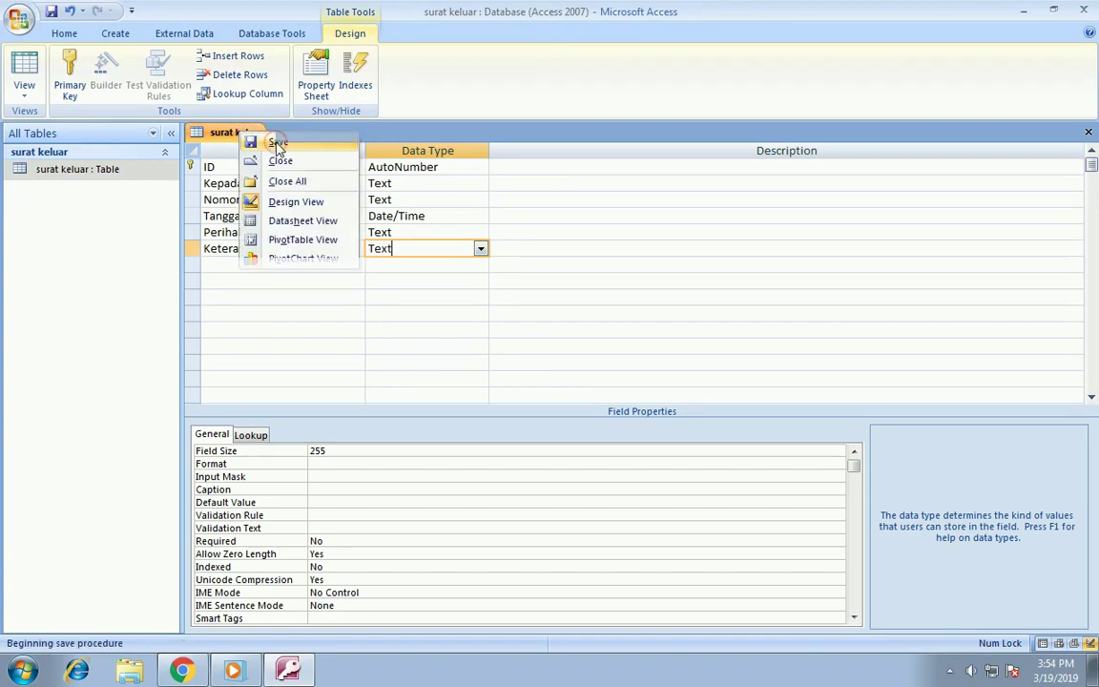
right_click(239, 138)
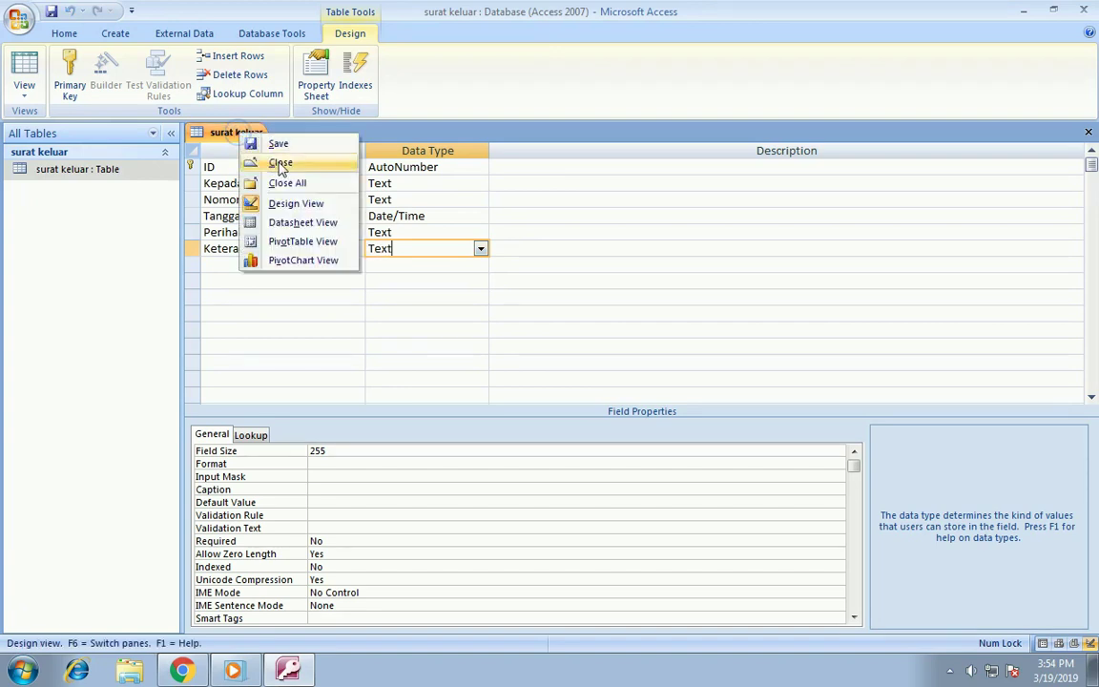
left_click(278, 163)
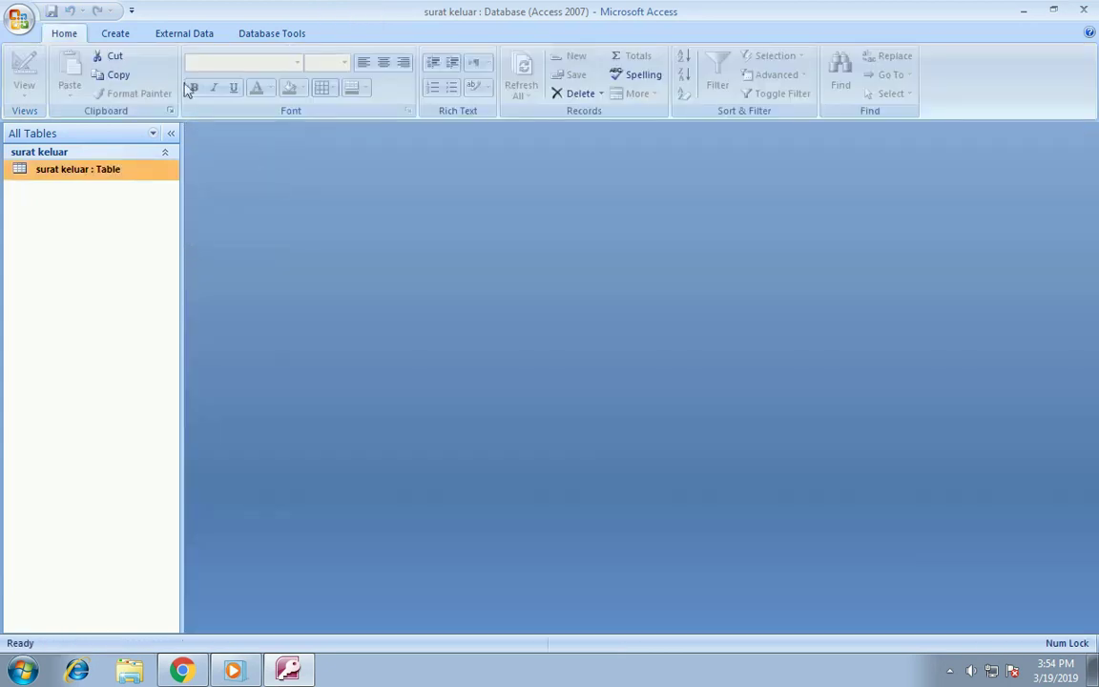
- Create a form based on the surat keluar table and switch it to Design View
left_click(115, 36)
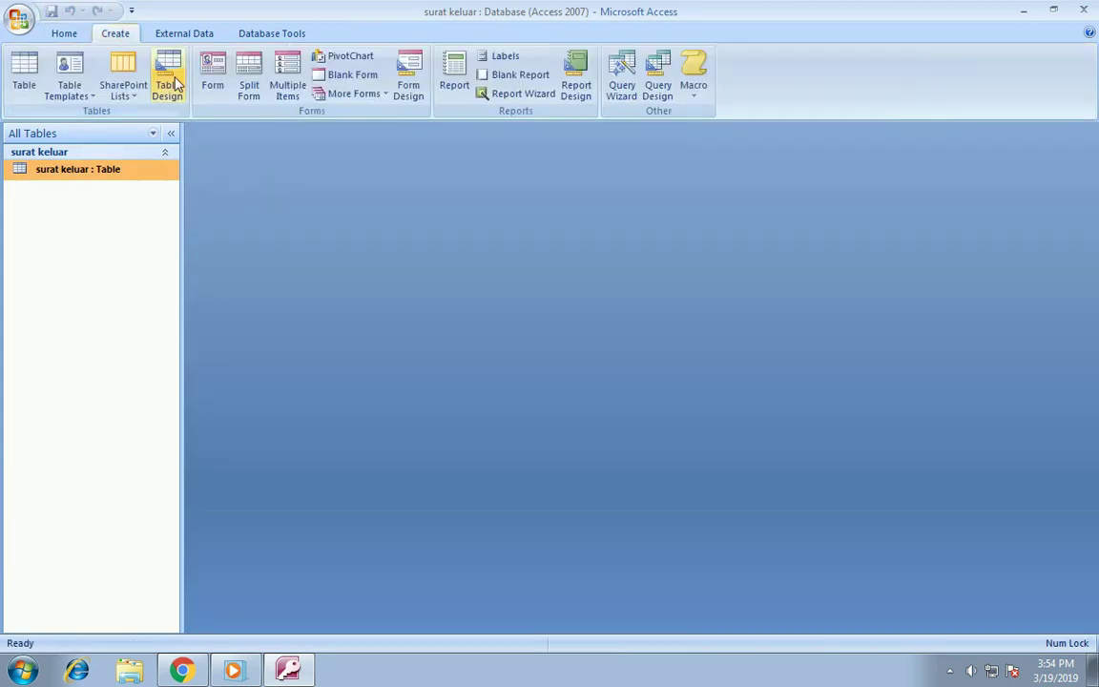
left_click(221, 89)
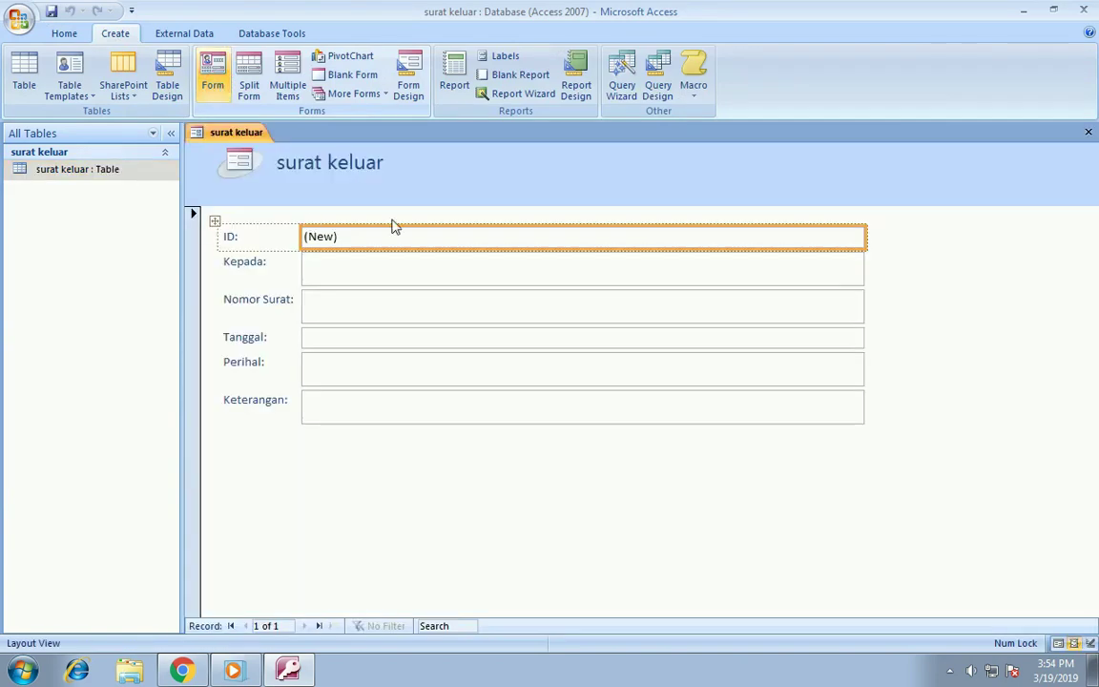
right_click(232, 137)
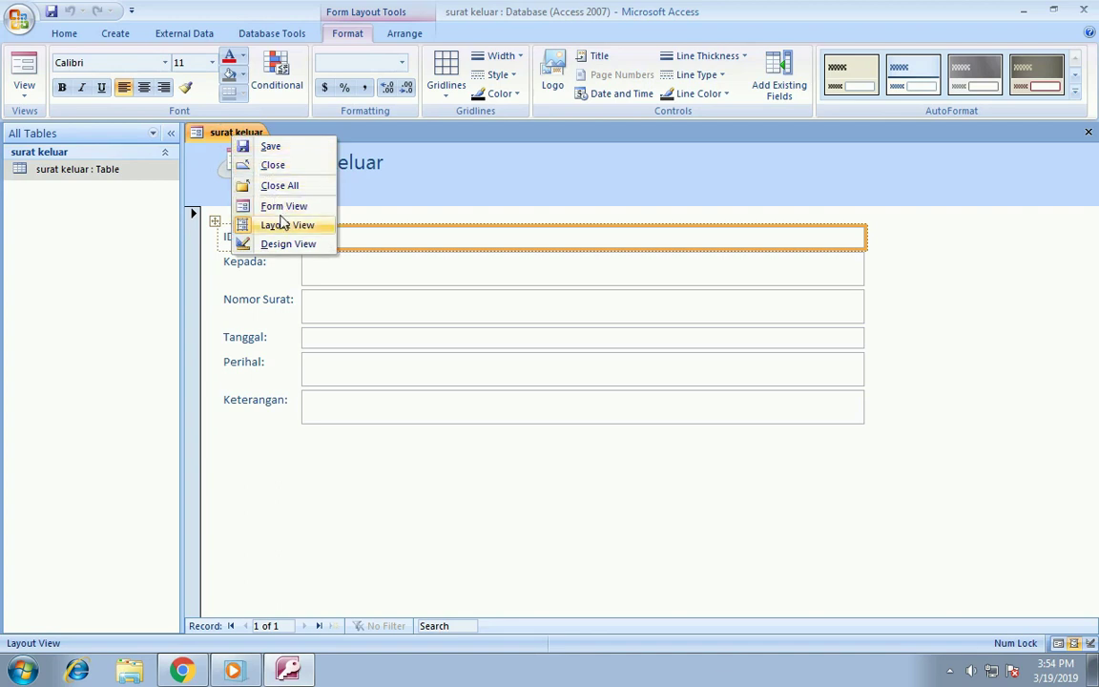
left_click(288, 245)
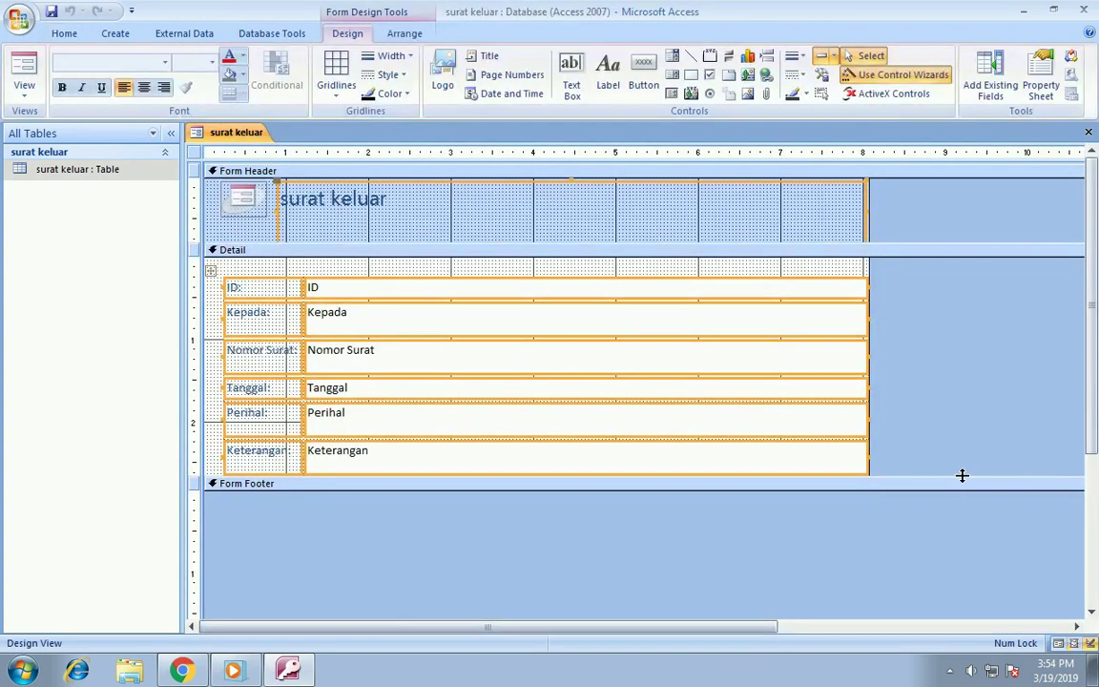
- Extend the Detail section to about 3.8 on the ruler and draw a command button below Keterangan with the Record Operations action Save Record
left_click_drag(964, 475, 934, 556)
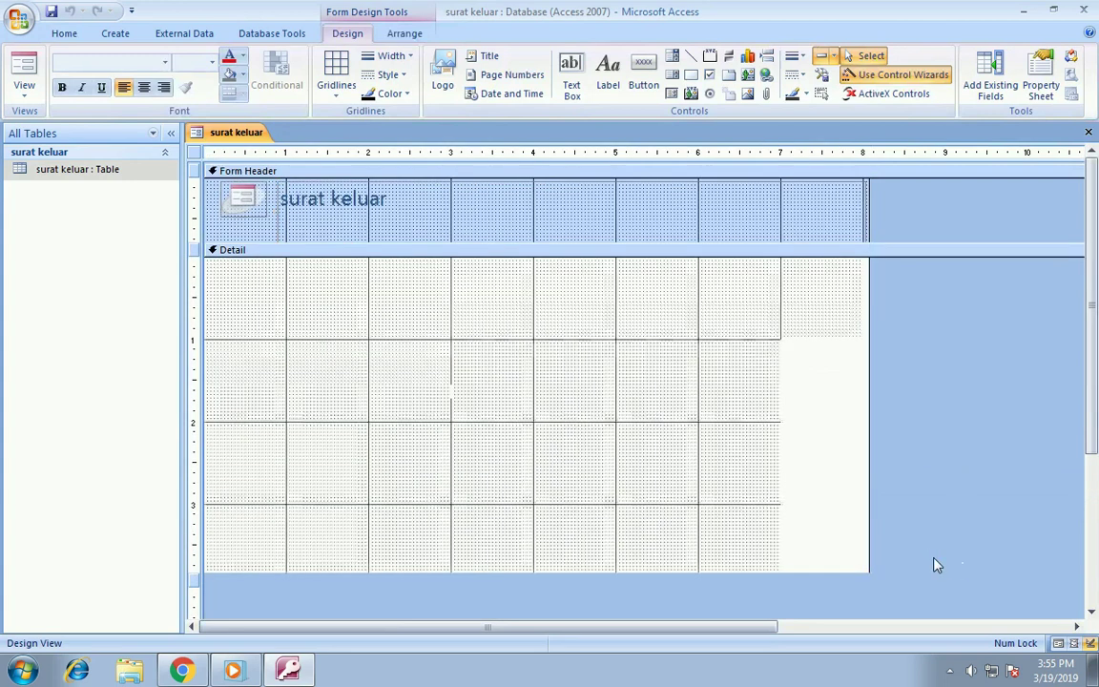
left_click(645, 77)
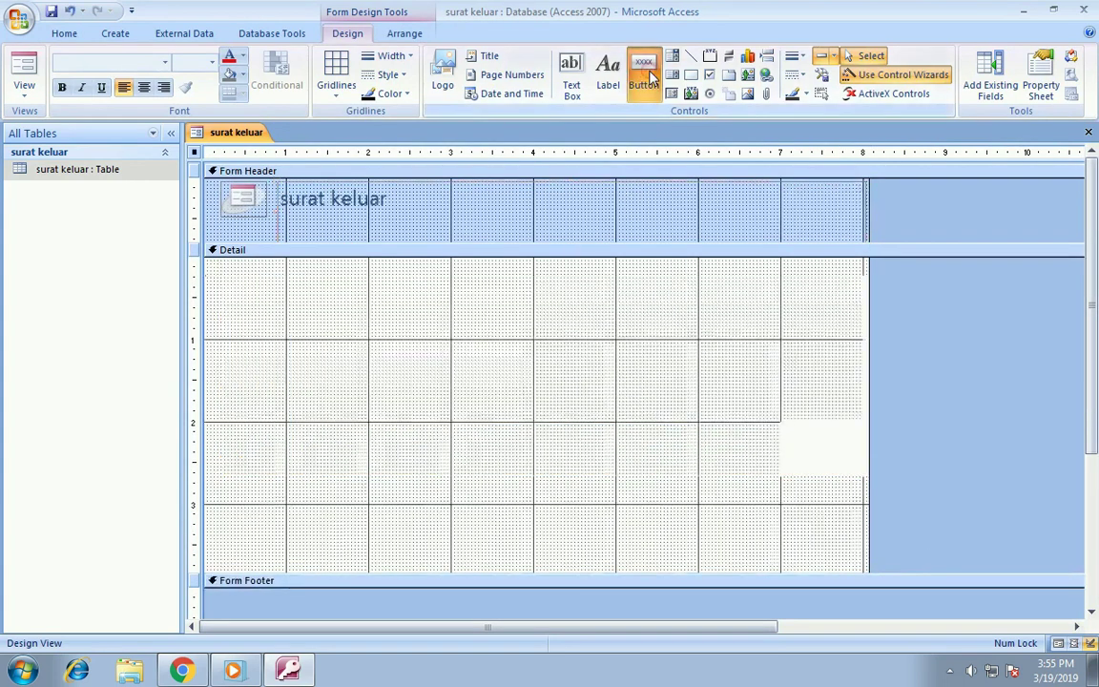
left_click_drag(346, 507, 446, 536)
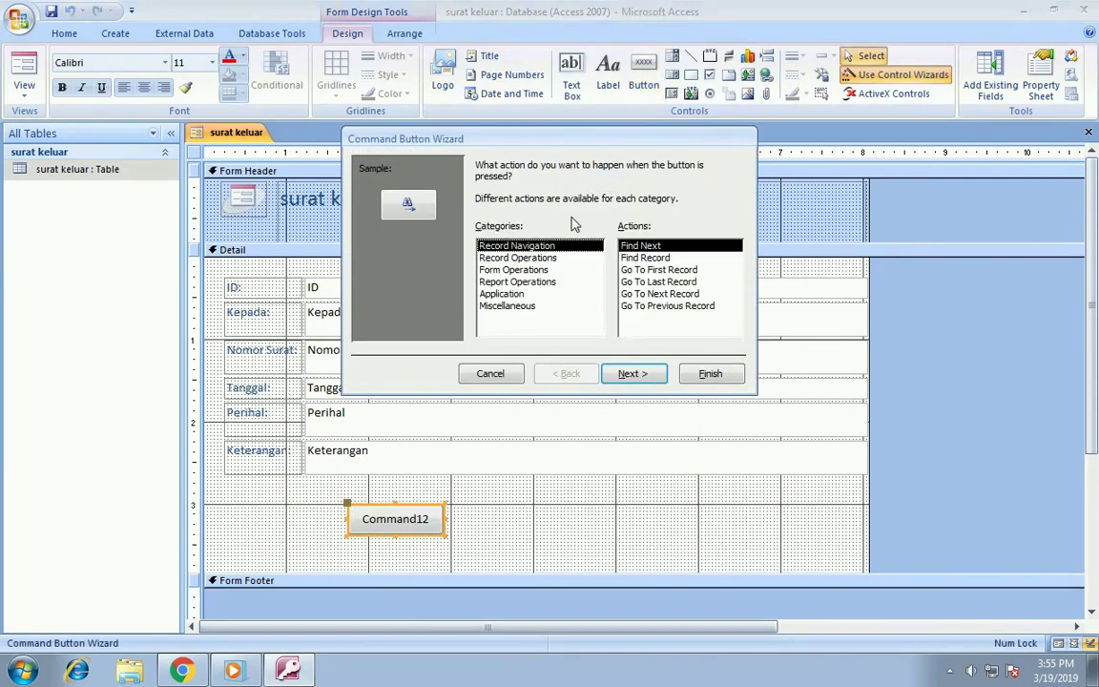
left_click(494, 258)
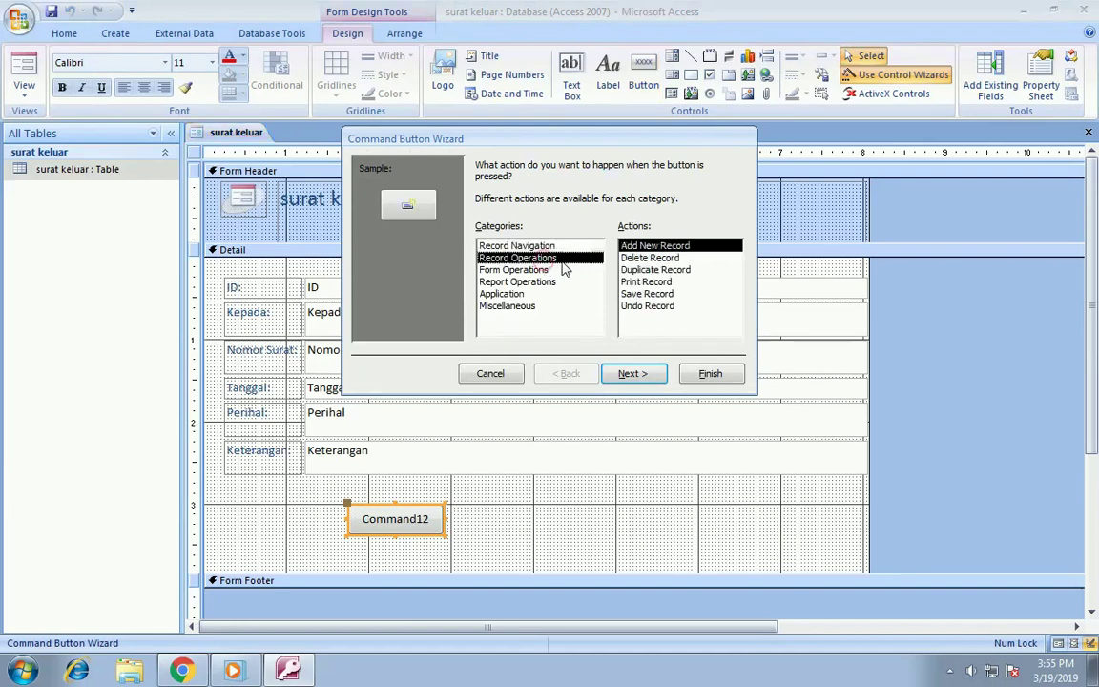
left_click(635, 295)
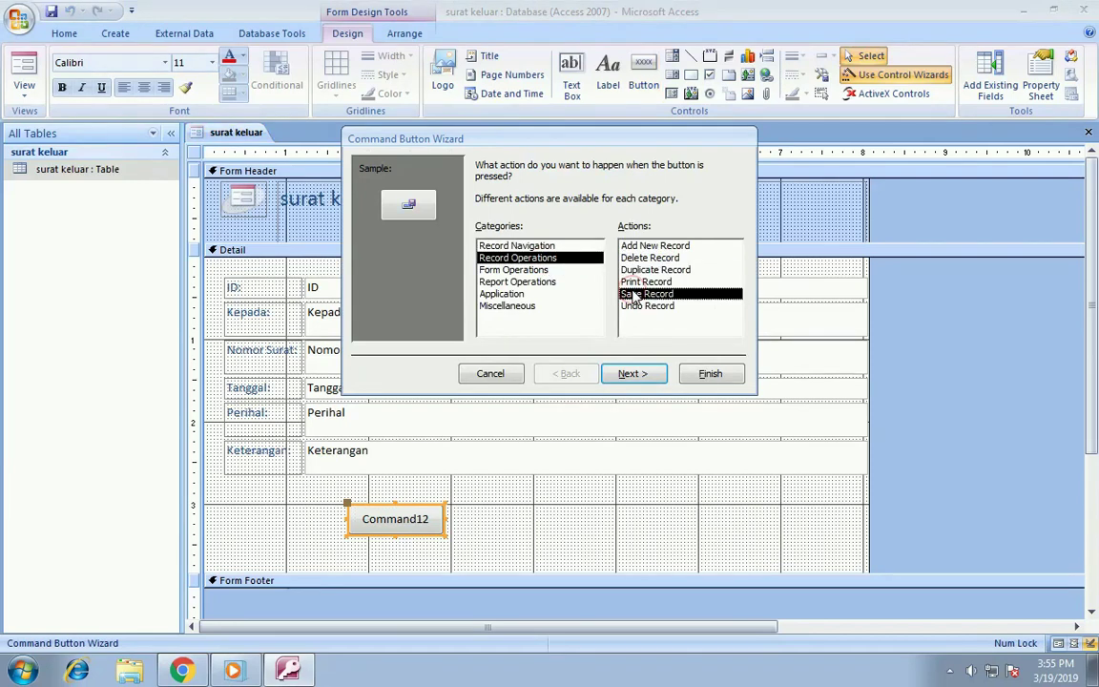
left_click(637, 373)
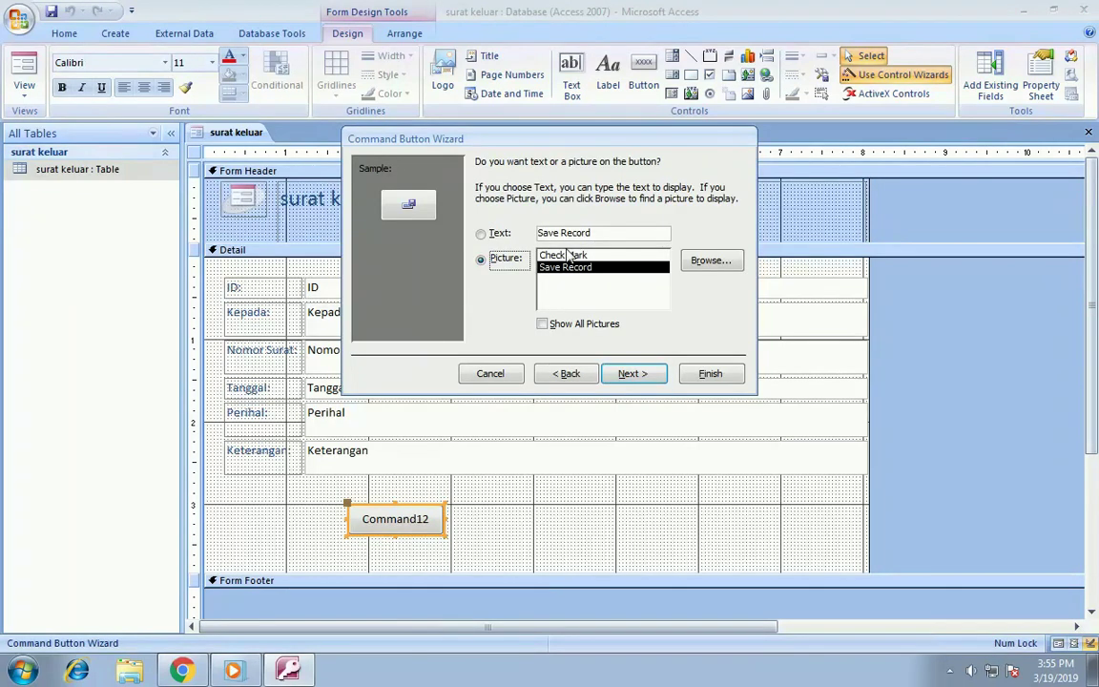
- Show the text SIMPAN on the save button instead of a picture and name the button SIMPAN
left_click(497, 232)
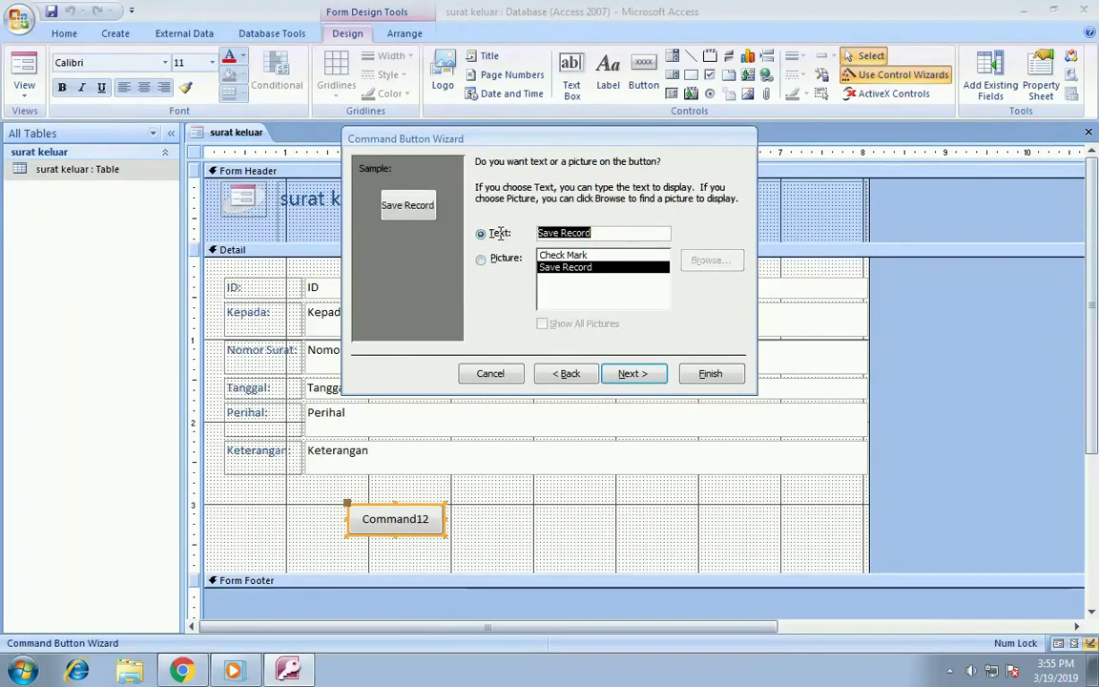
key("Caps_Lock")
type("SIMPAN")
left_click(638, 374)
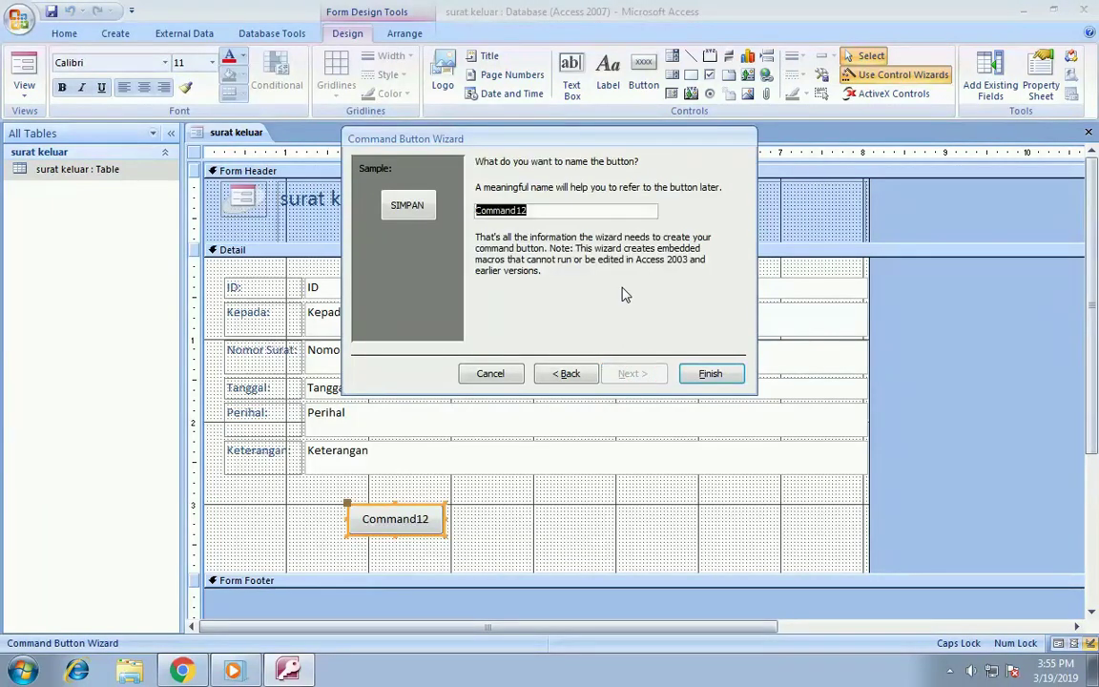
type("SIMPAN")
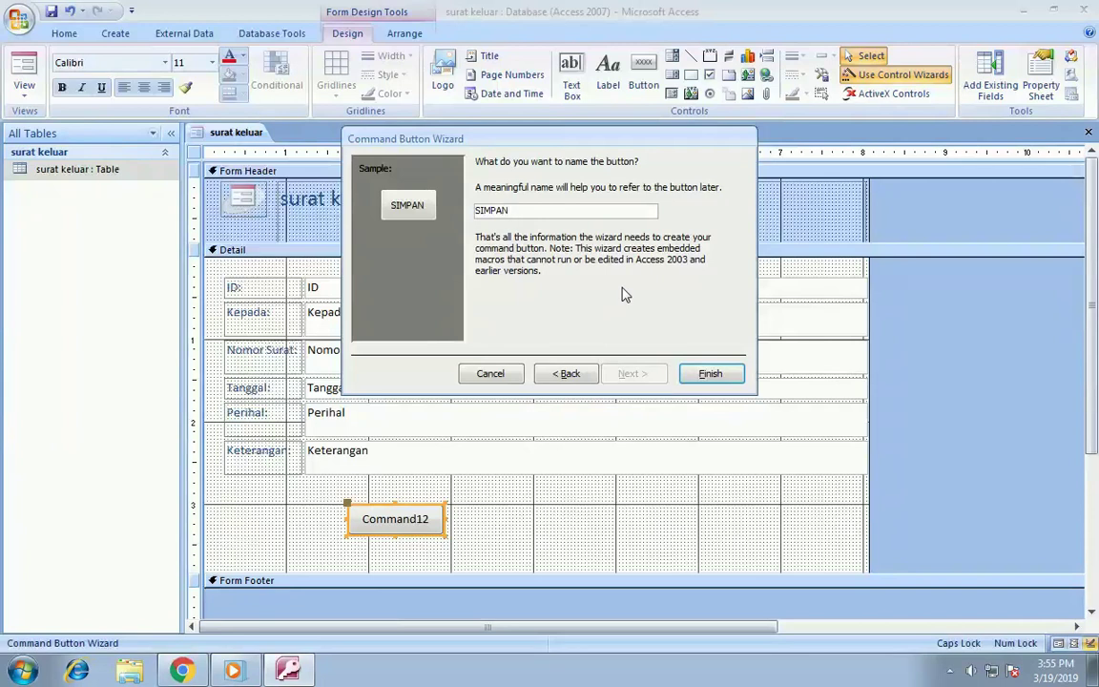
left_click(711, 375)
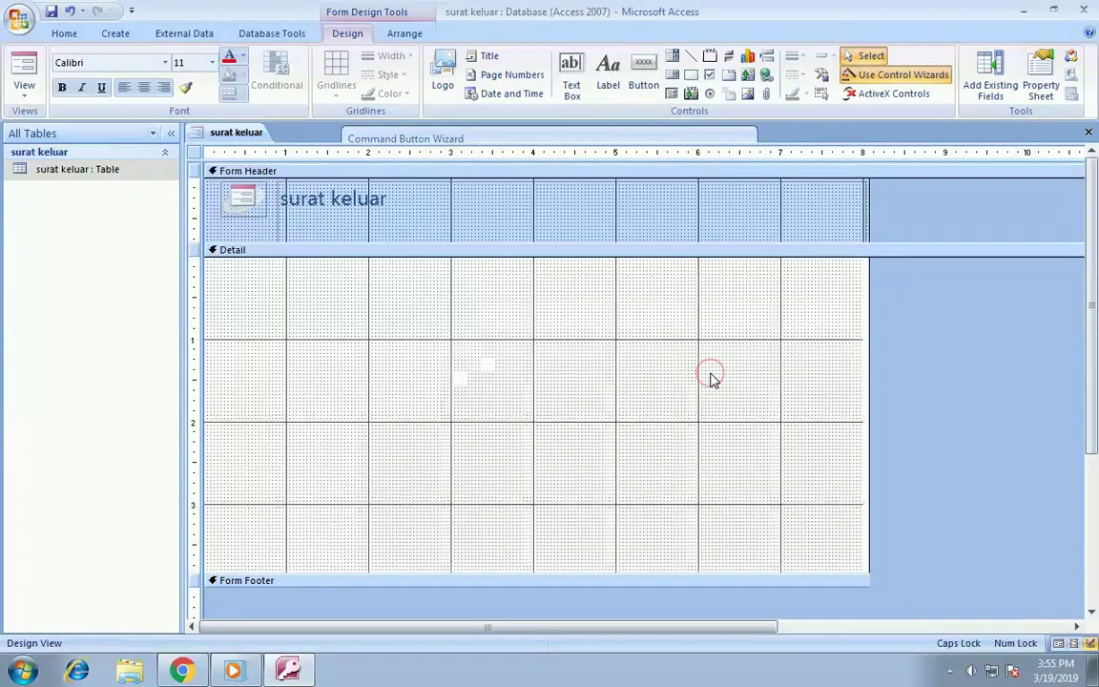
- Draw a second command button beside SIMPAN with the Record Operations action Add New Record
left_click(642, 86)
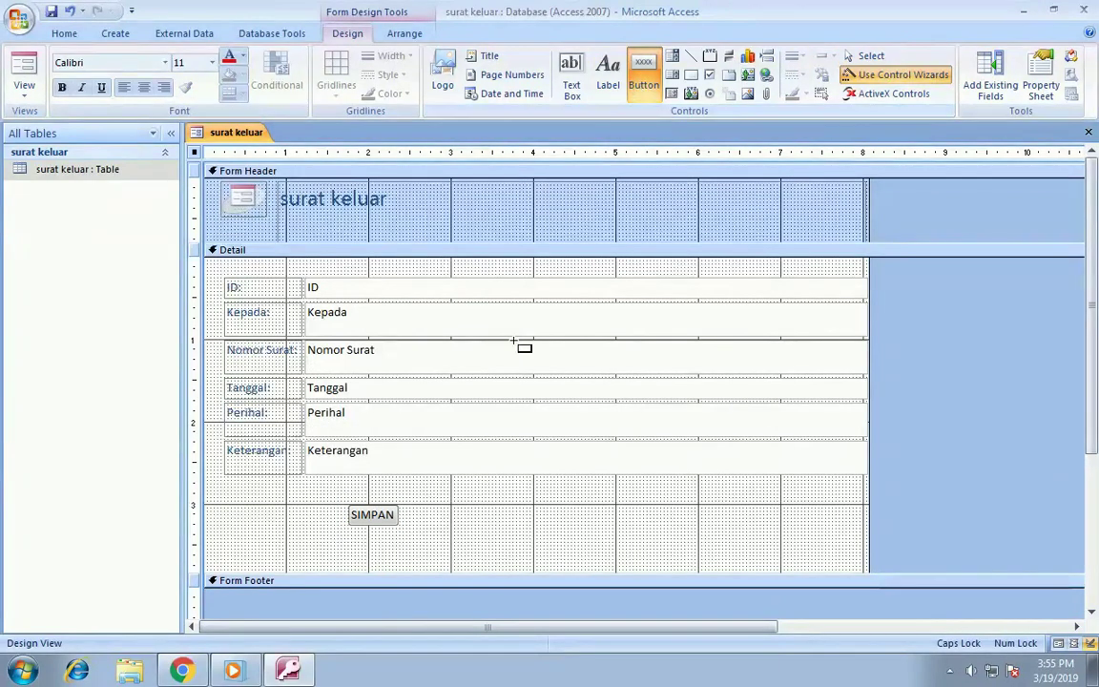
left_click_drag(430, 509, 498, 533)
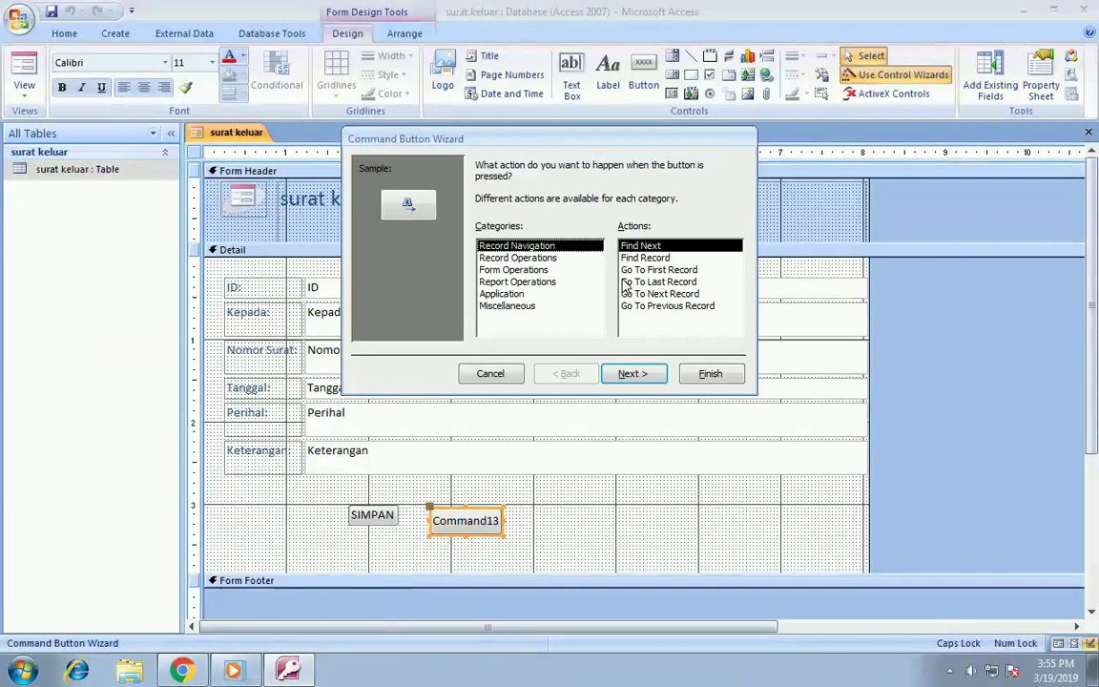
left_click(539, 259)
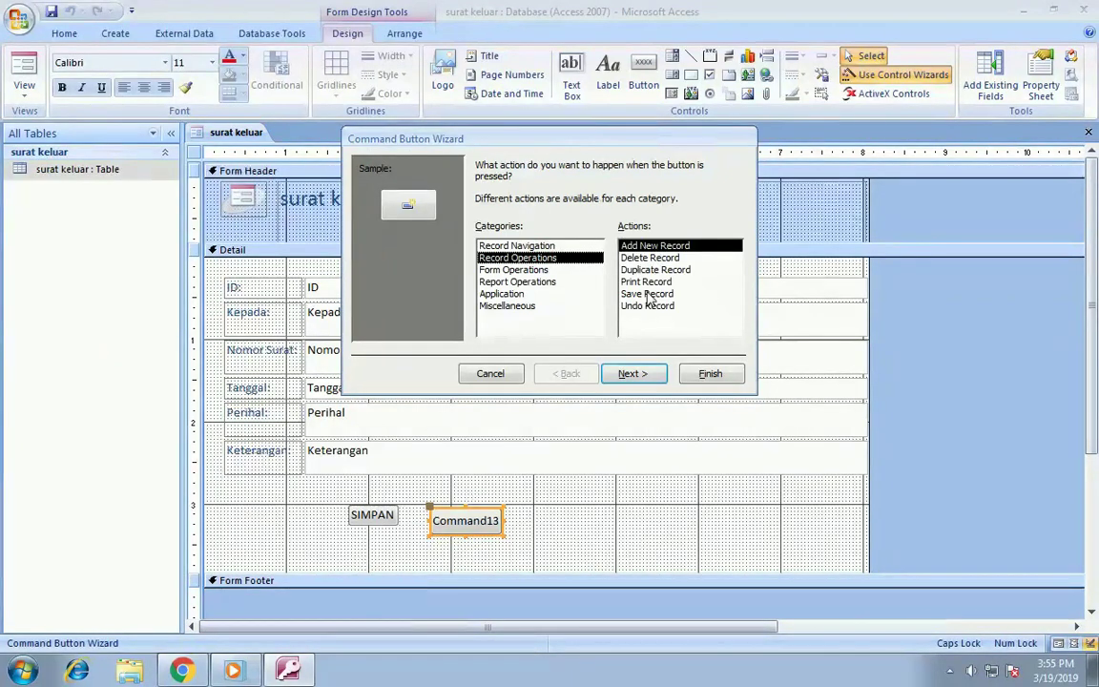
left_click(633, 374)
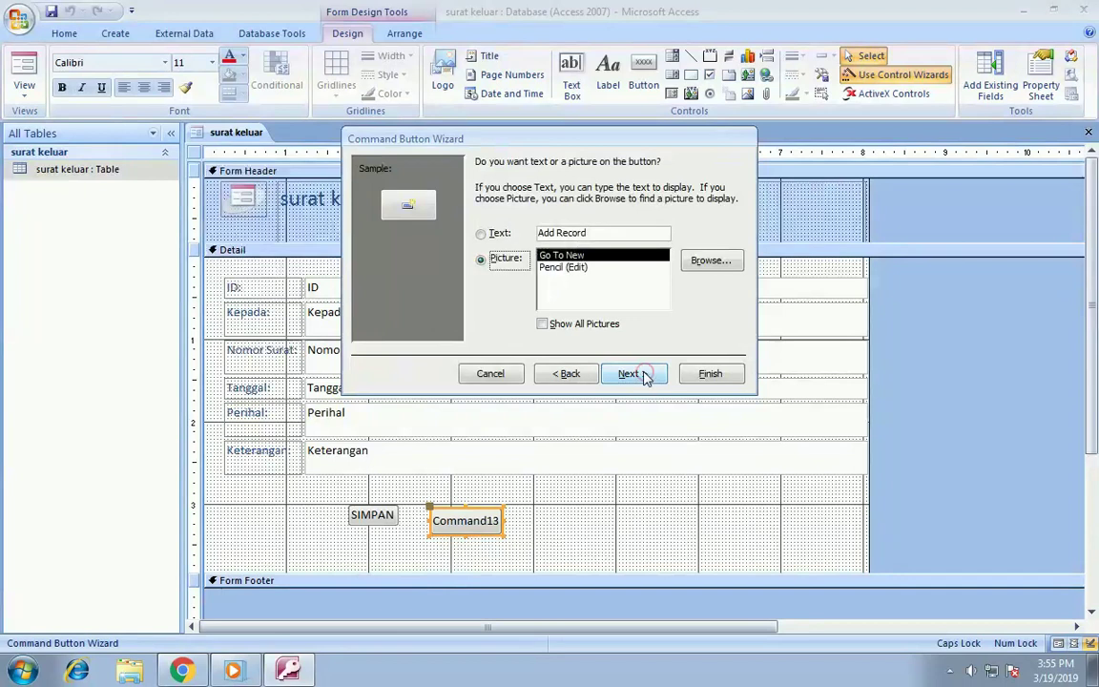
- Show the text TAMBAH on the add-record button instead of a picture and name the button TAMBAH
left_click(599, 234)
type("TAMBAH")
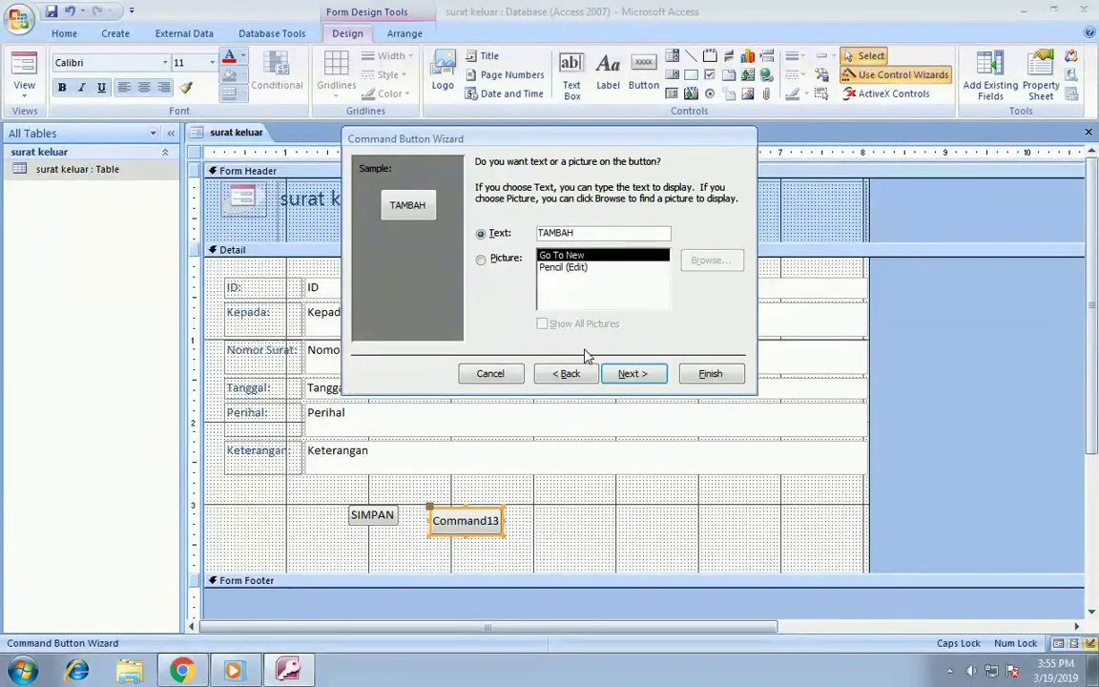
left_click(649, 378)
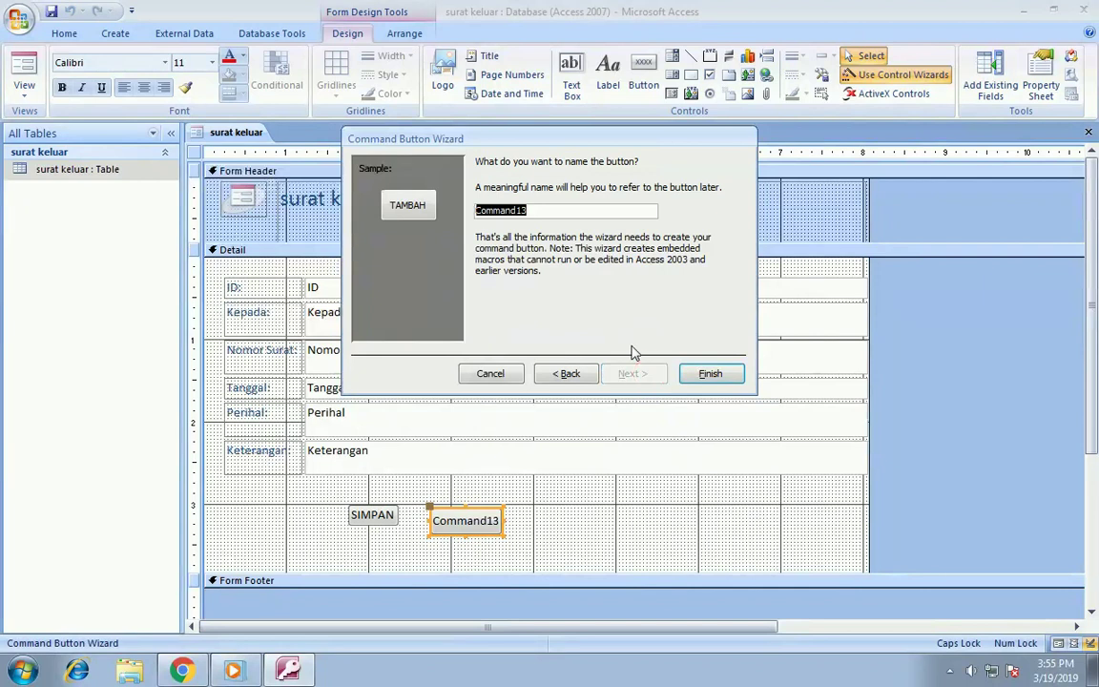
type("TAMBAH")
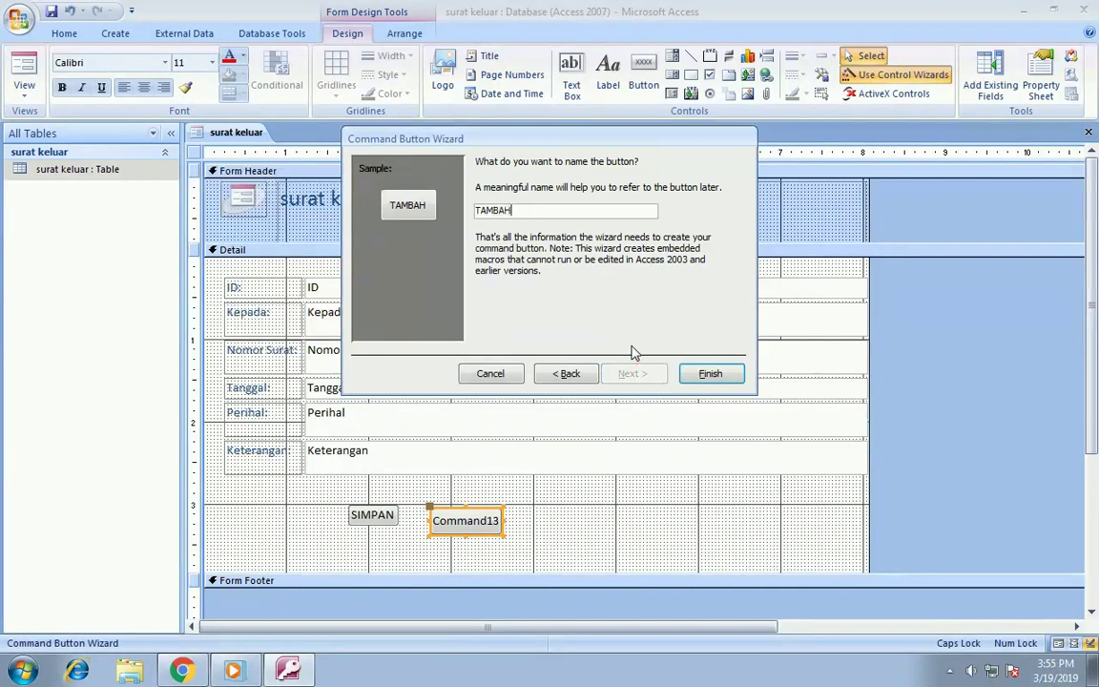
left_click(710, 374)
- Draw a third command button beside TAMBAH with the Record Operations action Delete Record
left_click(644, 74)
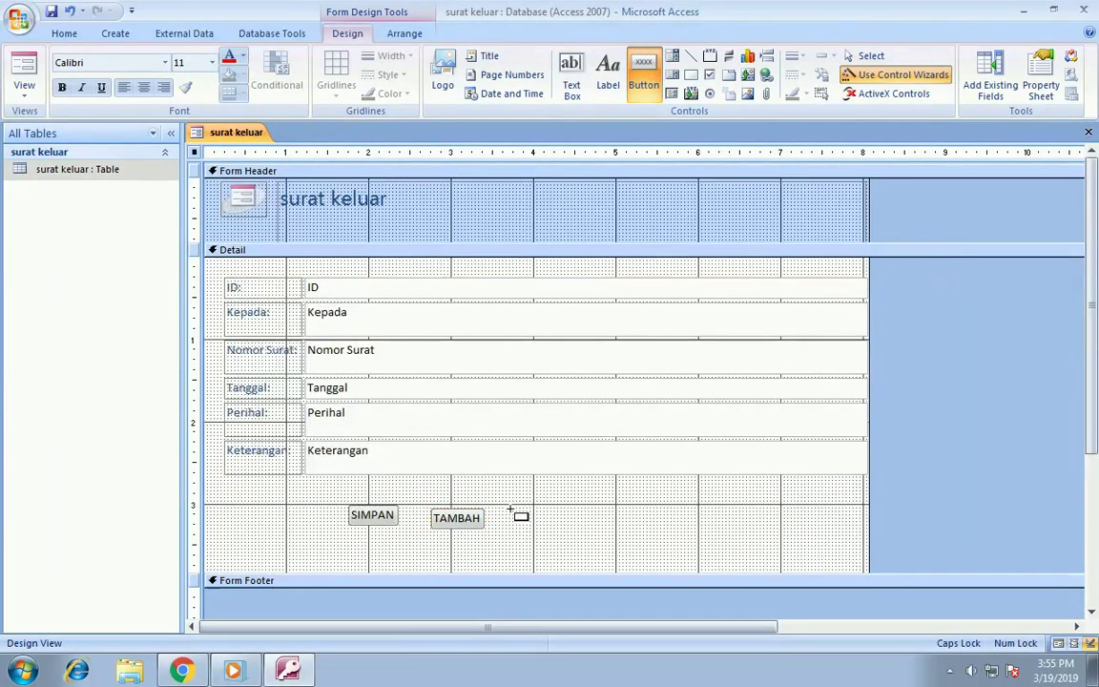
left_click_drag(513, 510, 578, 538)
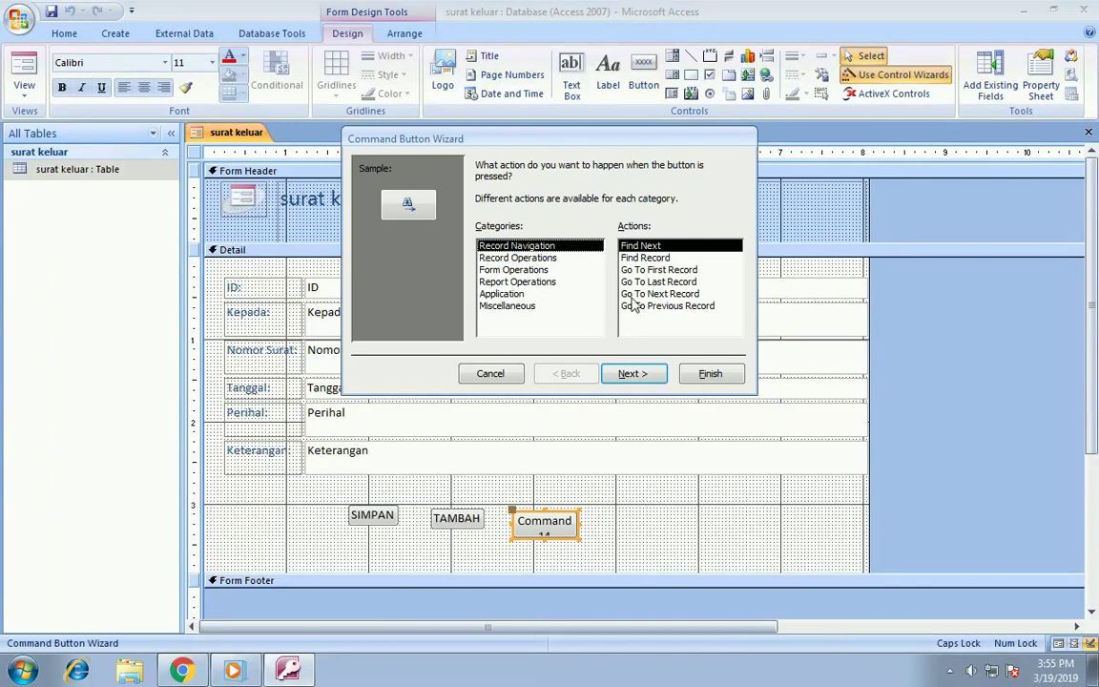
left_click(520, 258)
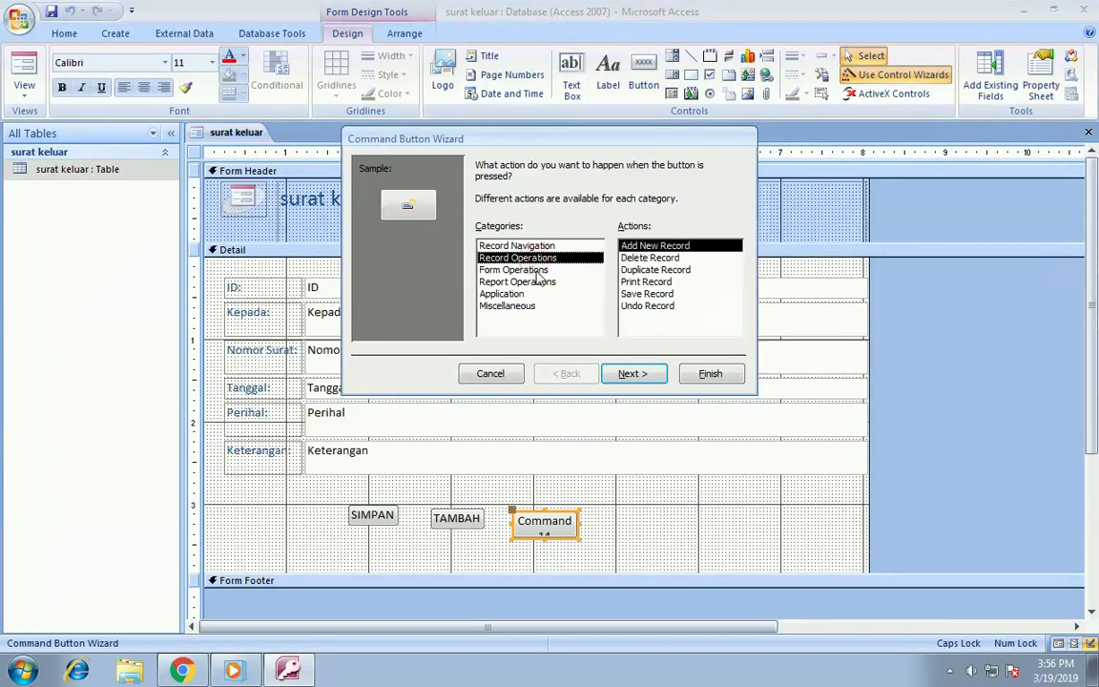
left_click(648, 258)
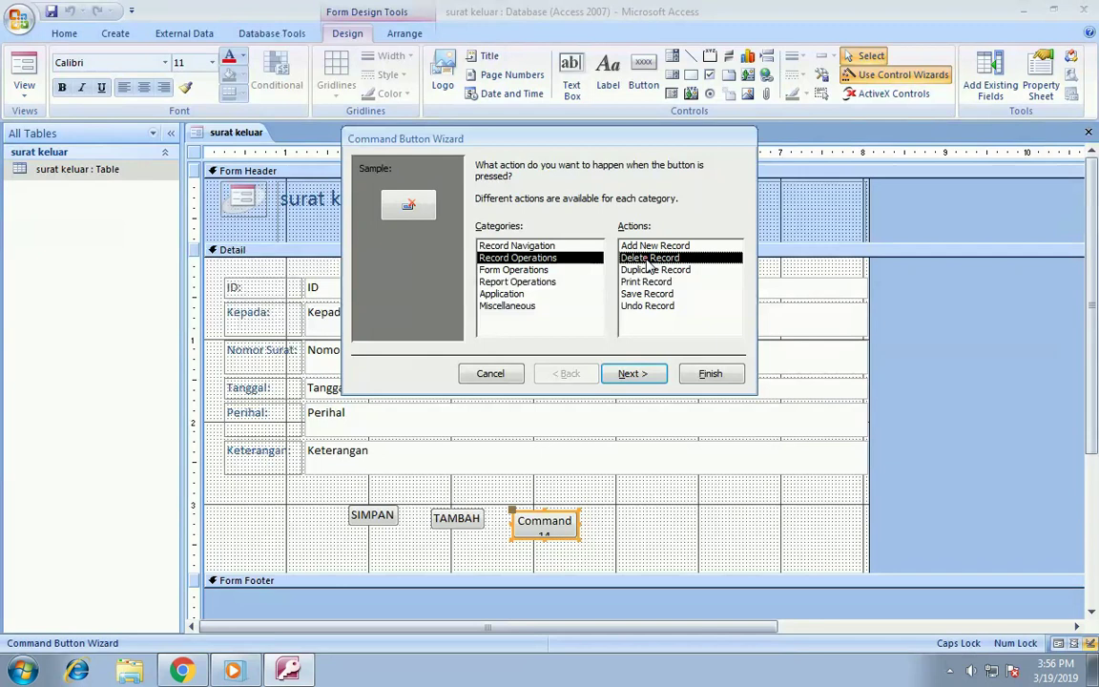
left_click(631, 372)
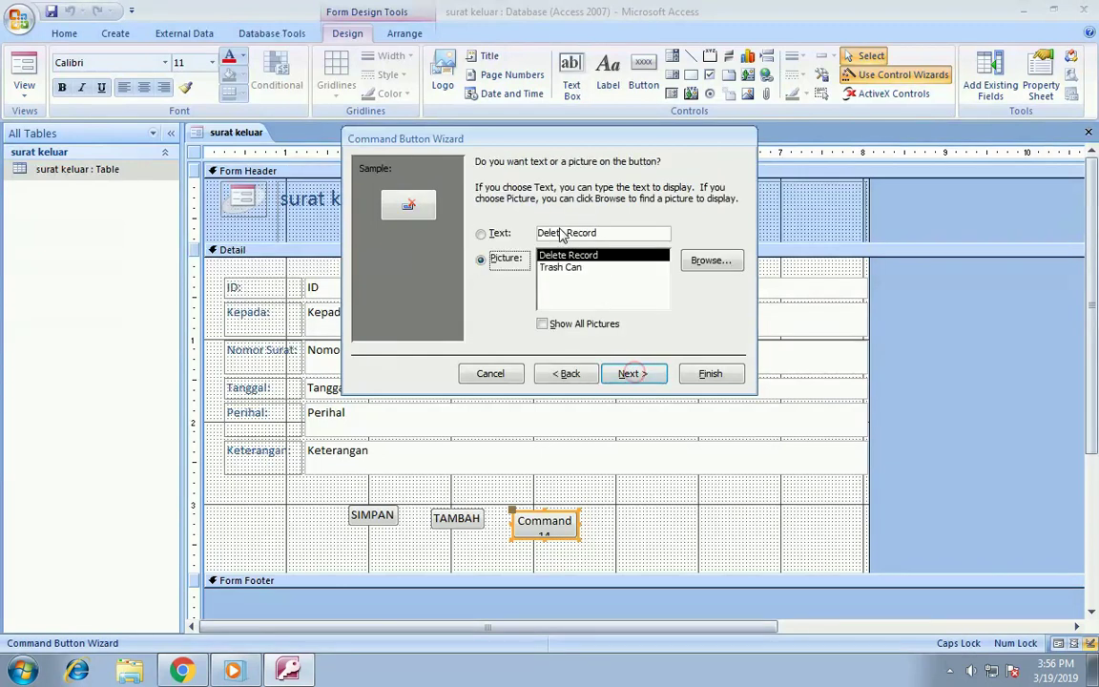
- Show the text HAPUS on the delete button instead of a picture and name the button HAPUS
left_click(490, 232)
type("HAPUS")
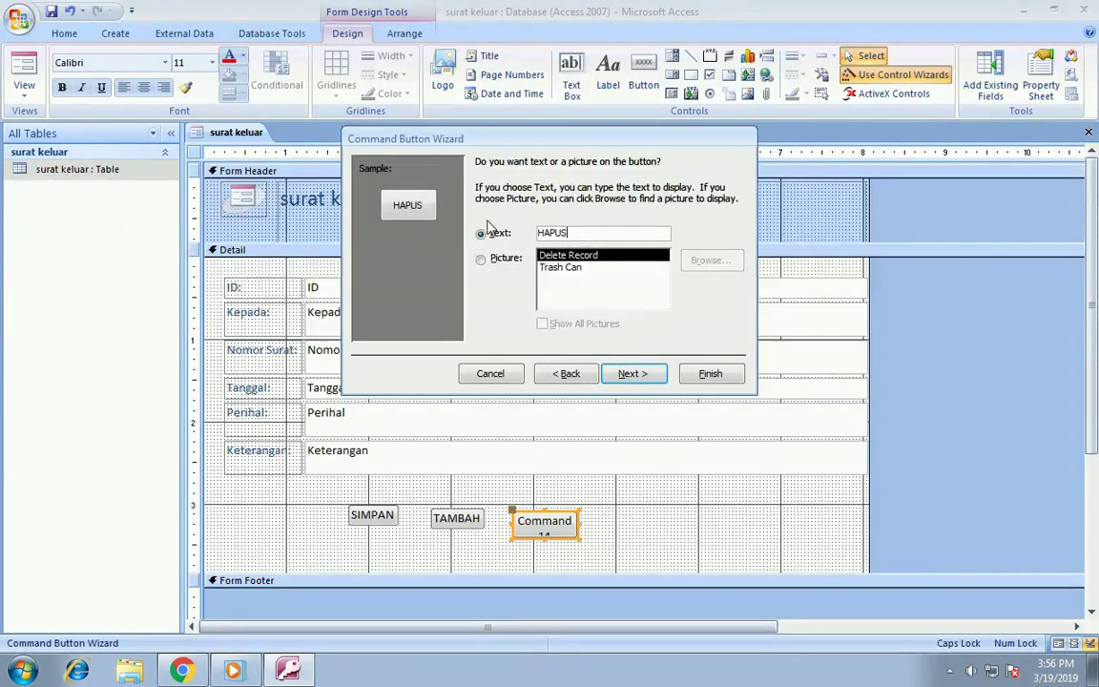
left_click(633, 373)
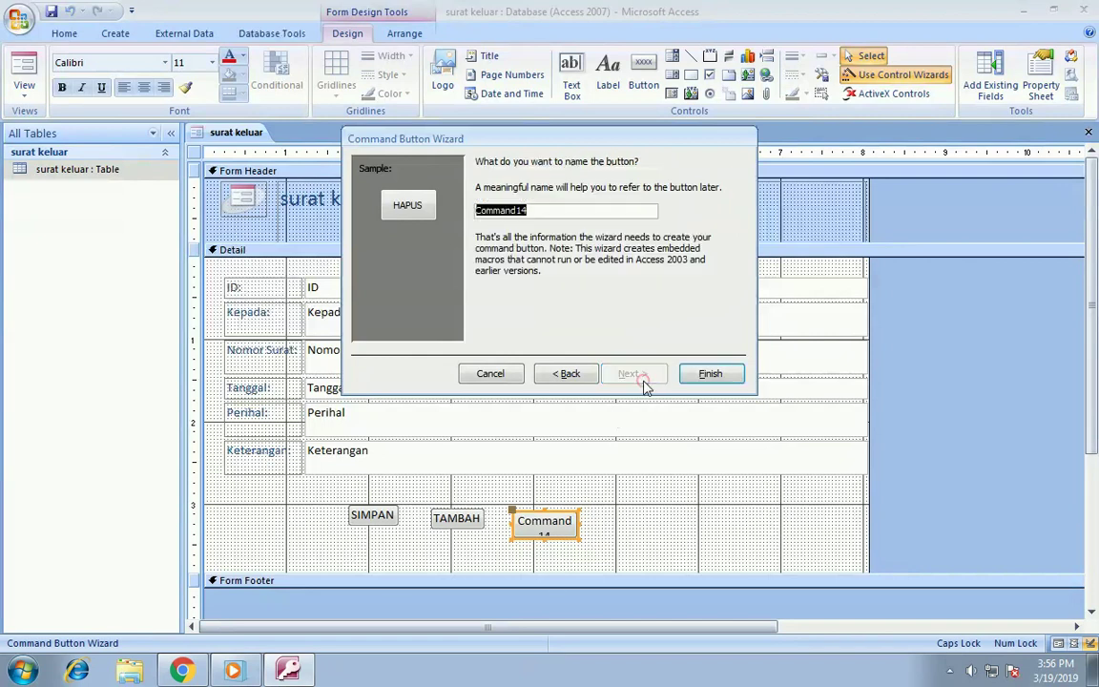
type("HAPUS")
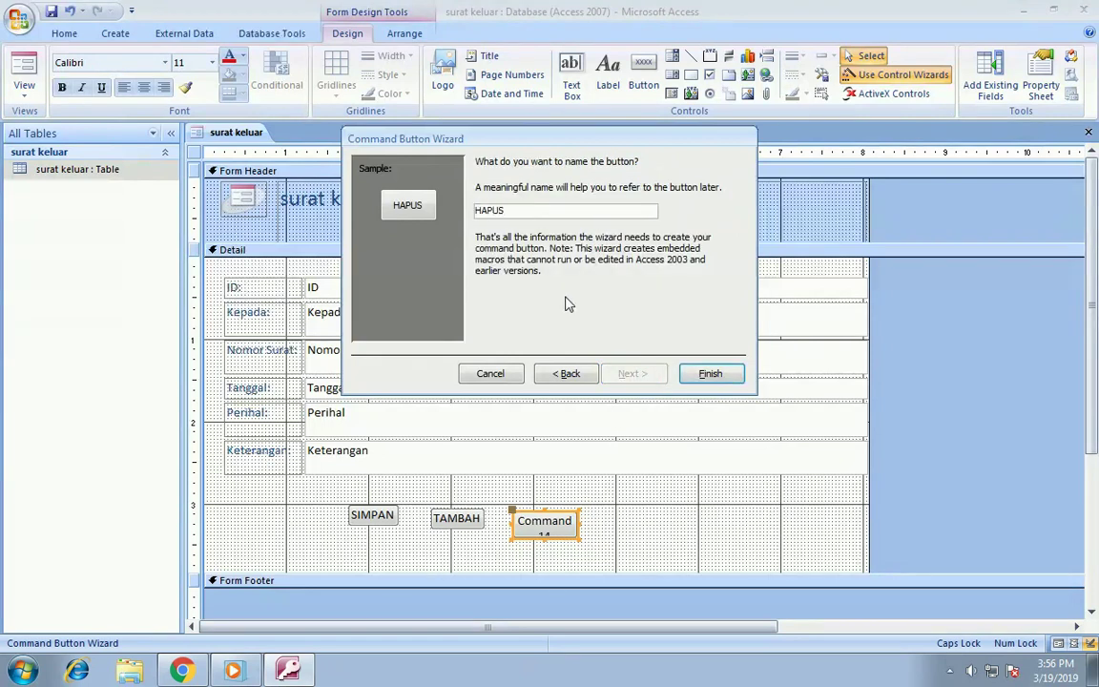
left_click(710, 374)
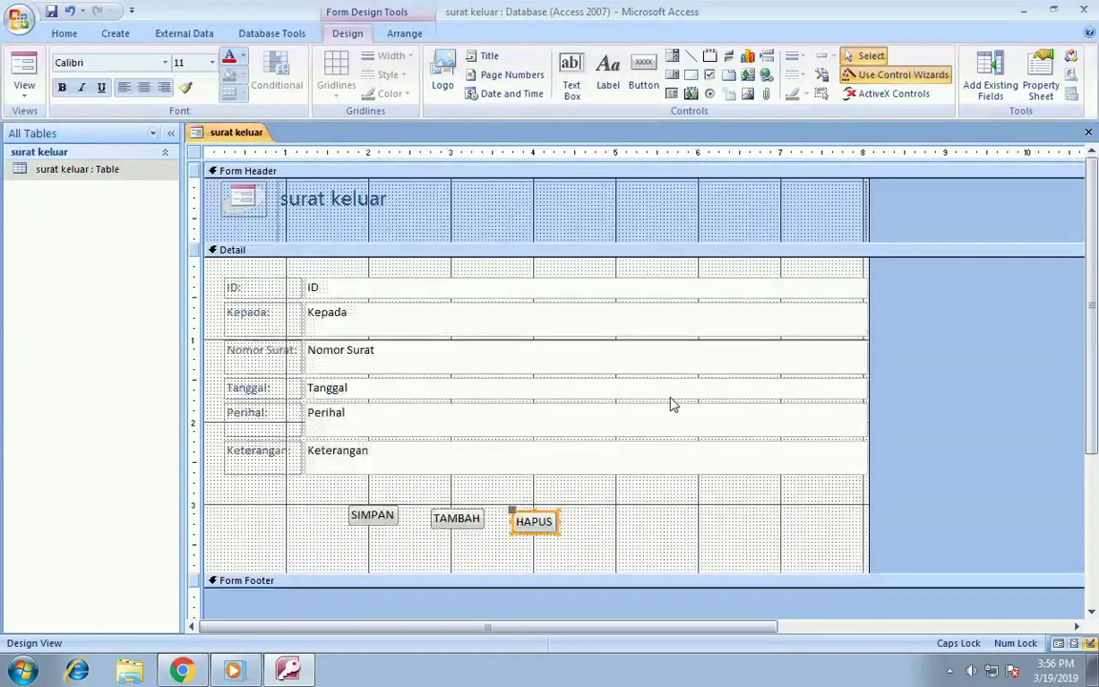
- Draw a fourth command button beside HAPUS with the Record Navigation action Find Record
left_click(643, 74)
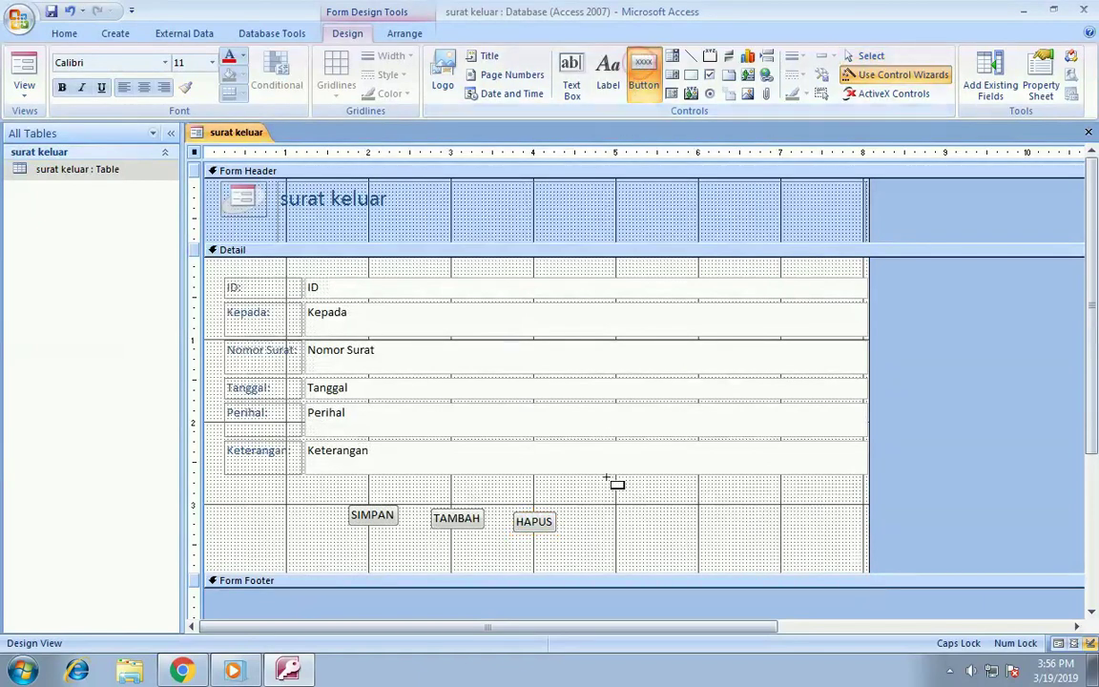
left_click_drag(588, 511, 641, 536)
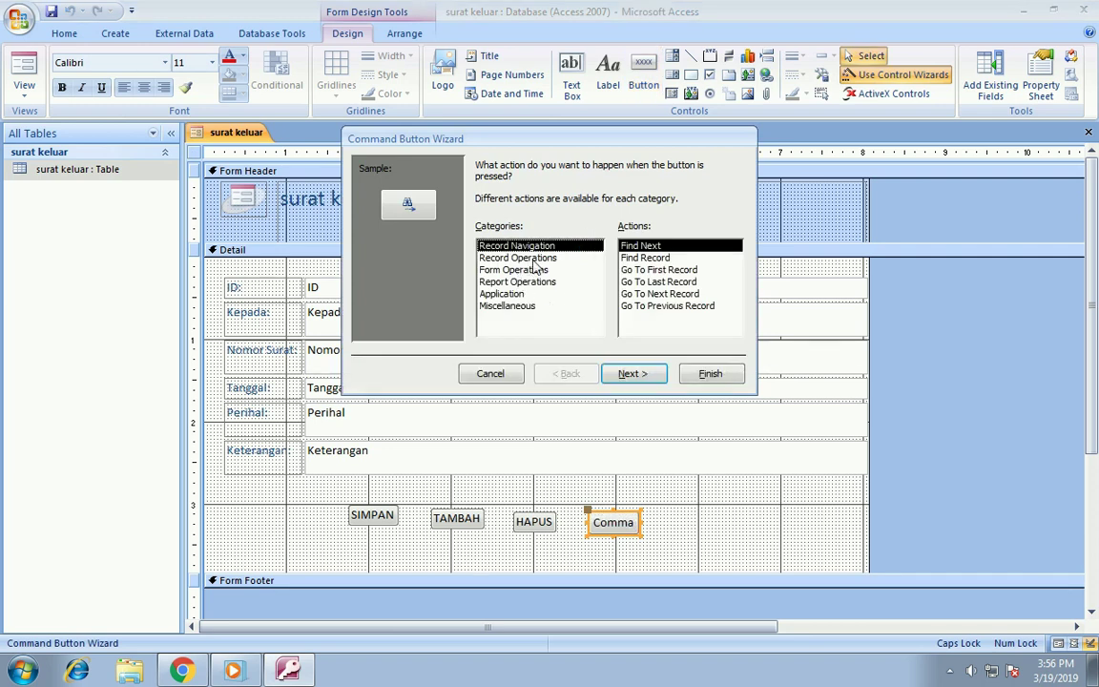
left_click(535, 261)
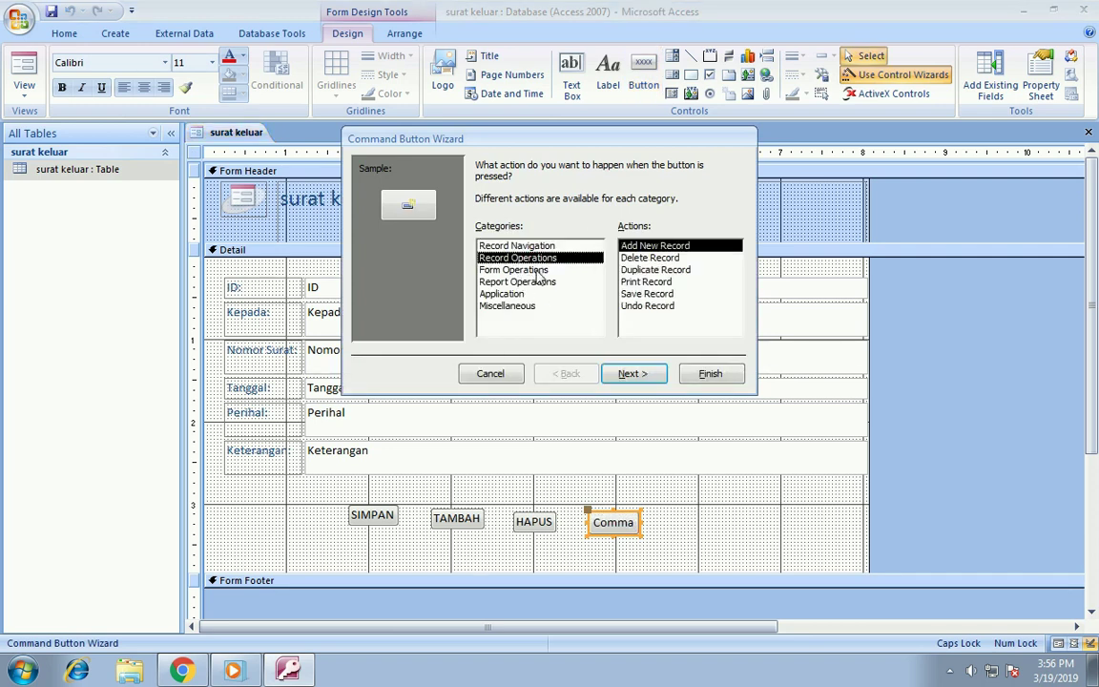
left_click(540, 273)
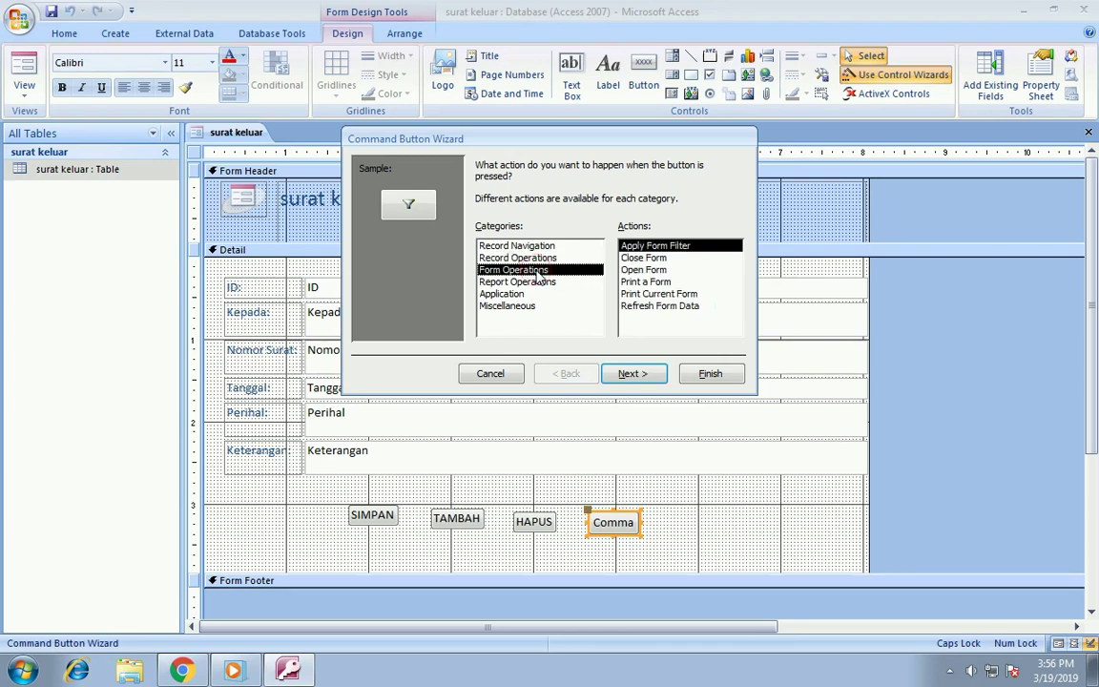
left_click(537, 248)
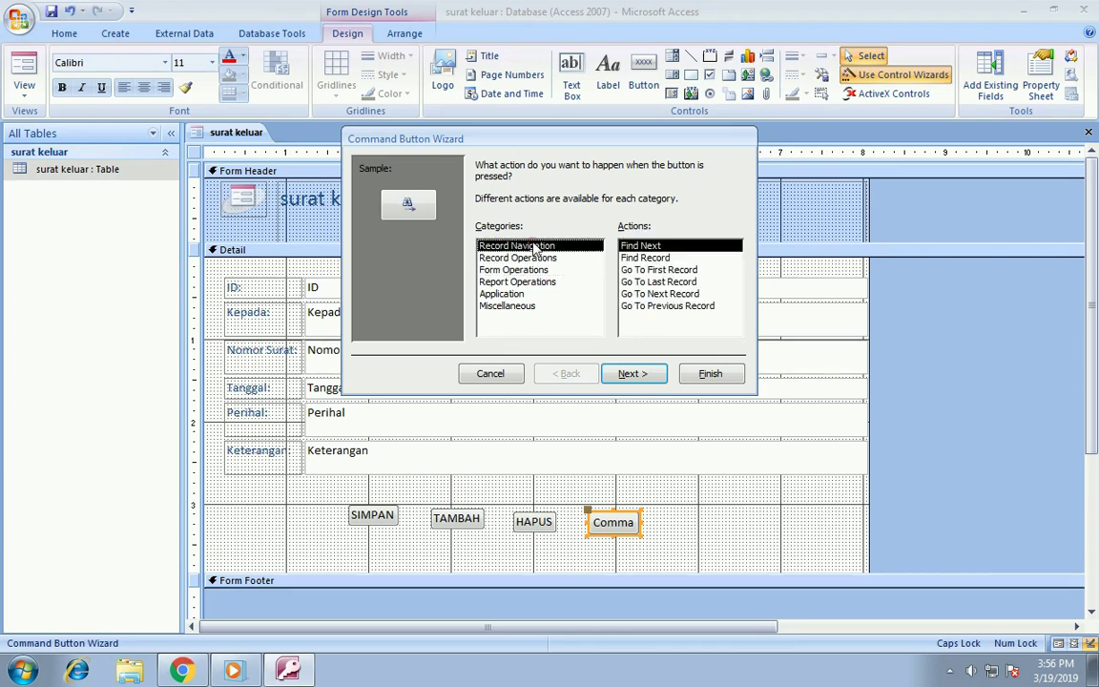
left_click(659, 259)
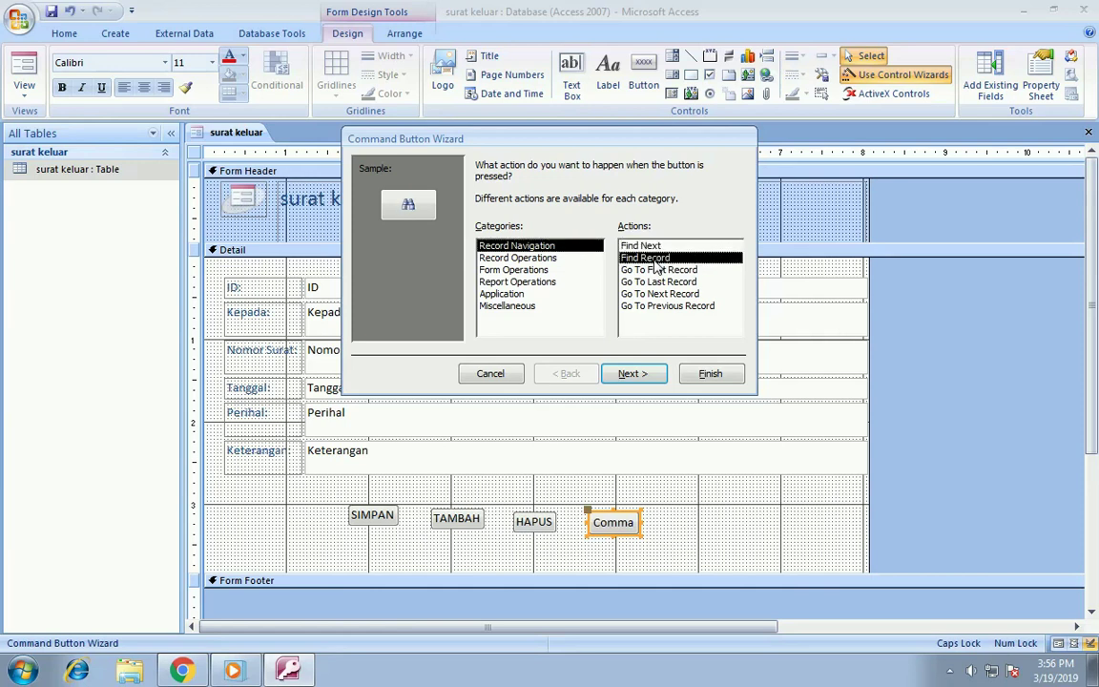
left_click(630, 373)
- Show the text CARI on the find button instead of a picture and name the button CARI
left_click_drag(601, 243, 535, 235)
type("CARI")
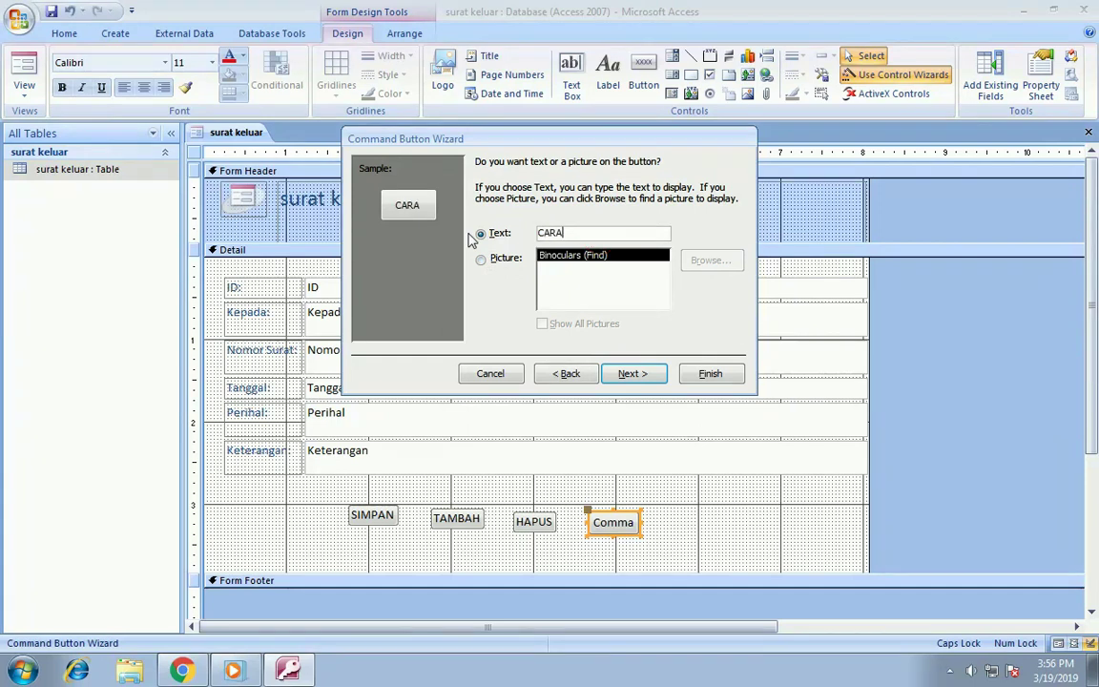
left_click(631, 375)
type("CARI")
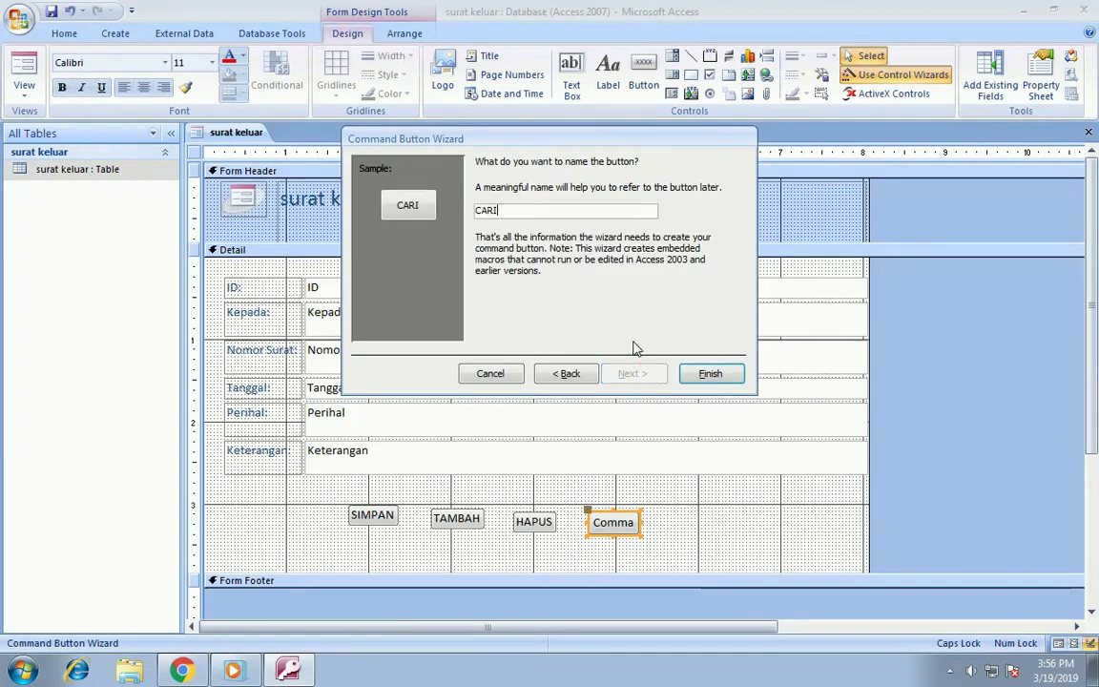
left_click(711, 373)
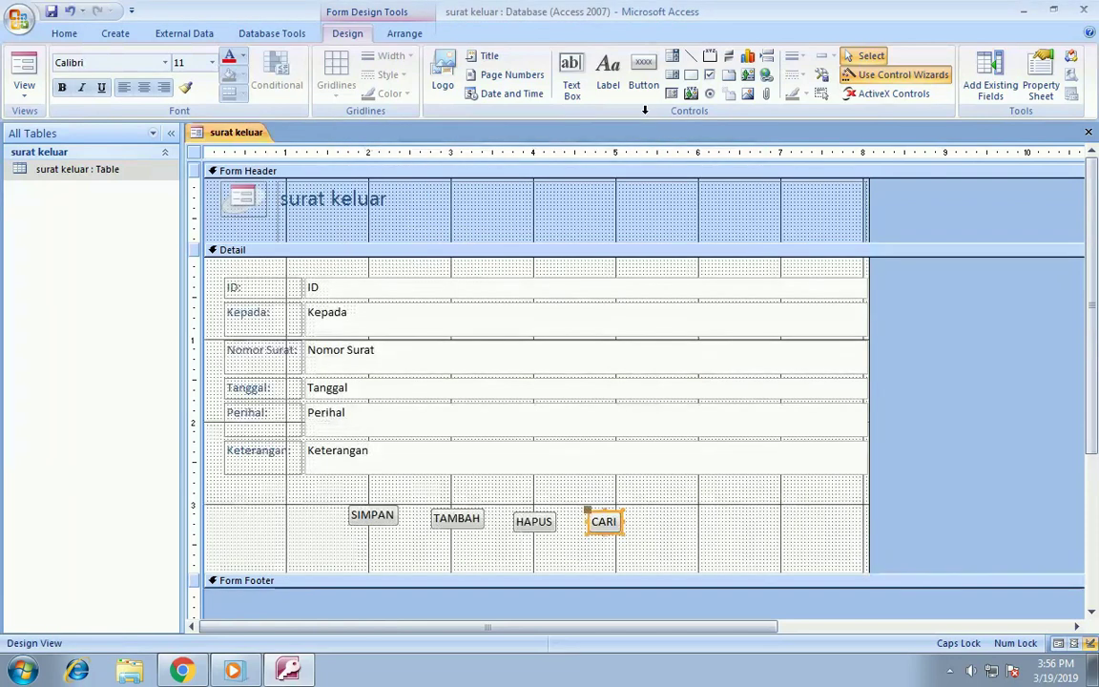
- Draw a fifth command button beside CARI with the Form Operations action Close Form
left_click(641, 78)
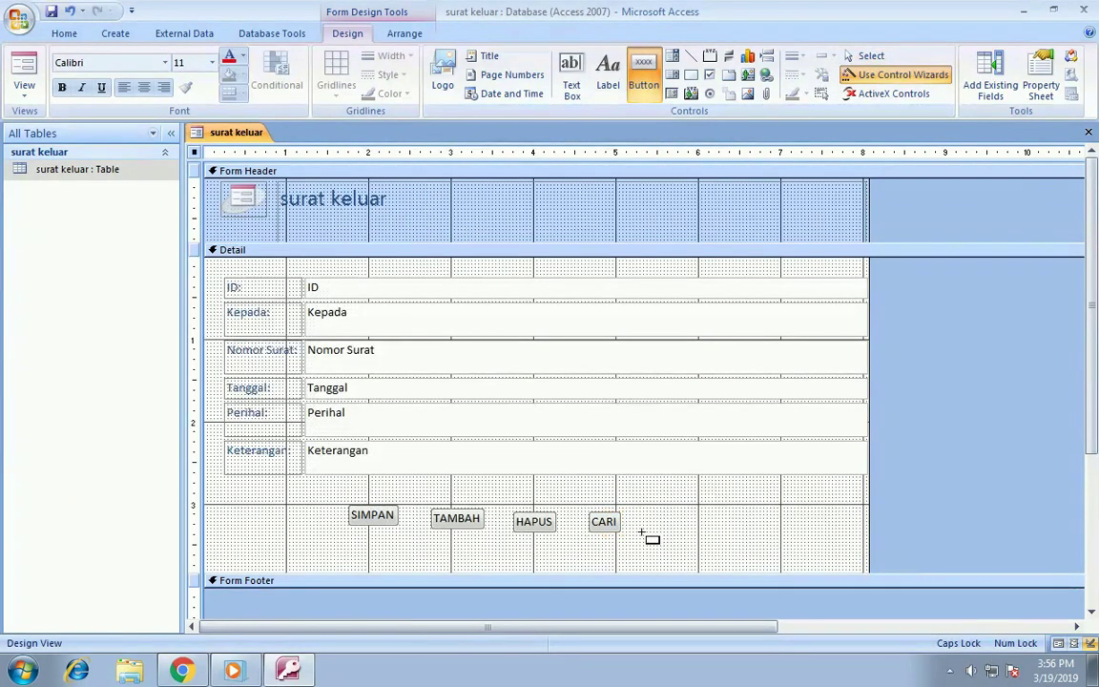
left_click_drag(641, 520, 683, 546)
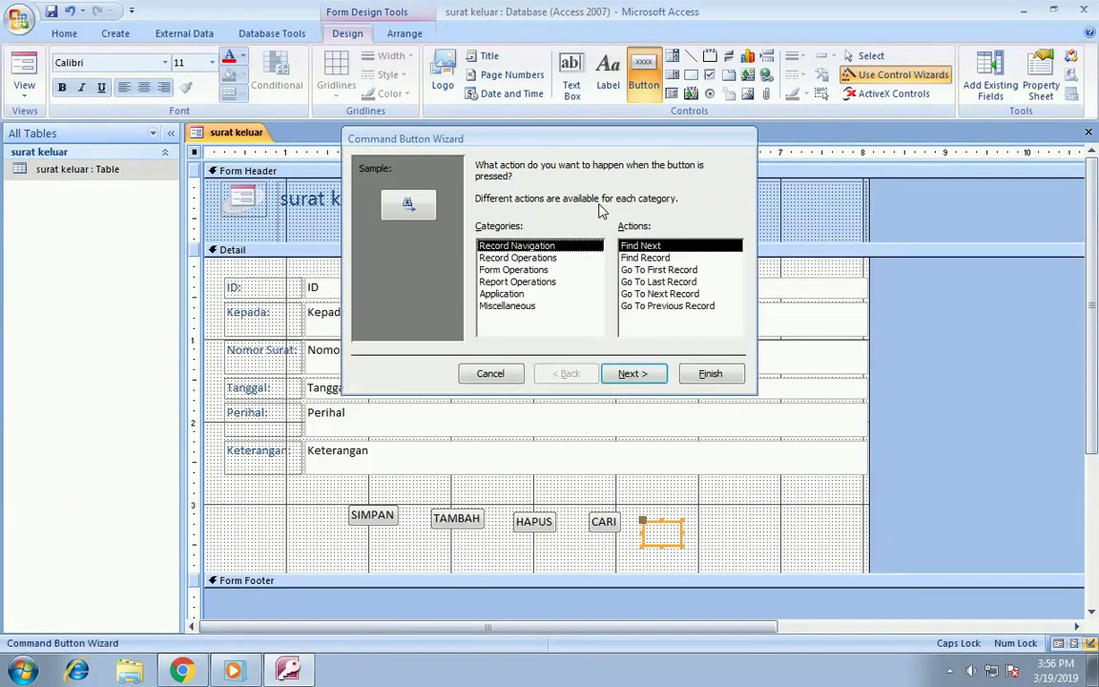
left_click(544, 258)
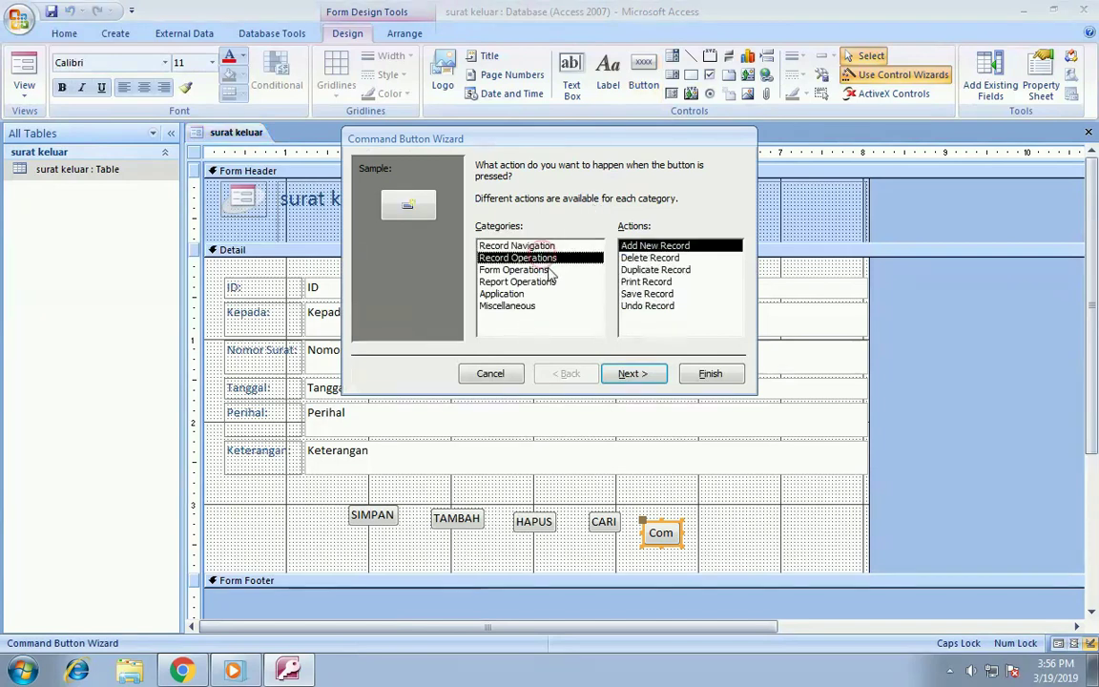
left_click(551, 271)
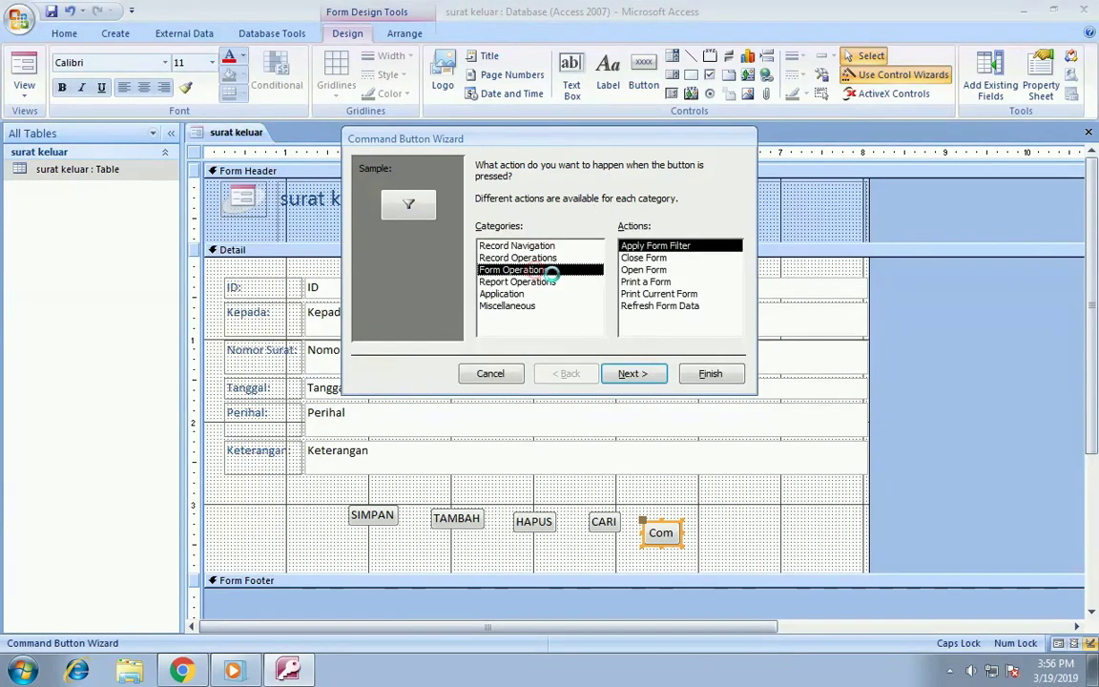
left_click(644, 258)
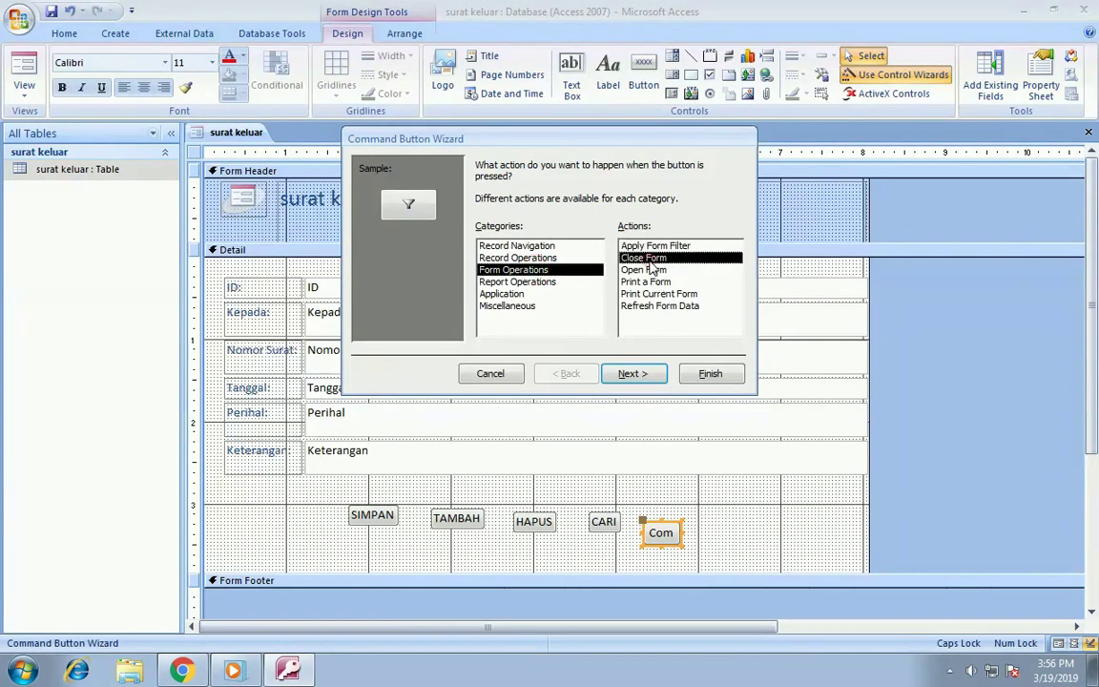
left_click(633, 374)
- Show the text KELUAR on the close-form button and name the button KELUAR
left_click_drag(581, 233, 537, 233)
type("K")
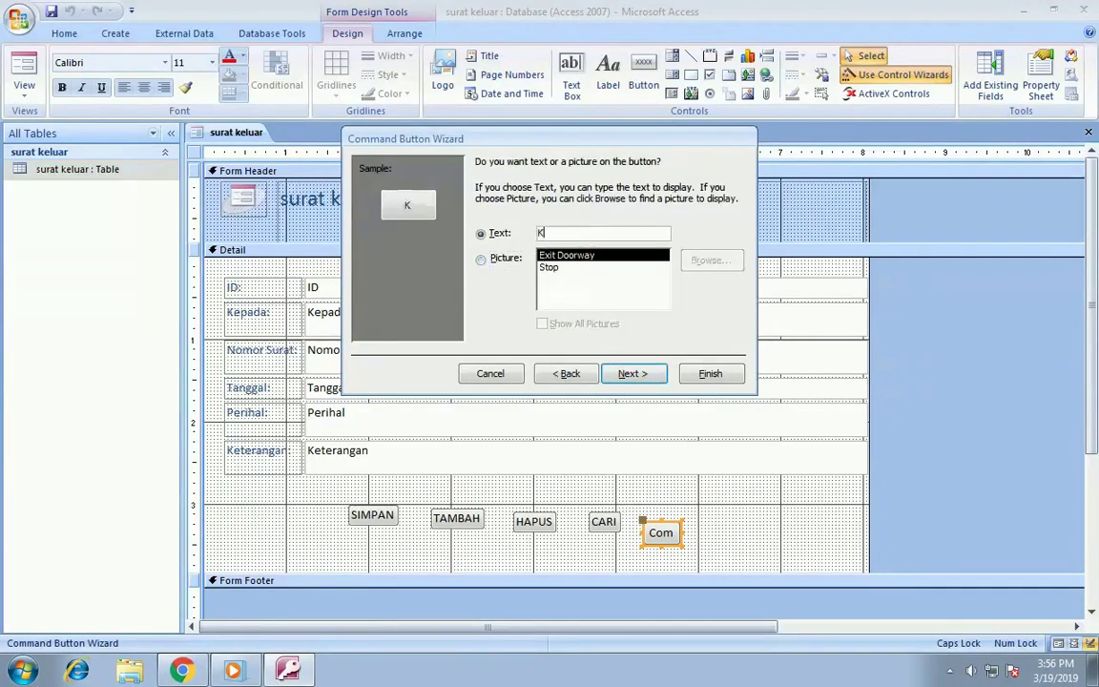
type("ELUAR")
left_click(632, 373)
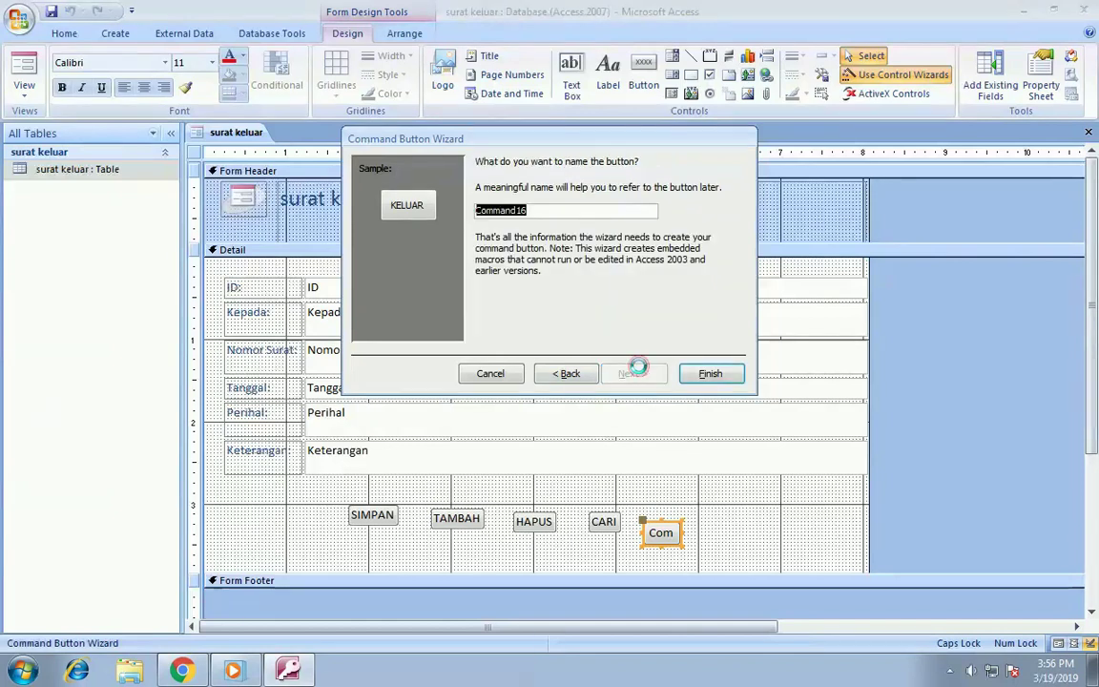
type("KELUAR")
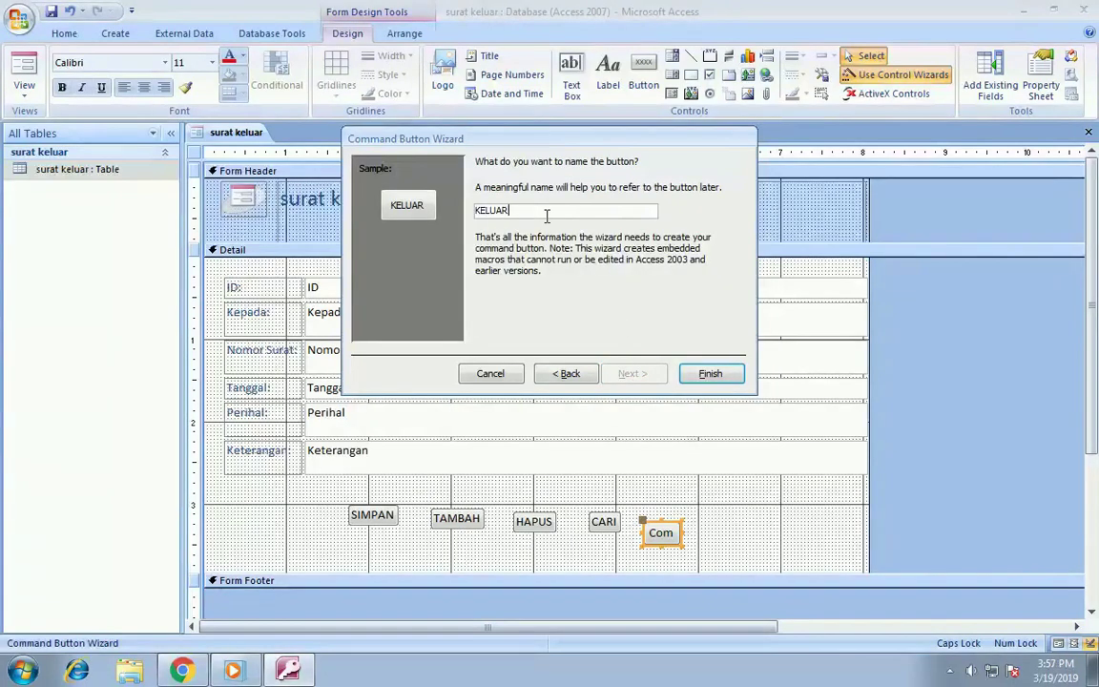
left_click(706, 373)
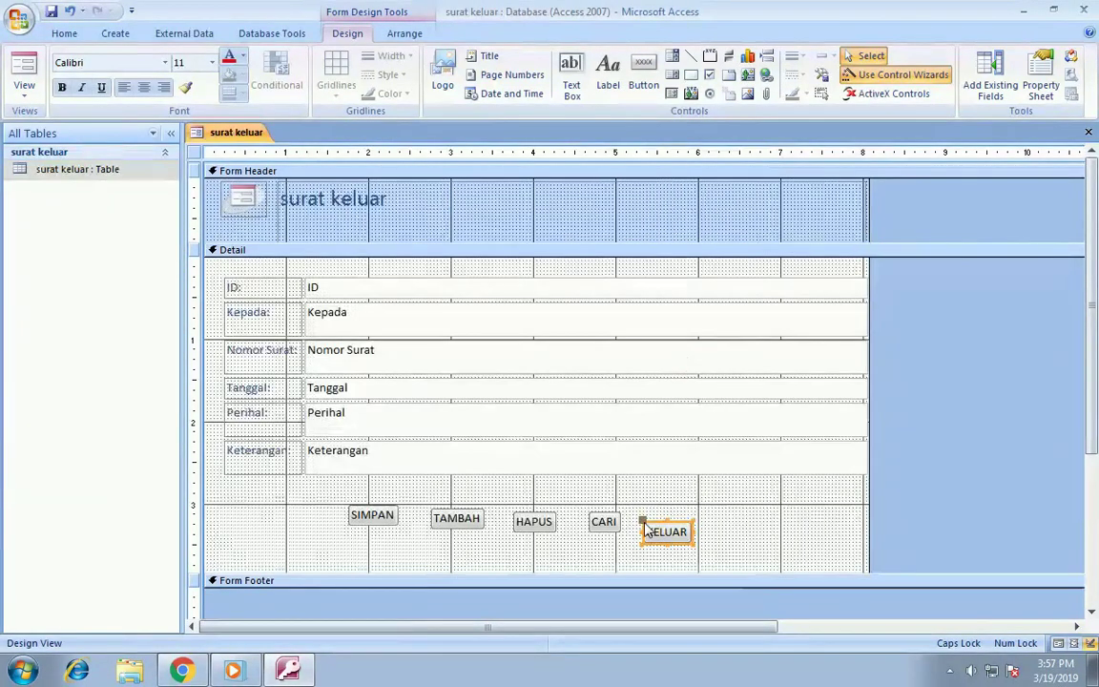
- Align the five command buttons, SIMPAN to KELUAR, along their top edges
left_click_drag(725, 567, 297, 503)
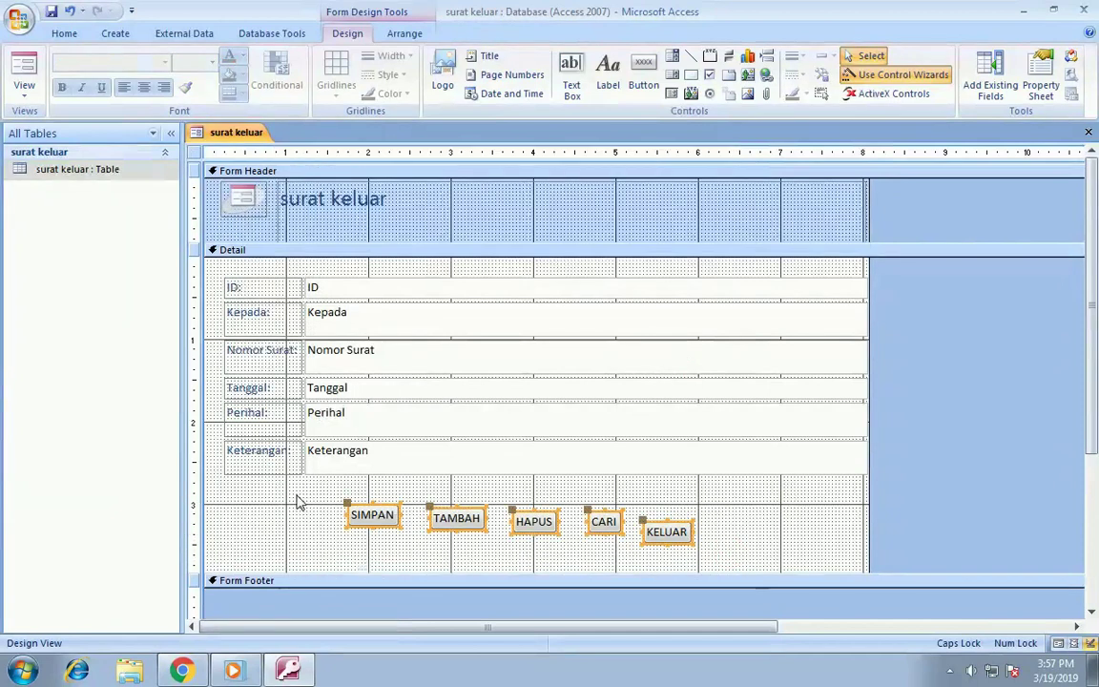
right_click(380, 516)
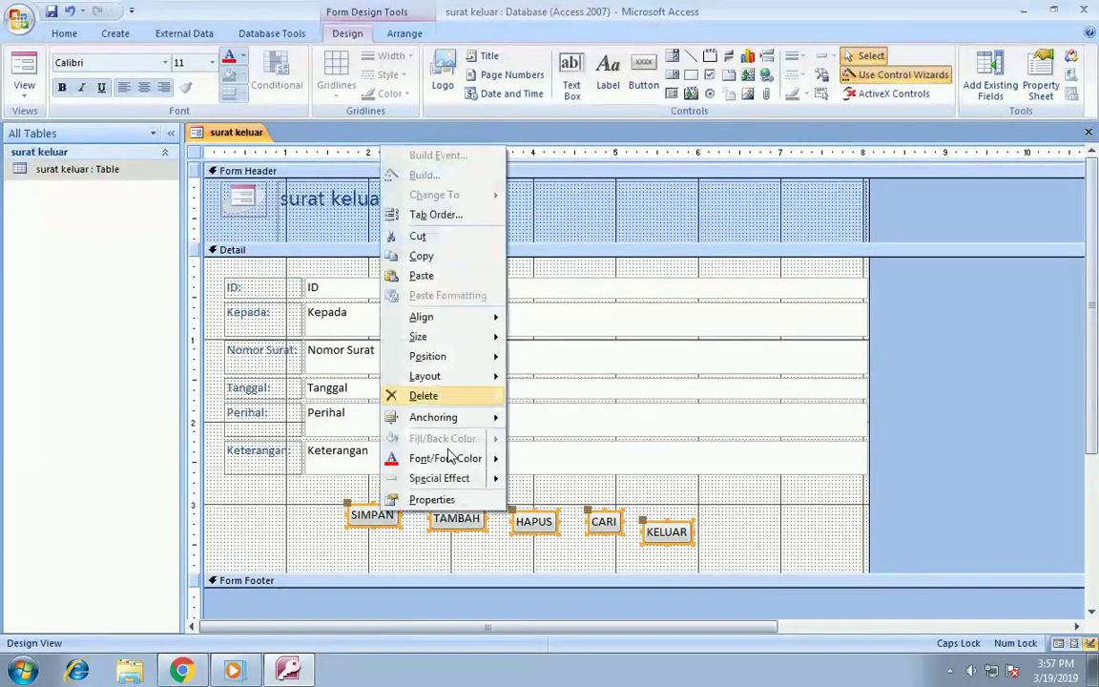
mouse_move(487, 324)
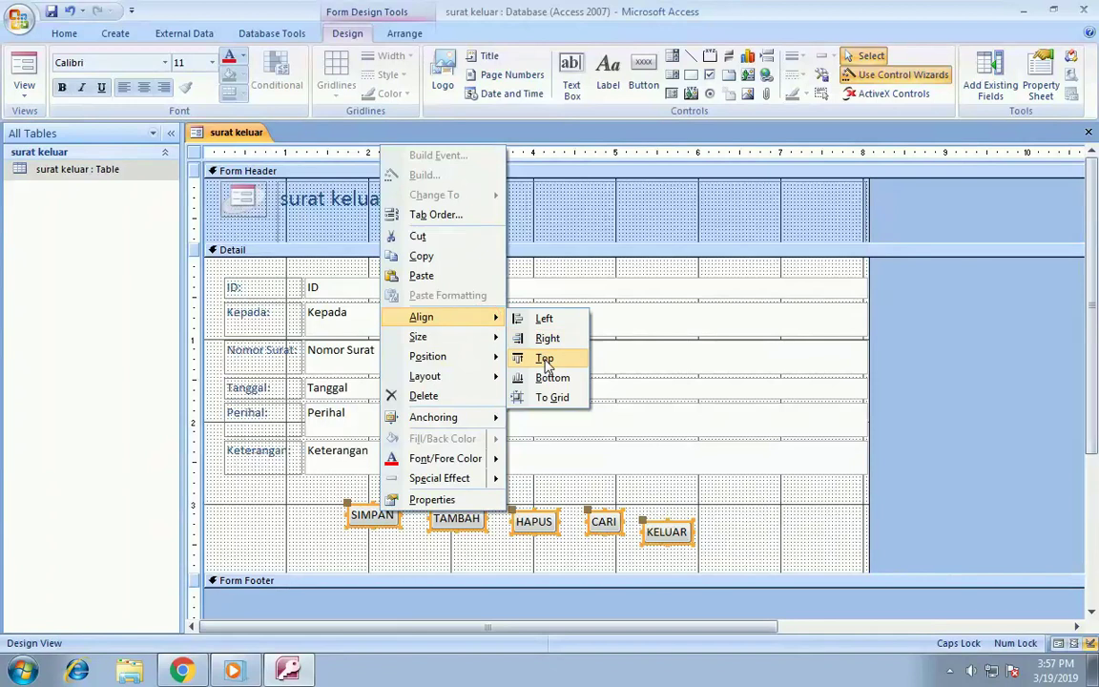
left_click(542, 356)
left_click(745, 539)
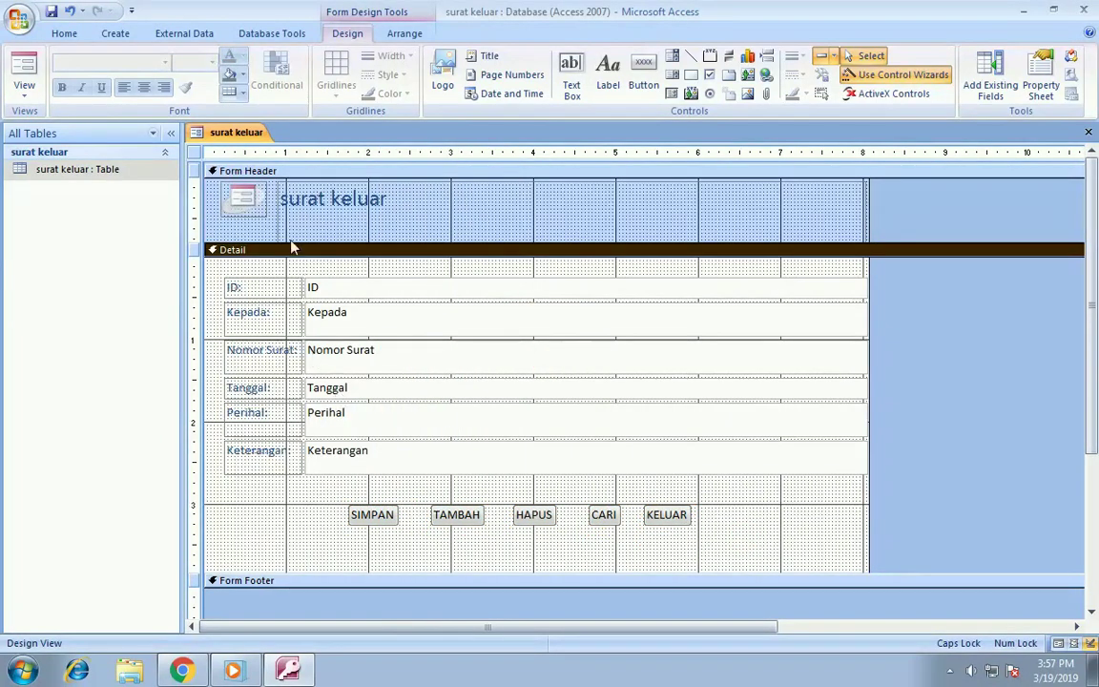
- Save the form under the name surat keluar and close it
right_click(244, 131)
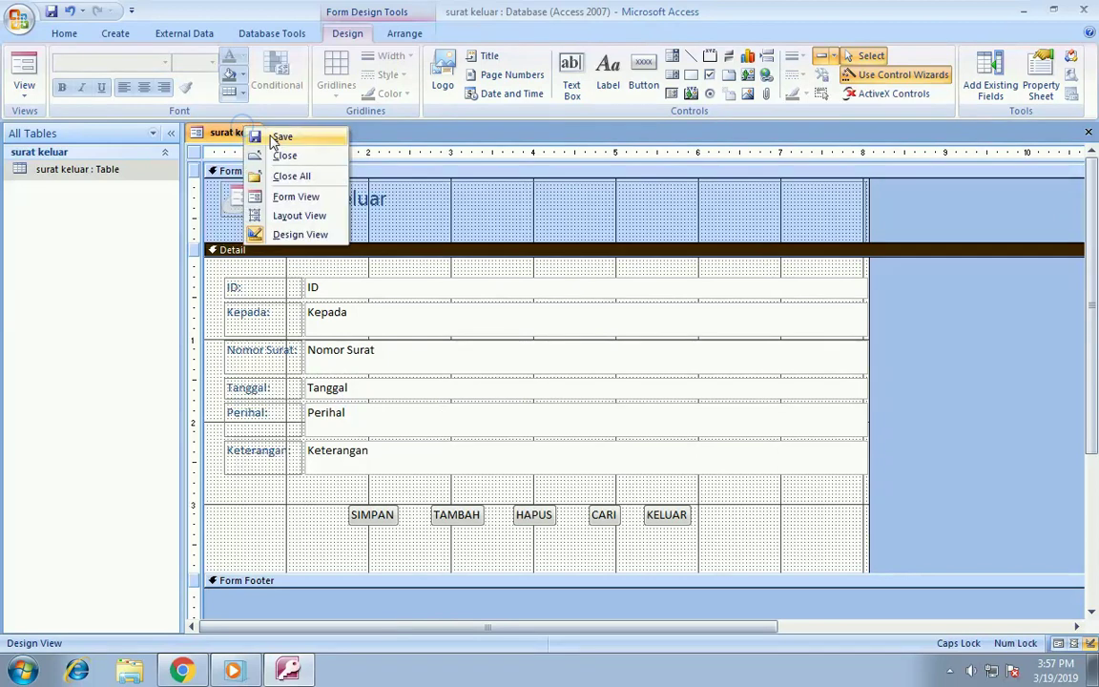
left_click(267, 138)
left_click(561, 265)
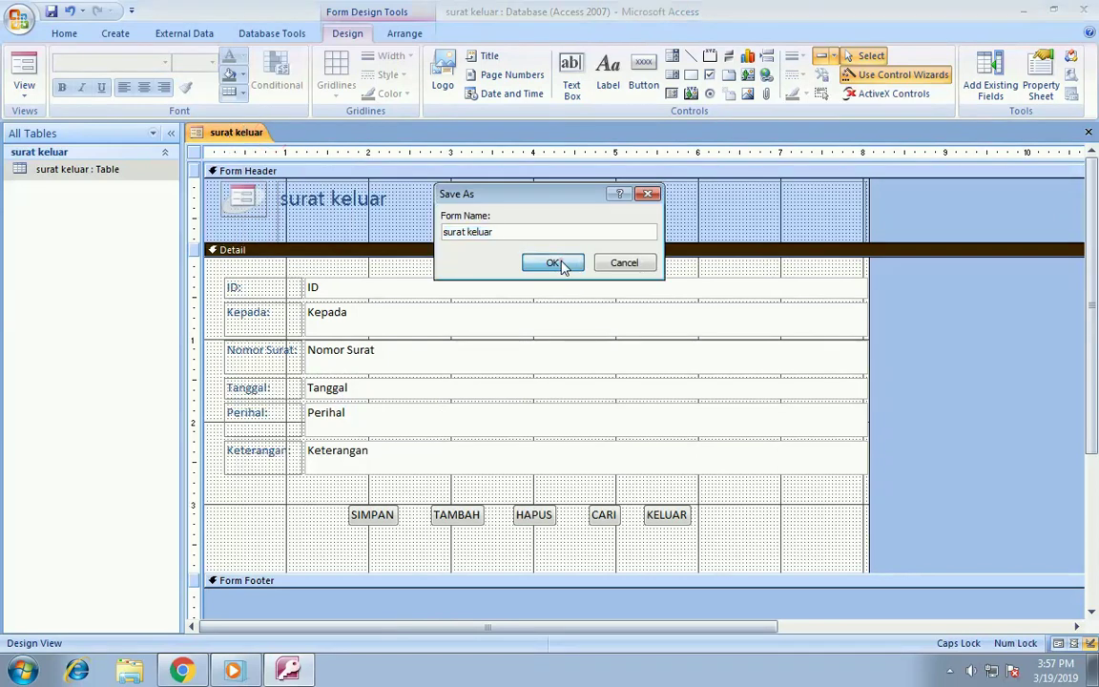
right_click(239, 132)
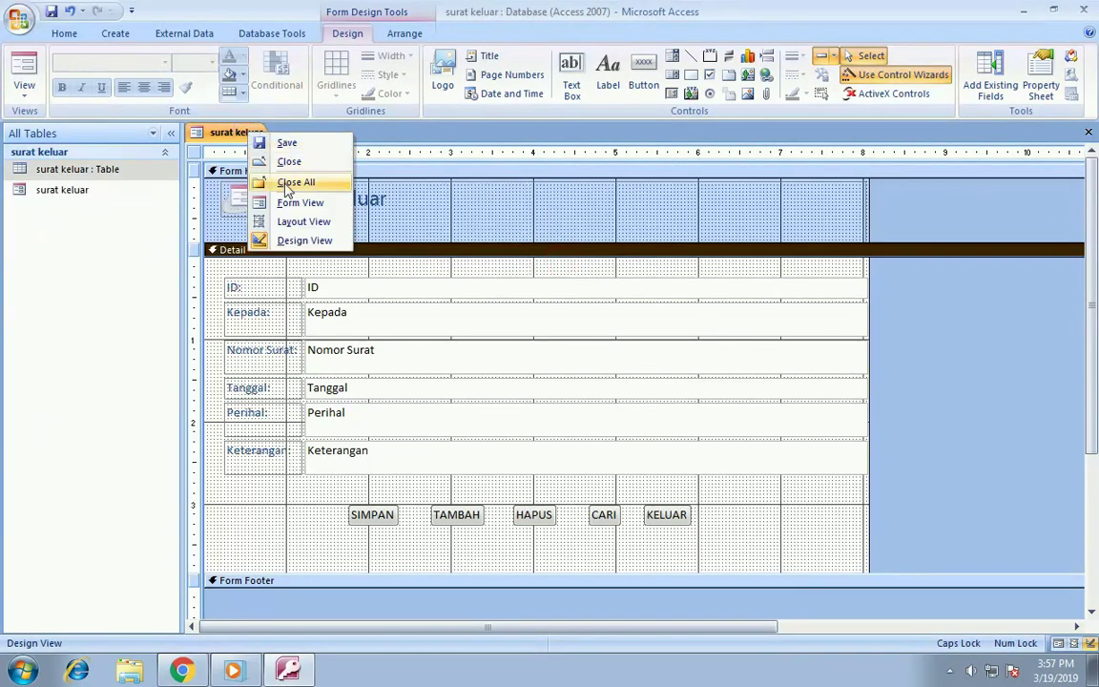
left_click(295, 164)
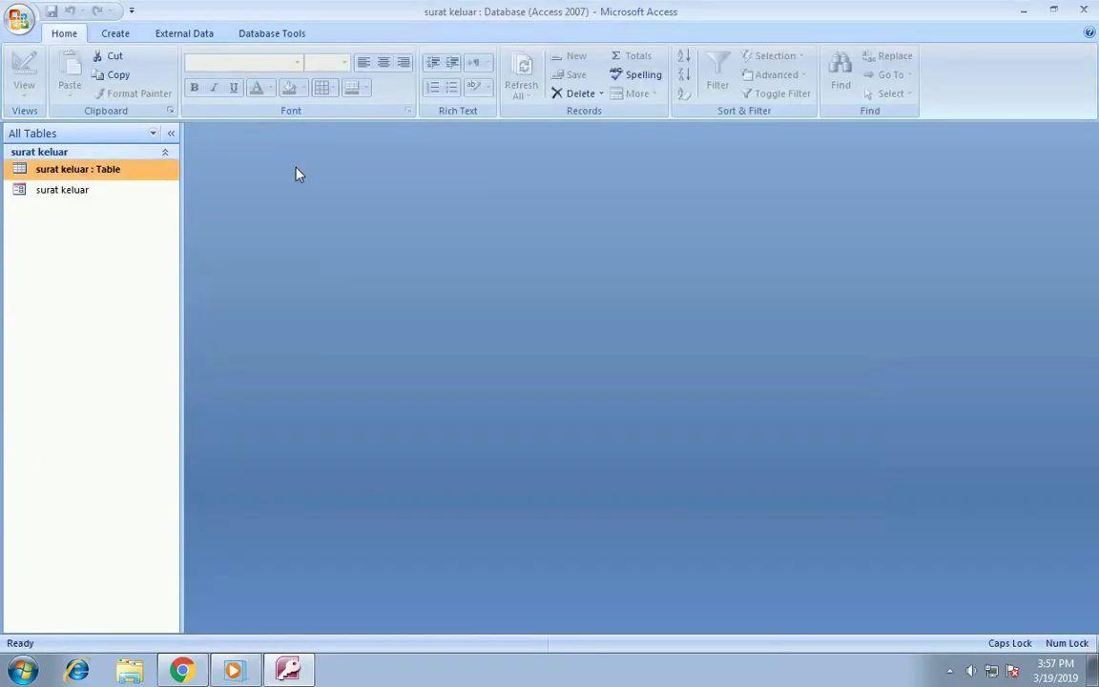
- Start a Report Wizard report with all fields of the surat keluar table and no grouping
left_click(117, 36)
left_click(515, 96)
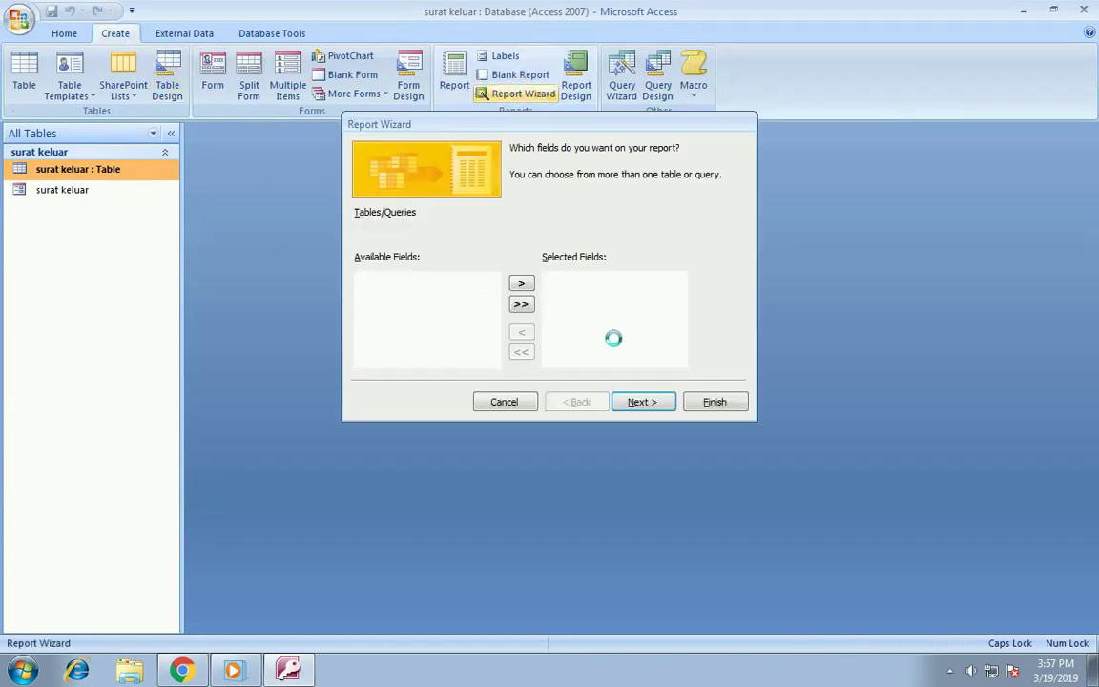
left_click(521, 307)
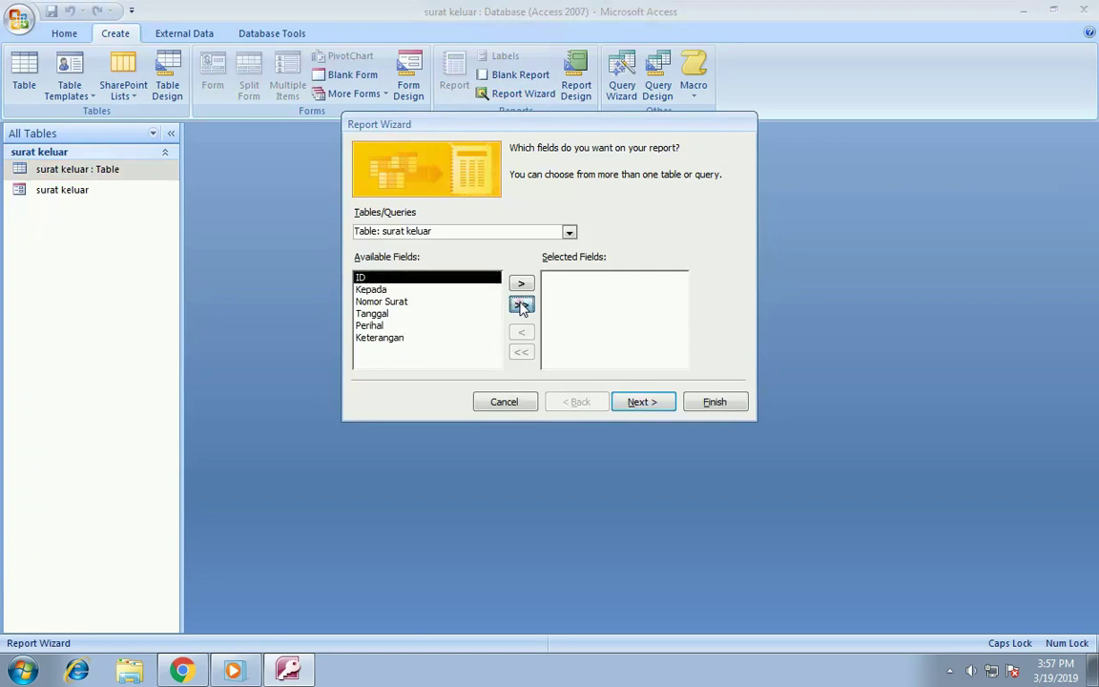
left_click(521, 306)
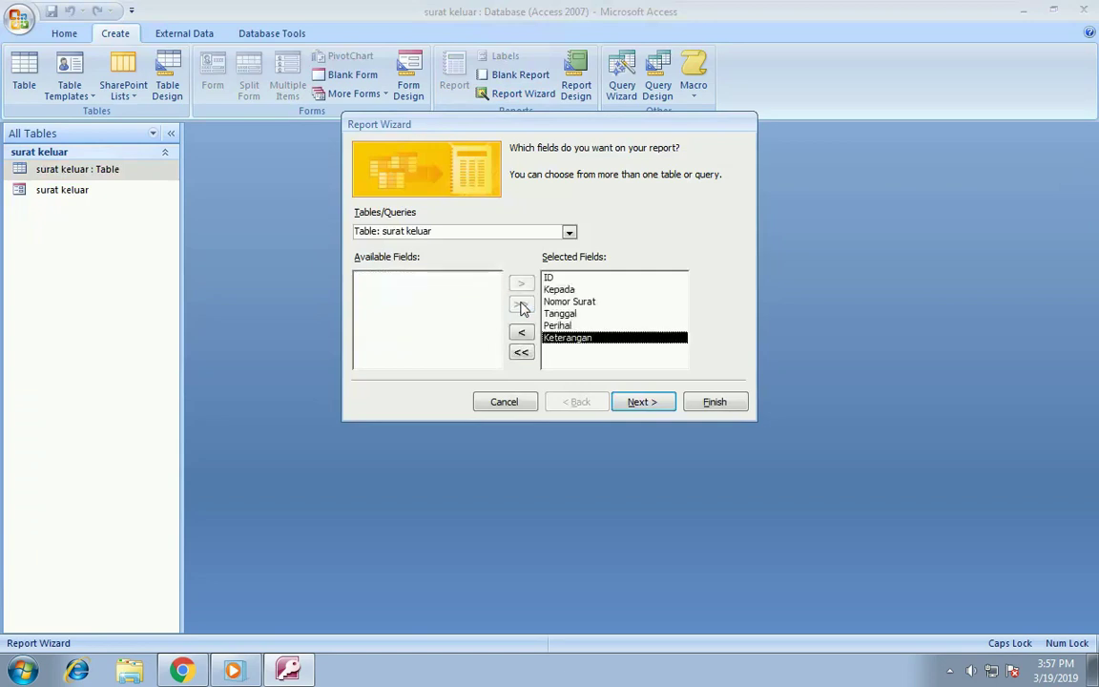
left_click(645, 405)
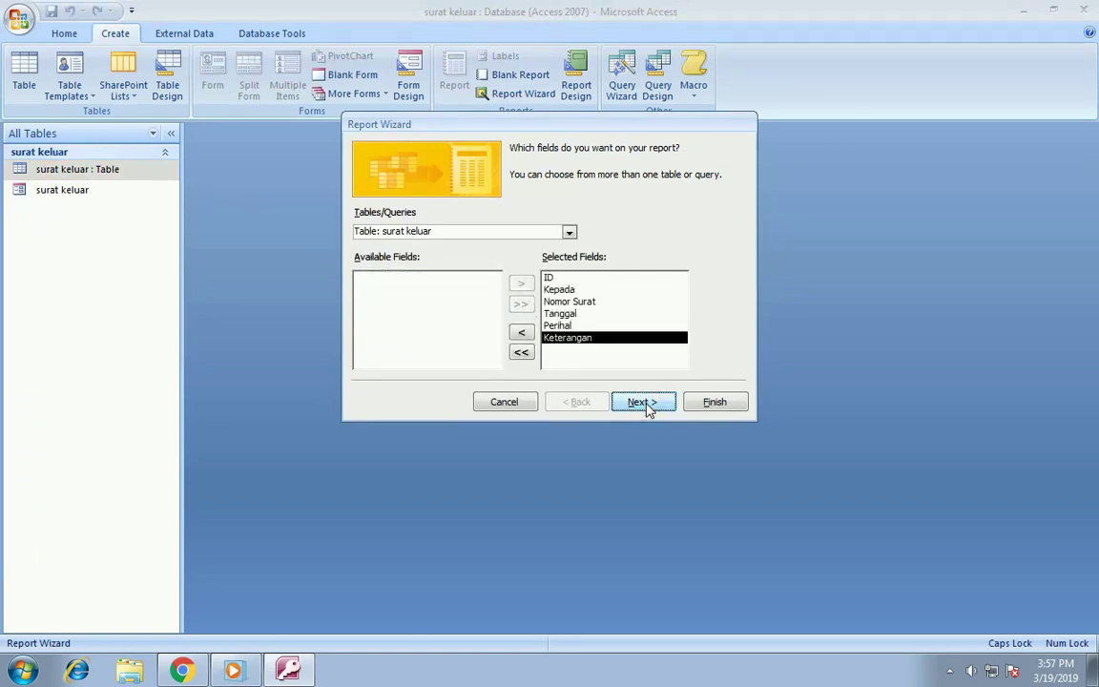
left_click(644, 405)
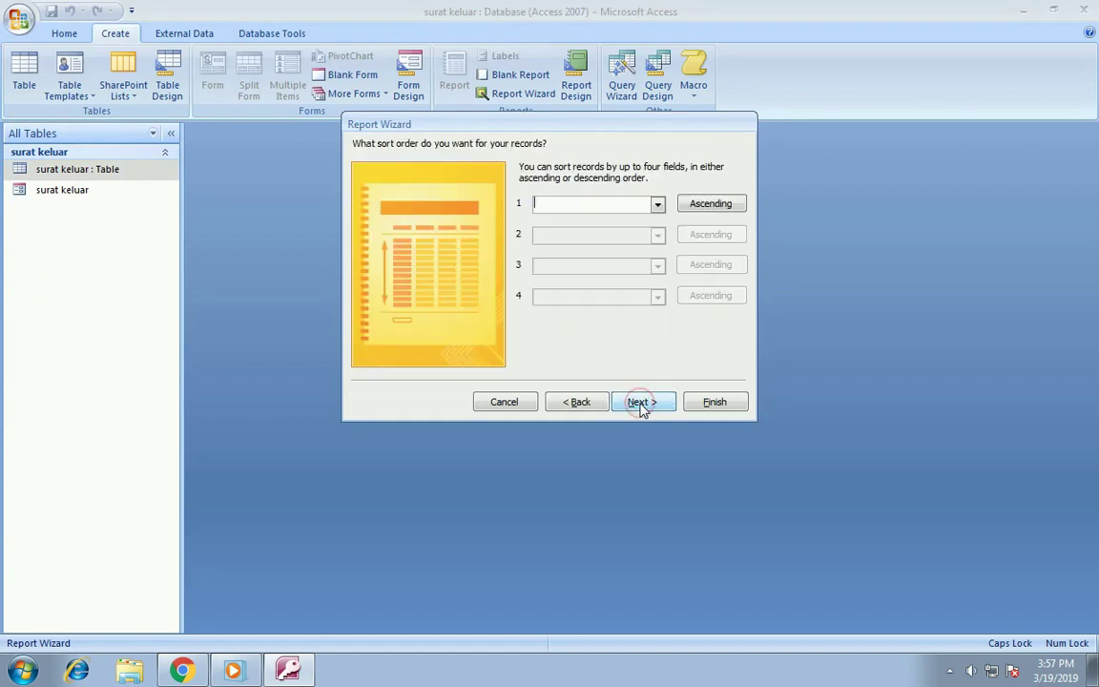
- Sort the report's records ascending, first by Tanggal and second by Kepada
left_click(657, 206)
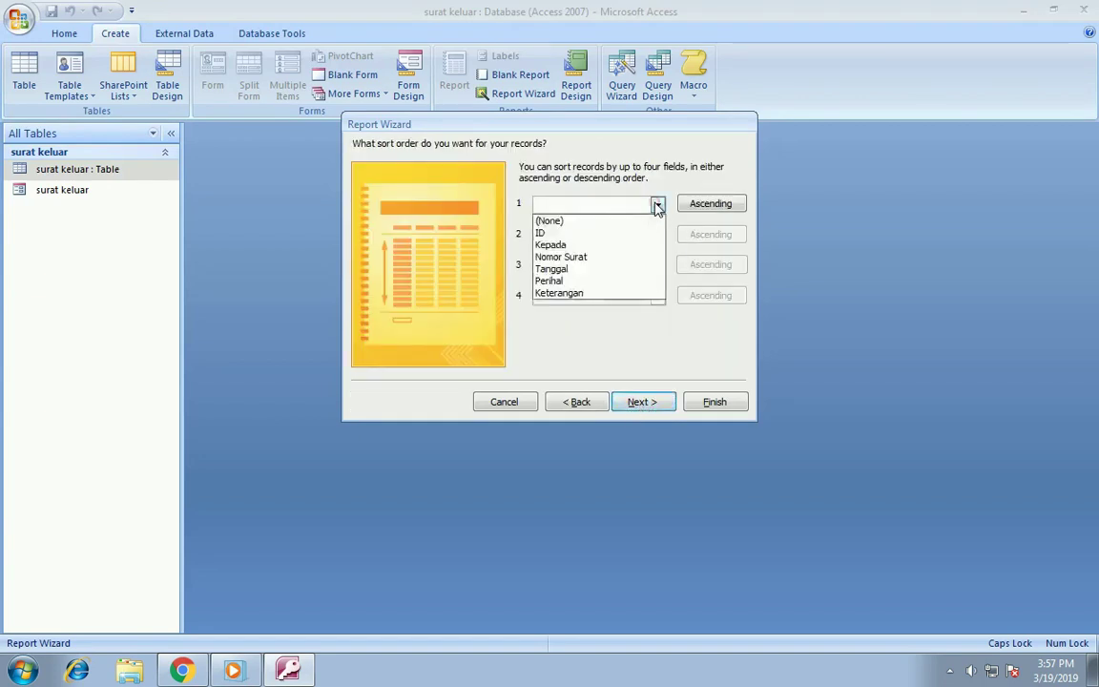
left_click(571, 271)
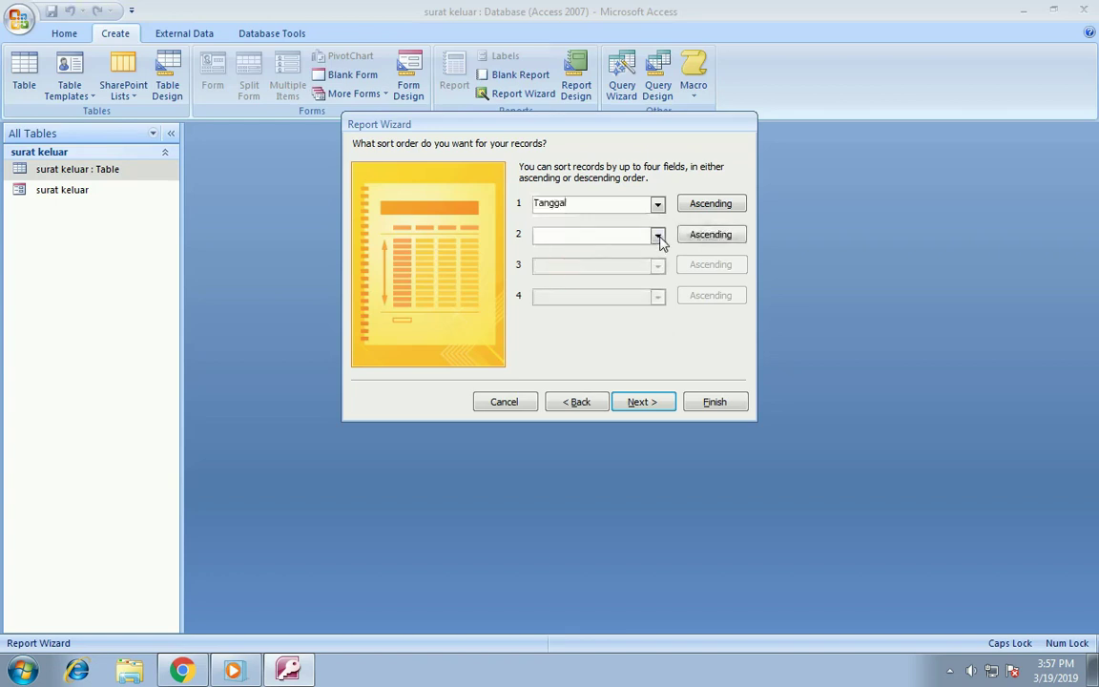
left_click(657, 237)
left_click(588, 274)
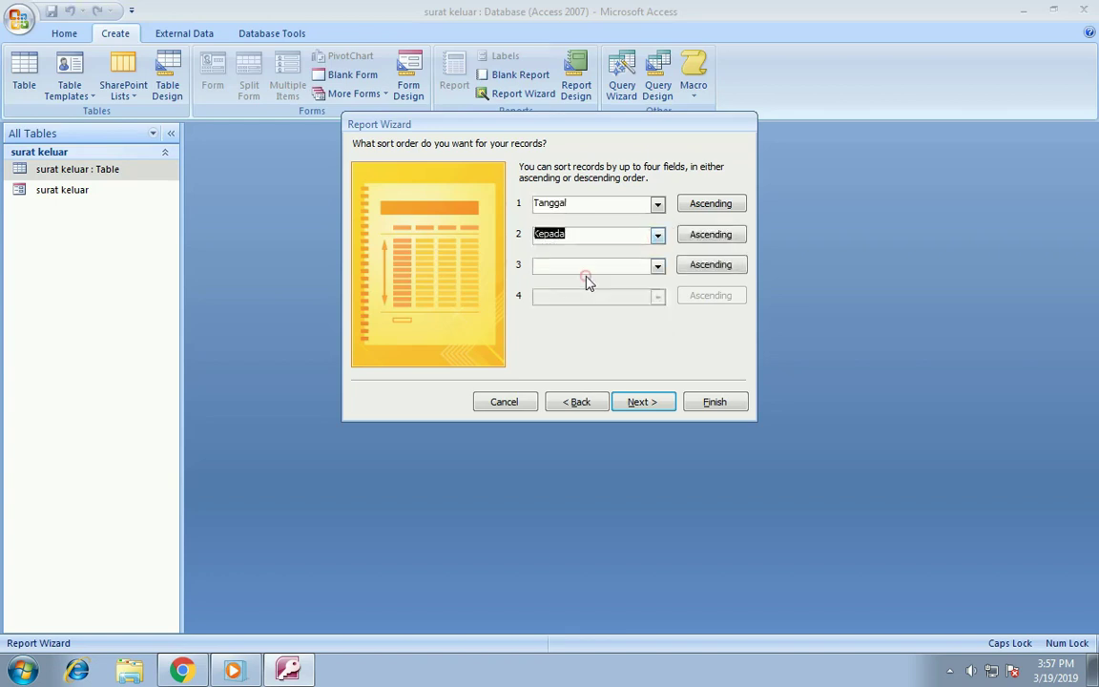
left_click(639, 402)
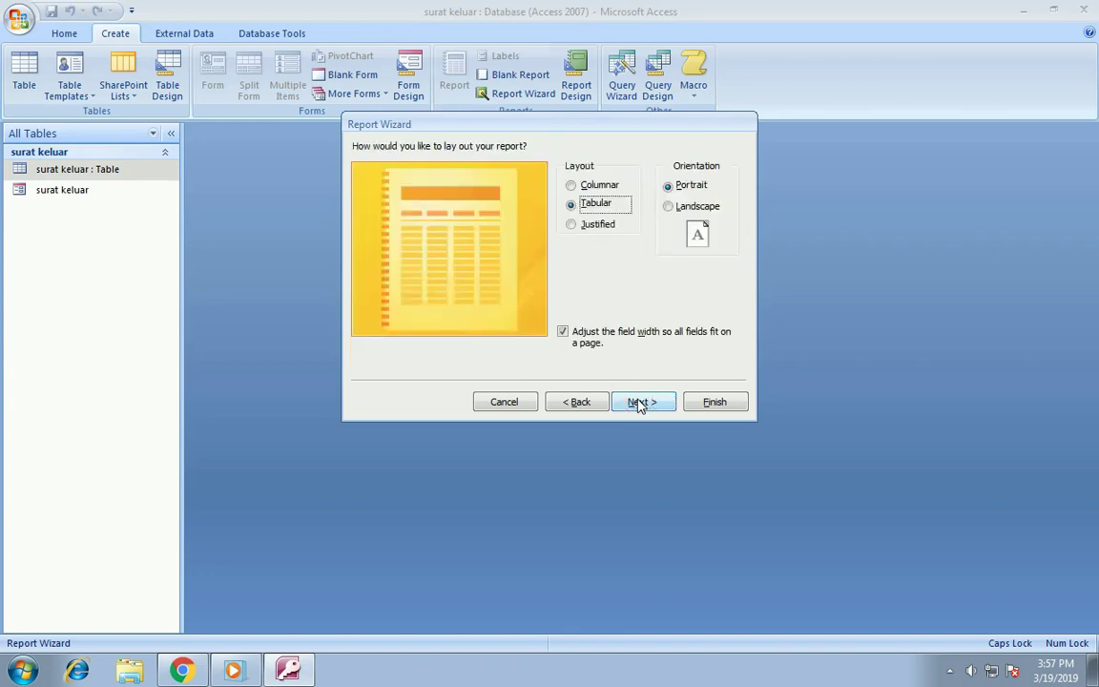
- Set the tabular report to Landscape orientation and choose a different visual style for it
left_click(669, 207)
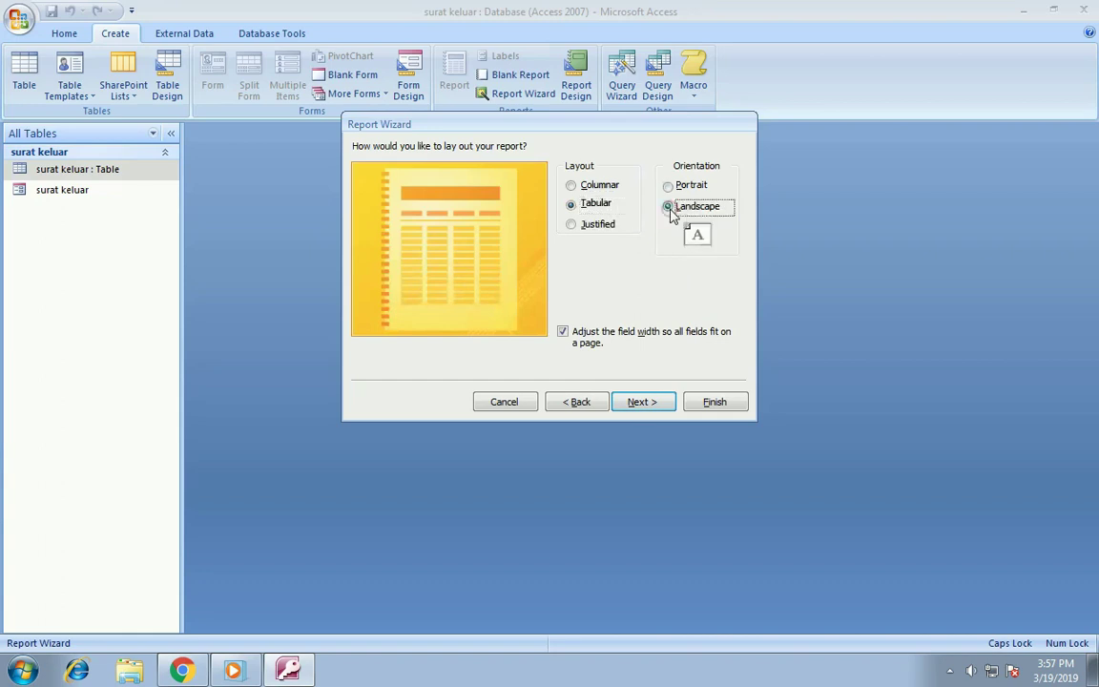
left_click(645, 406)
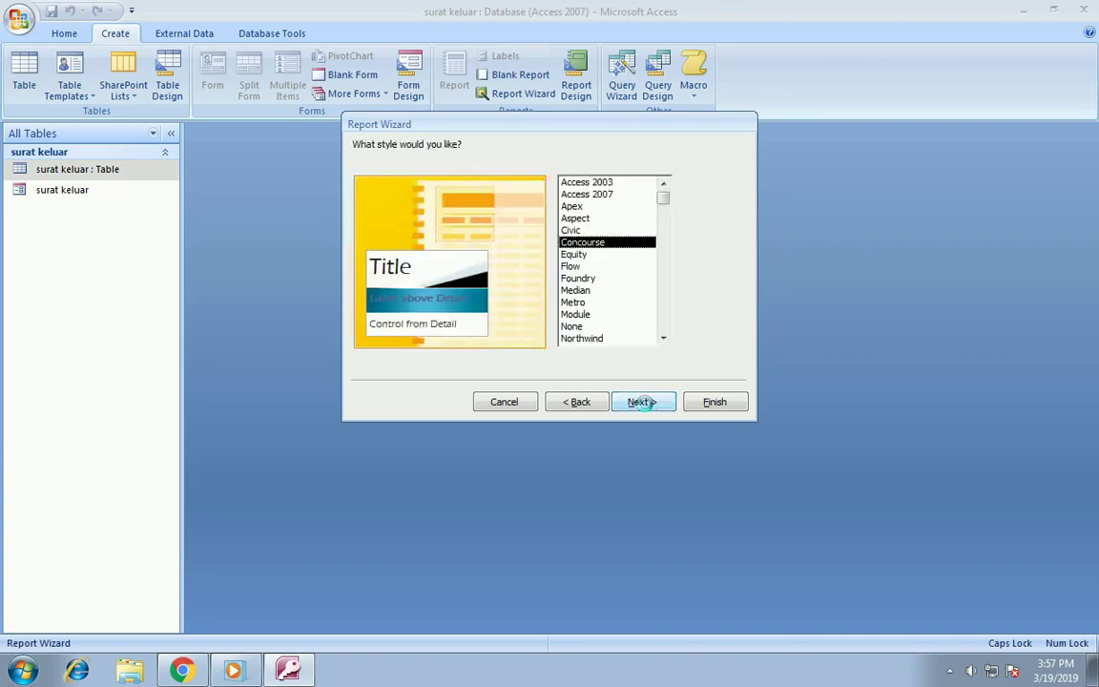
left_click_drag(664, 197, 663, 271)
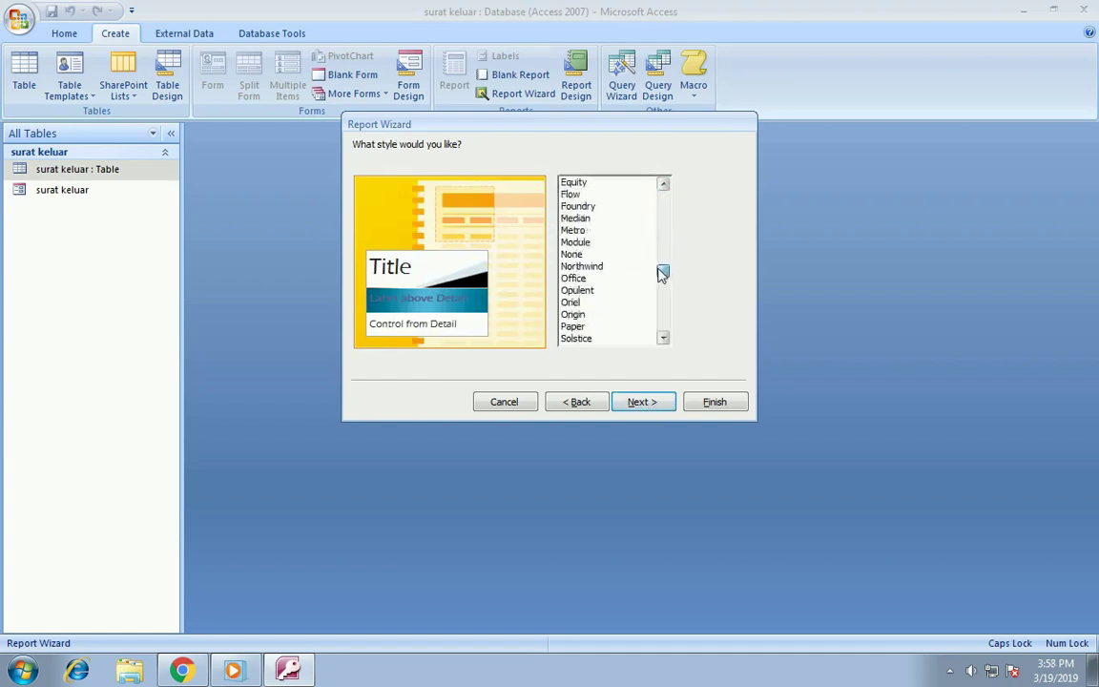
left_click(582, 266)
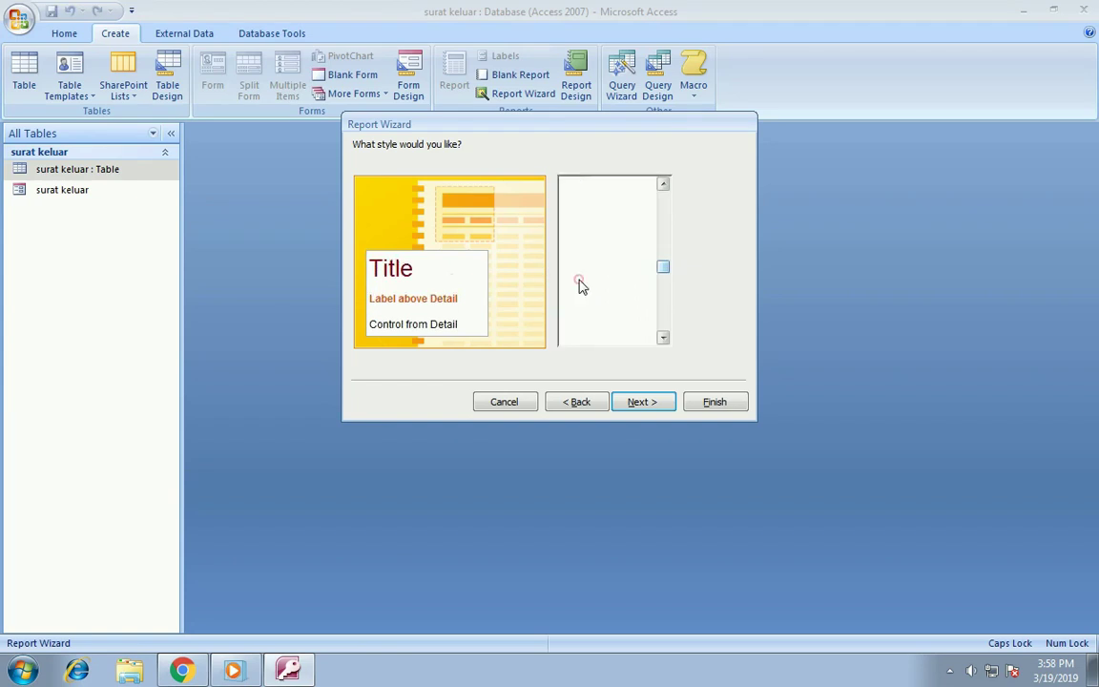
left_click(640, 402)
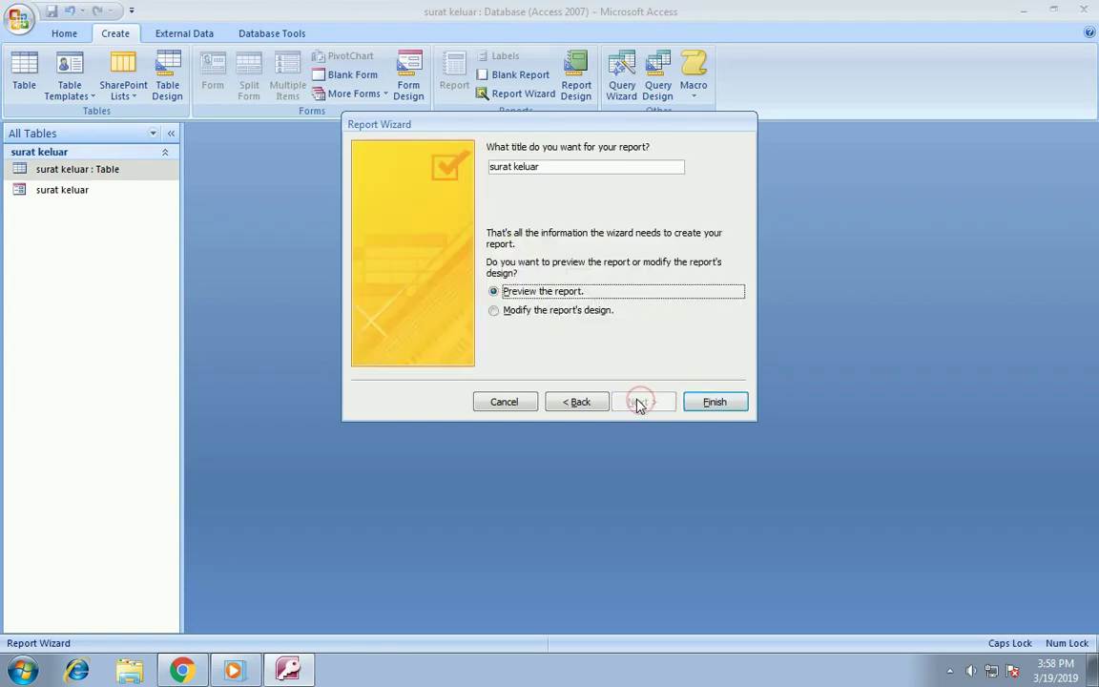
- Generate the report titled surat keluar with its design open for modification, and close the field list
left_click(494, 313)
left_click(738, 409)
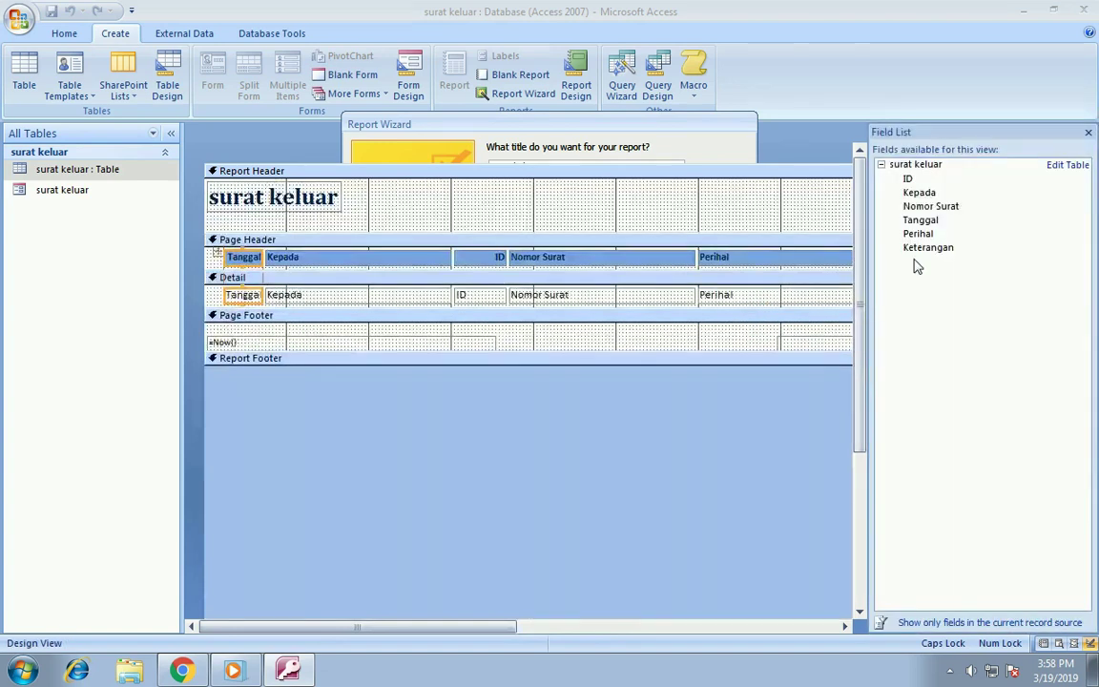
left_click(1087, 132)
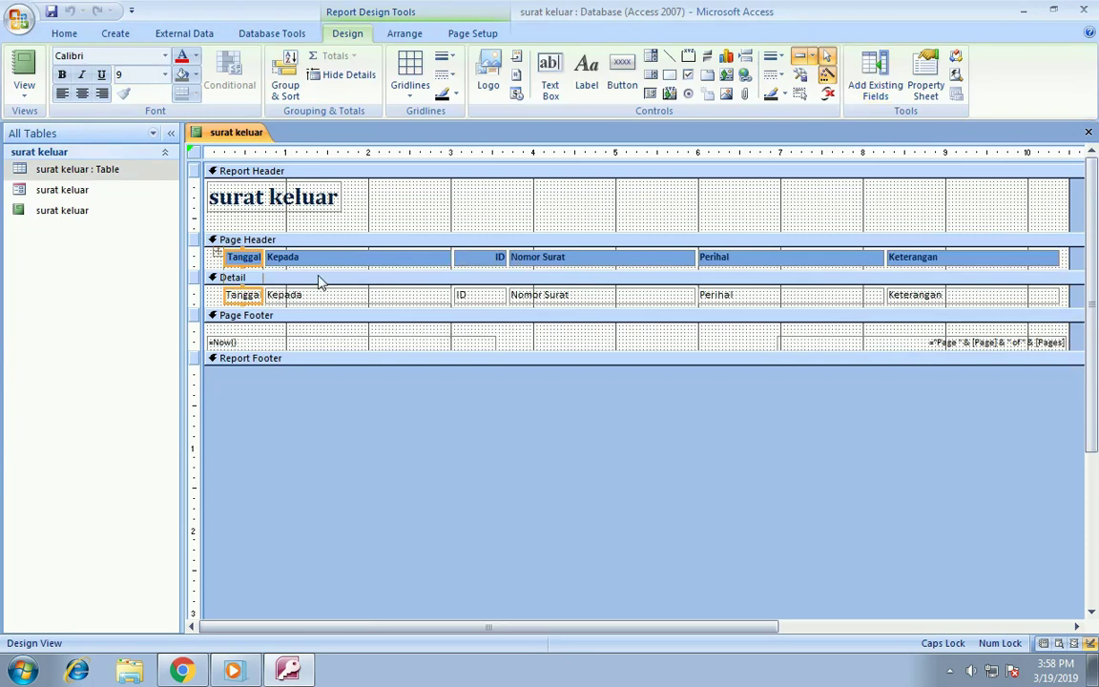
- Close the surat keluar report's design
right_click(231, 132)
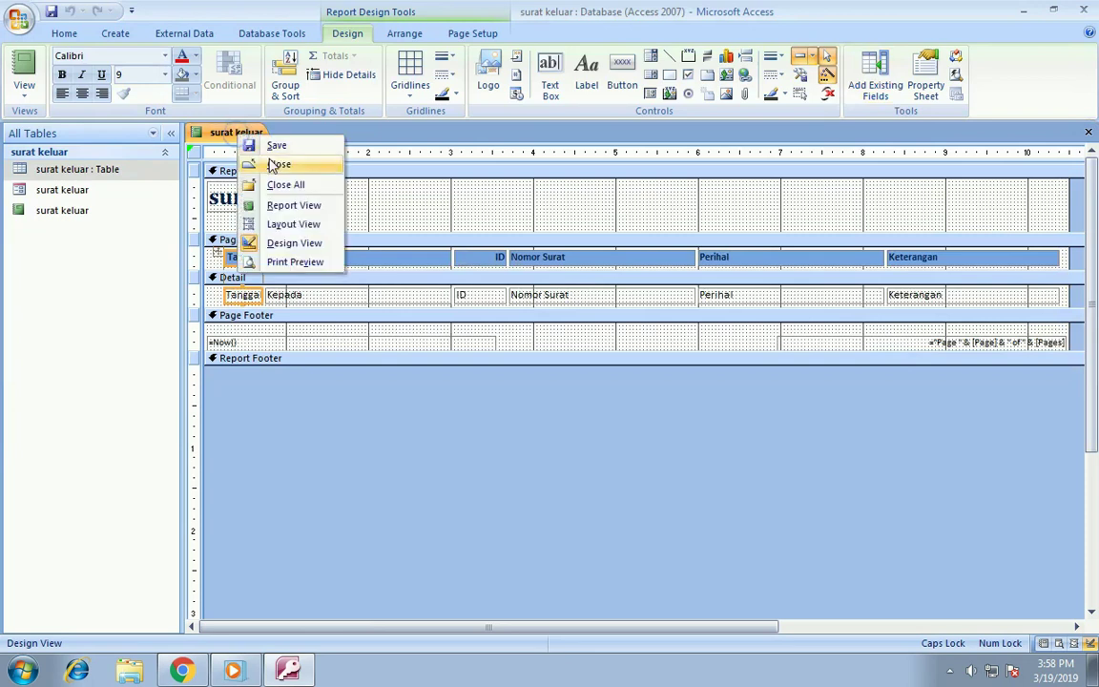
left_click(250, 135)
right_click(232, 133)
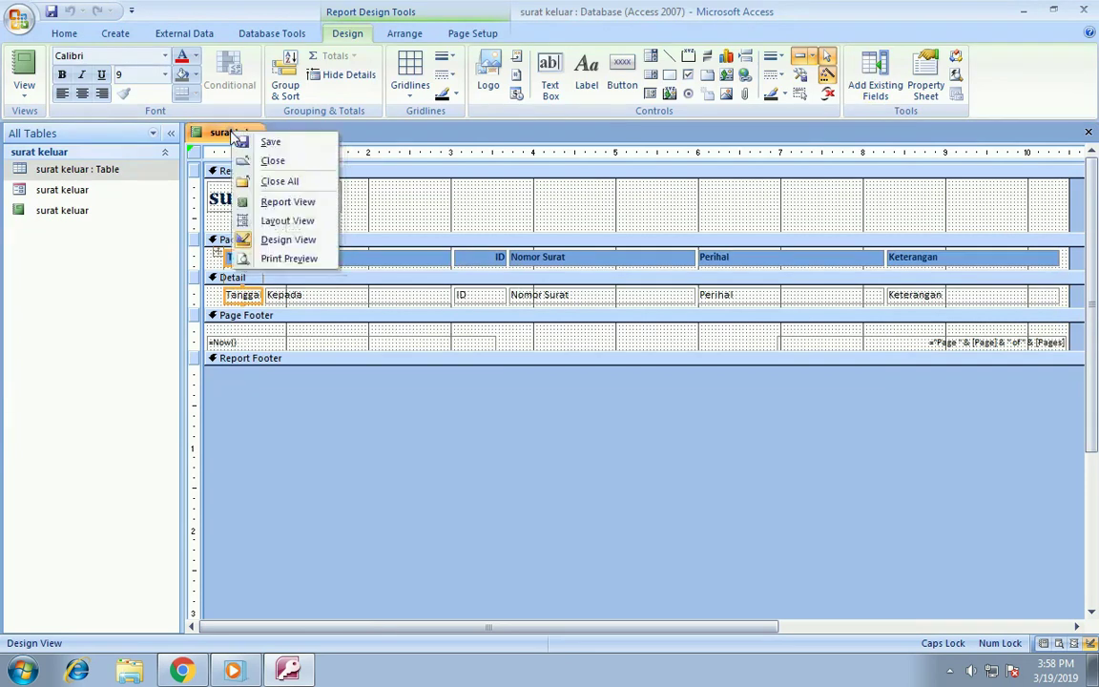
left_click(272, 162)
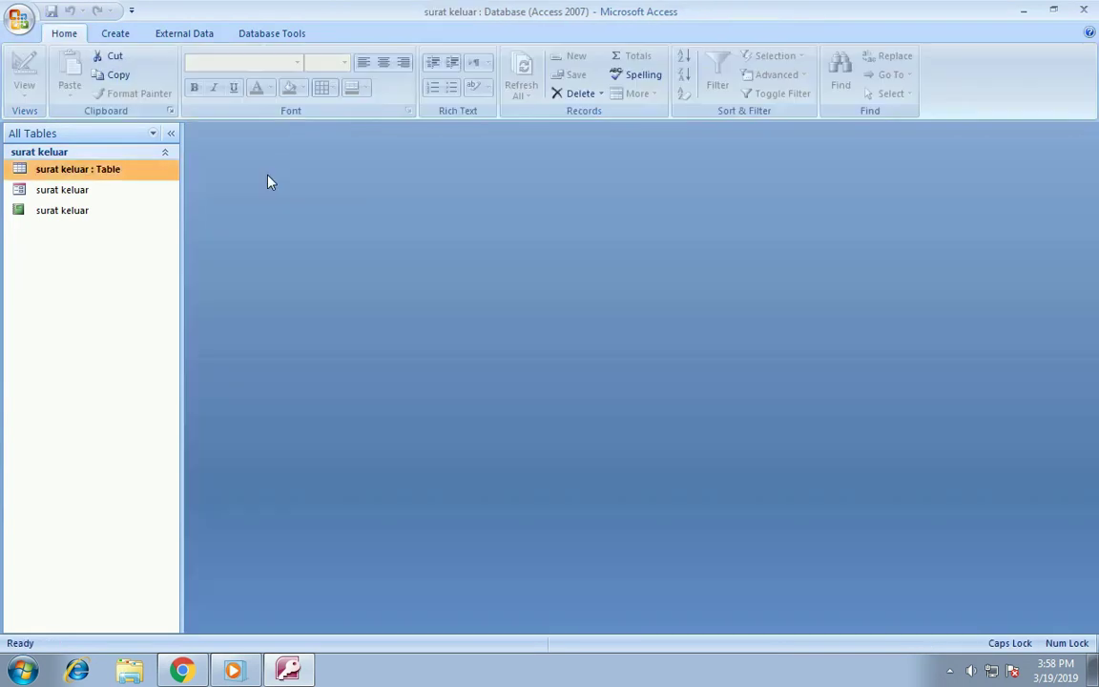
left_click(101, 211)
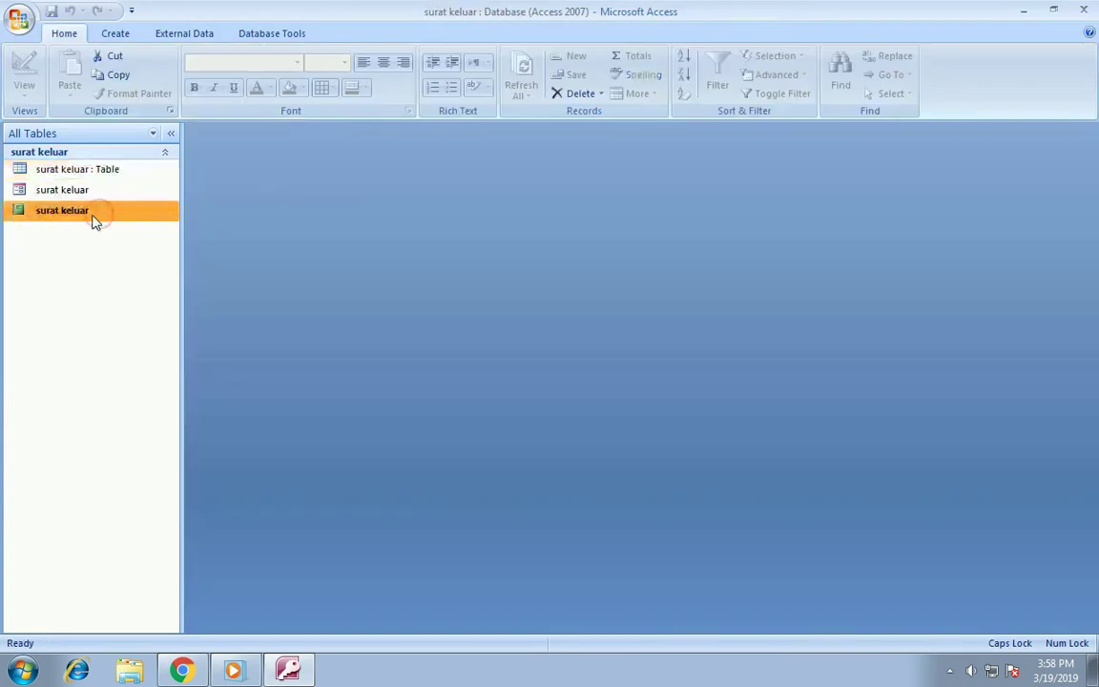
- Create a new switchboard with Switchboard Manager and open its Main Switchboard page for editing
left_click(197, 41)
left_click(266, 35)
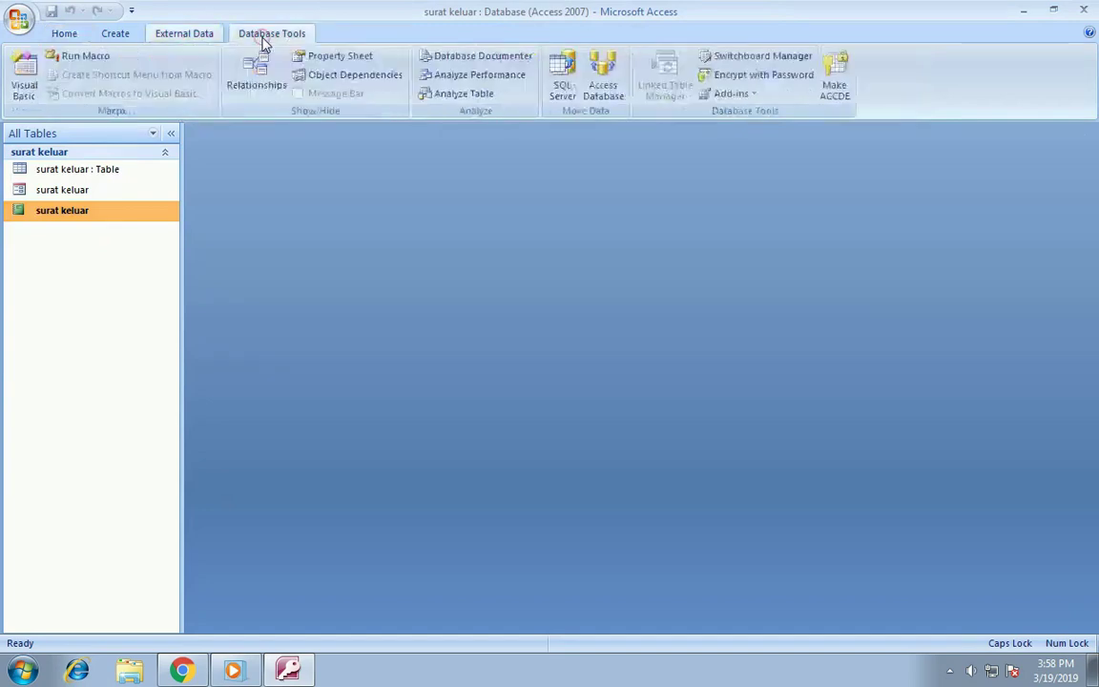
left_click(760, 59)
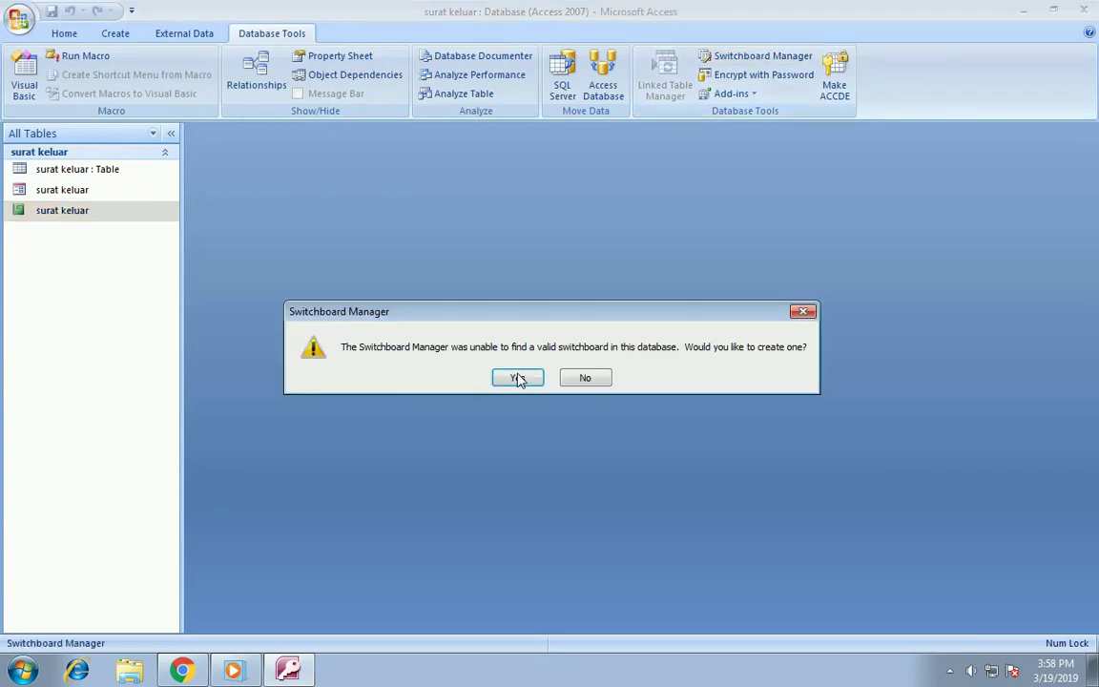
left_click(517, 378)
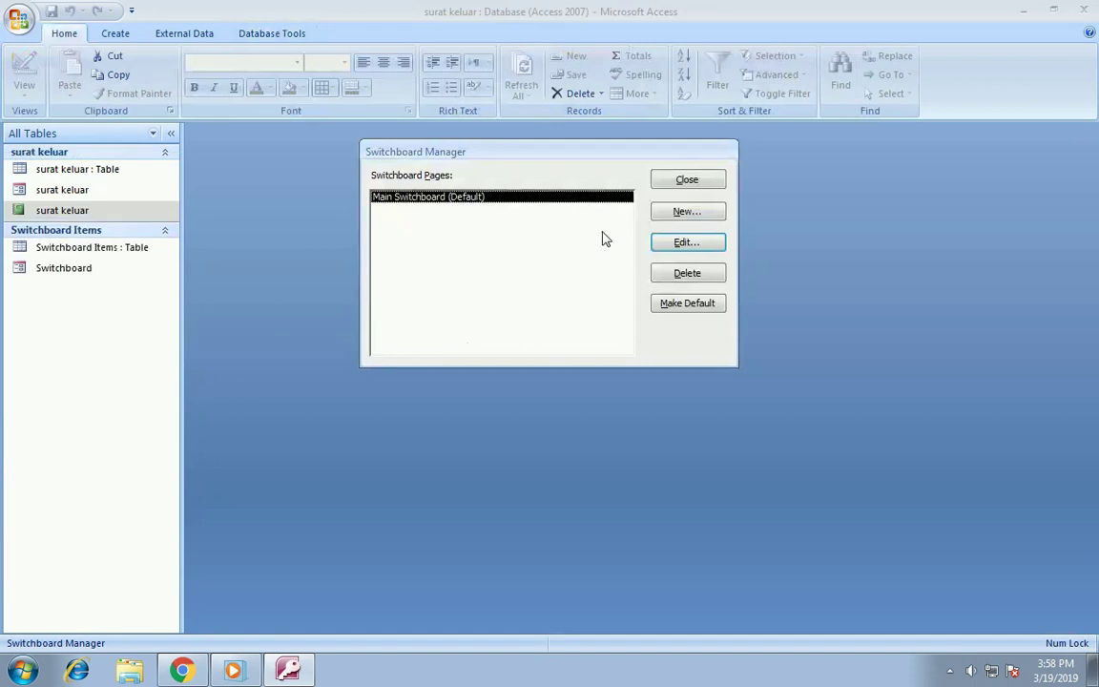
left_click(677, 246)
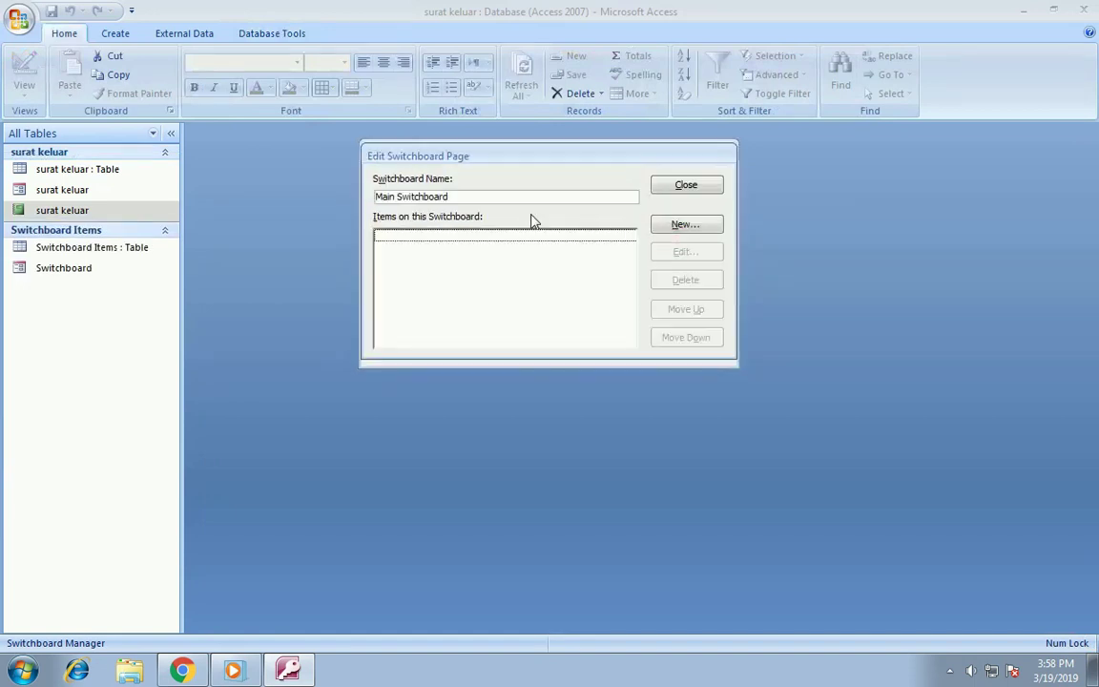
- Add a switchboard item FORMULIR that opens the surat keluar form in Add Mode
left_click(659, 226)
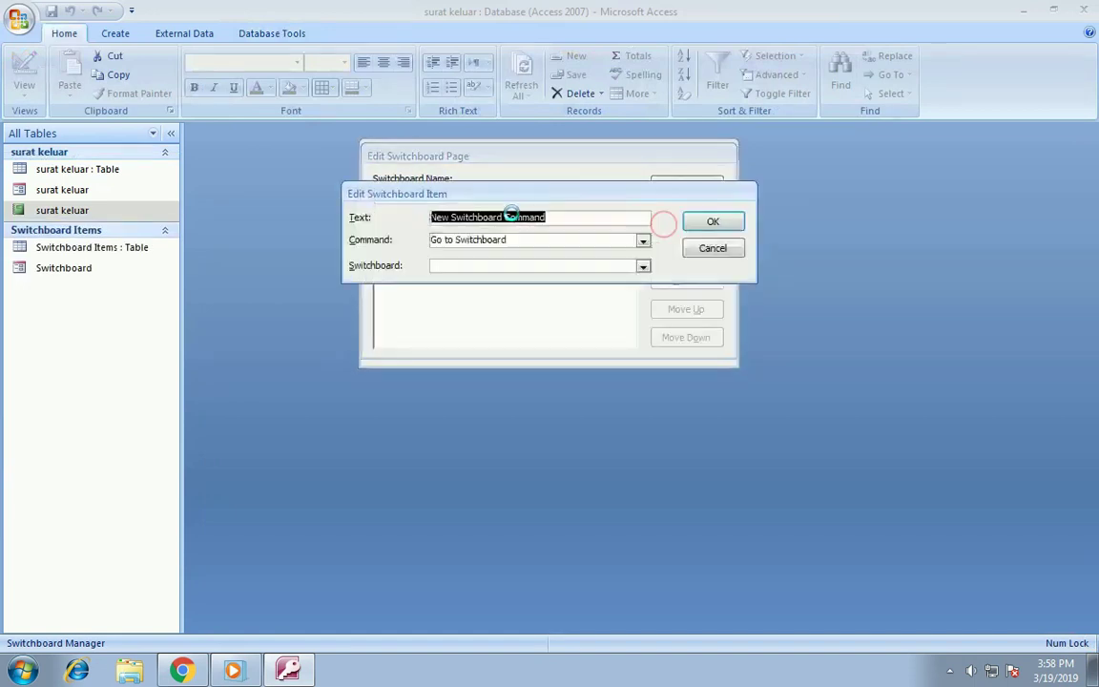
key("Caps_Lock")
type("FORMULIR")
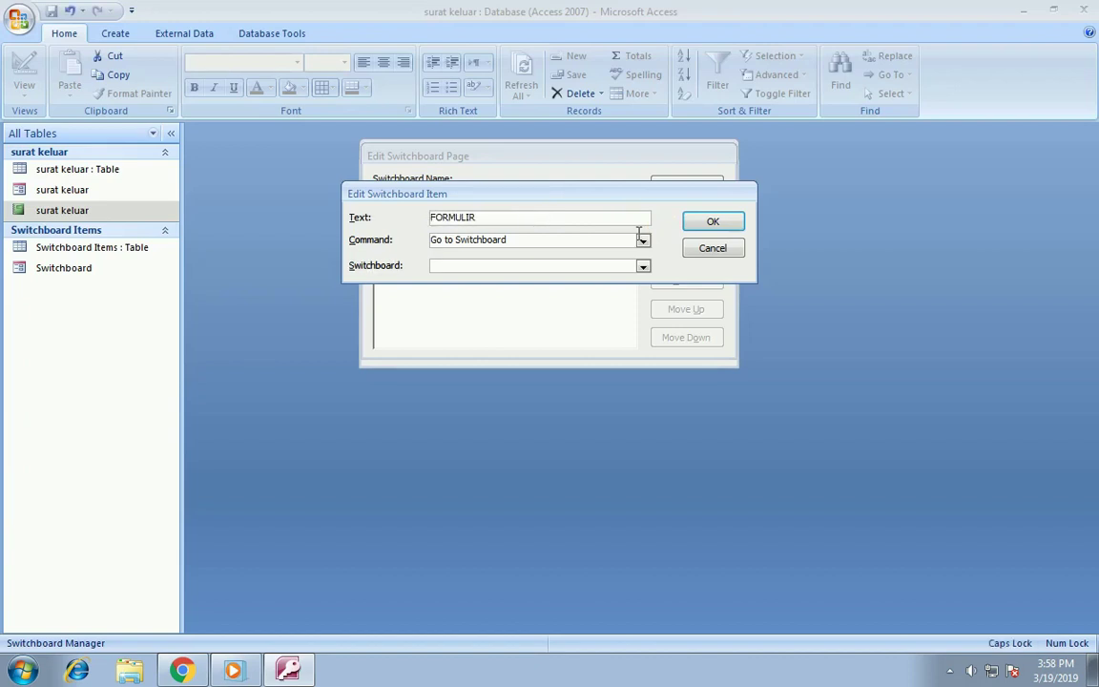
left_click(643, 240)
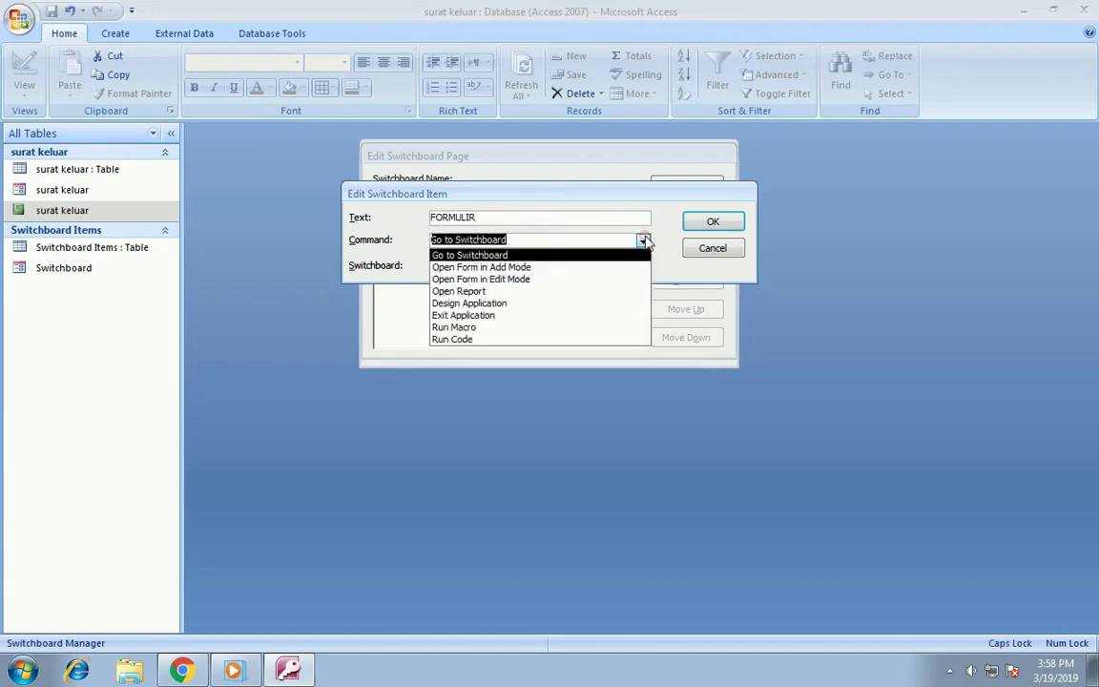
left_click(592, 268)
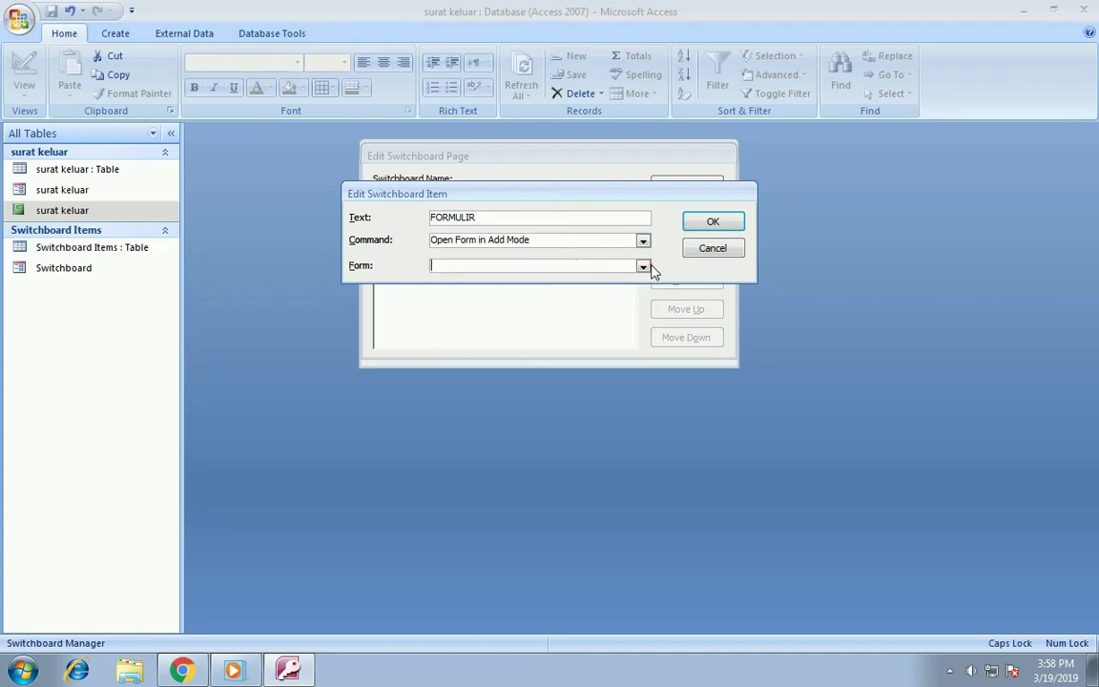
left_click(644, 268)
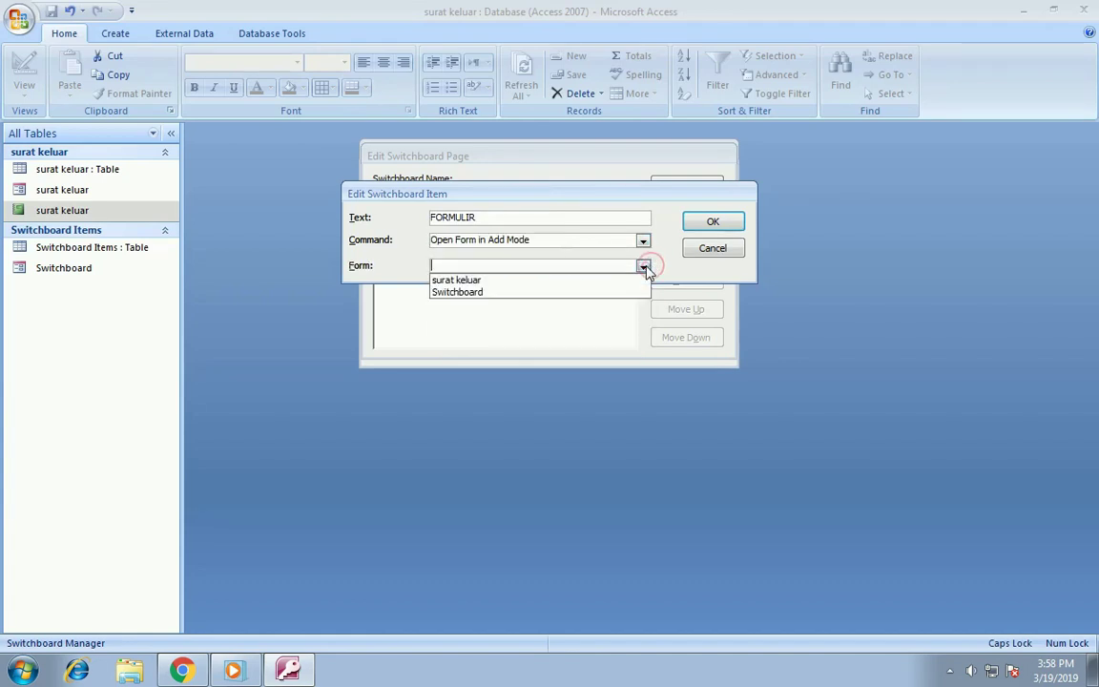
left_click(572, 281)
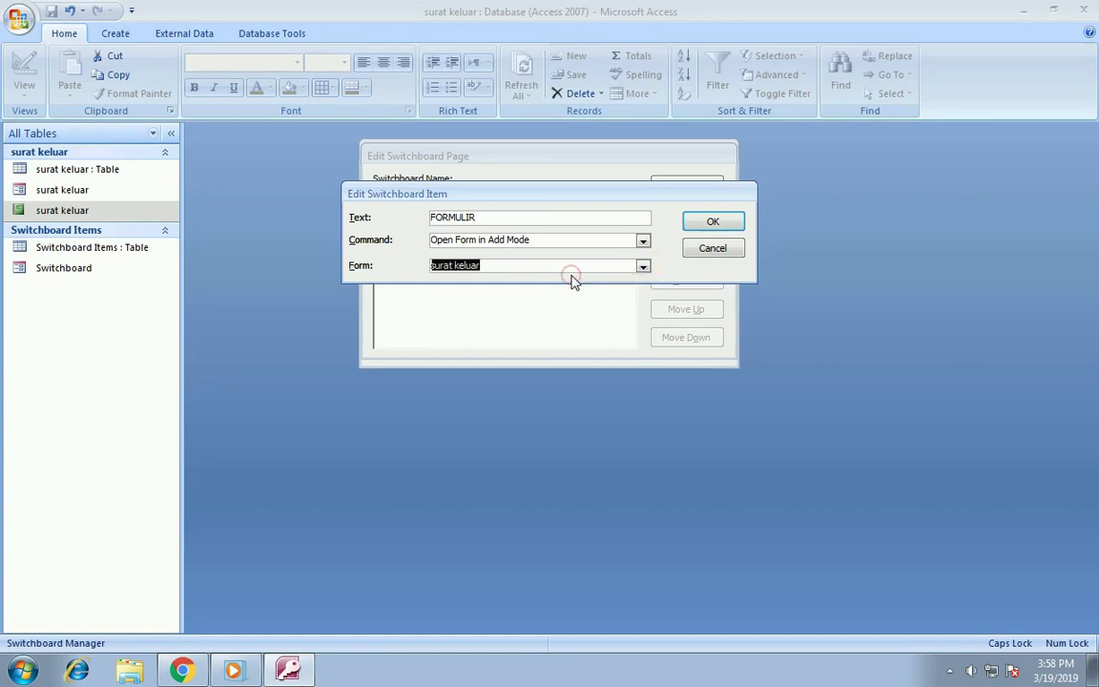
left_click(712, 222)
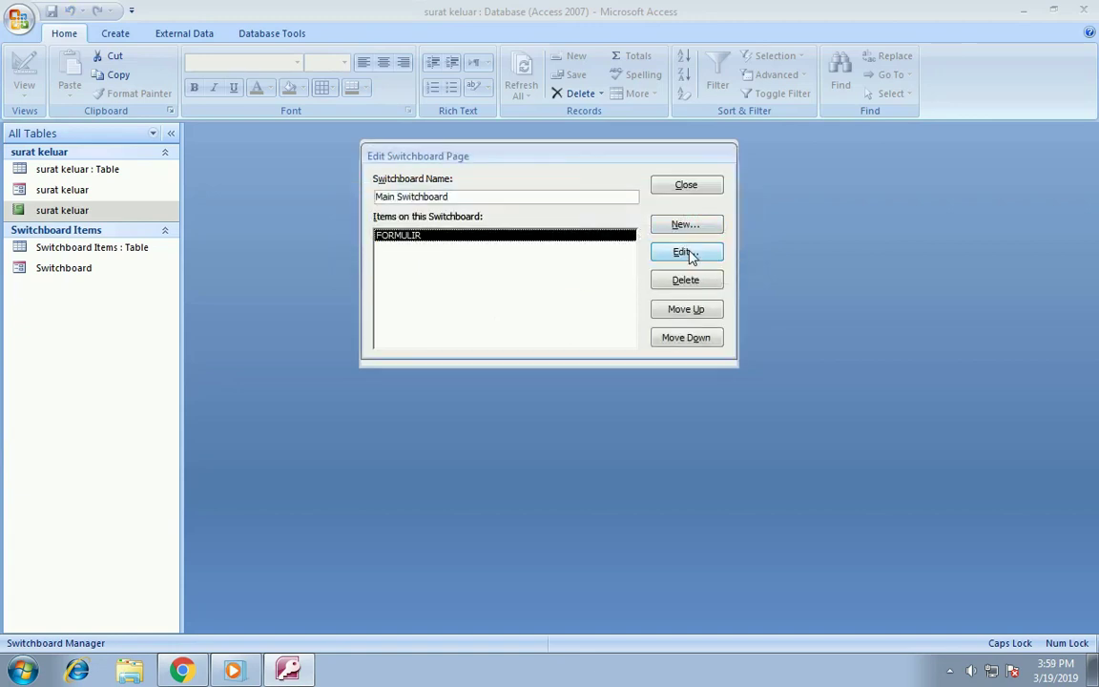
- Add a switchboard item LAPORAN that opens the surat keluar report
left_click(706, 225)
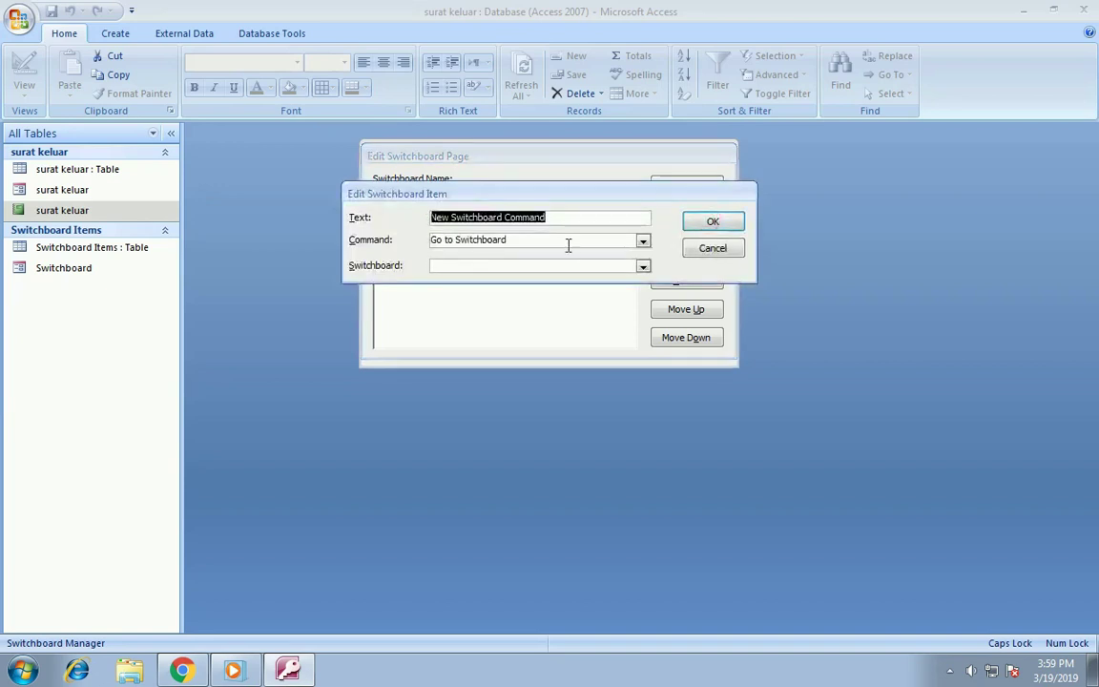
type("LAPORAN")
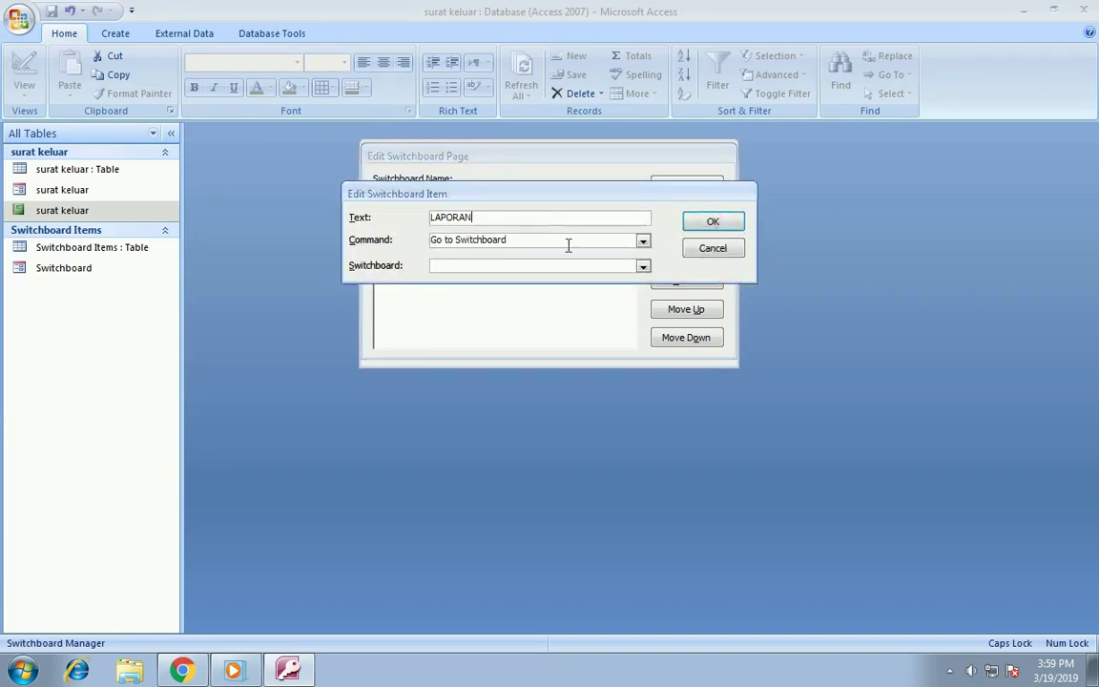
left_click(645, 244)
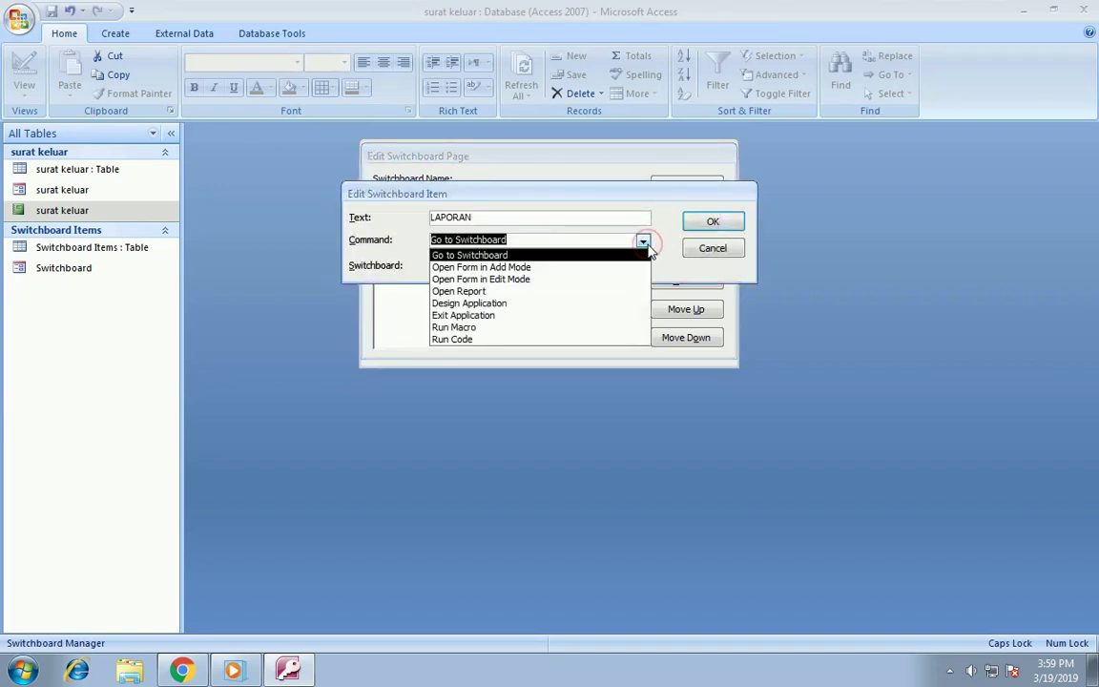
left_click(559, 291)
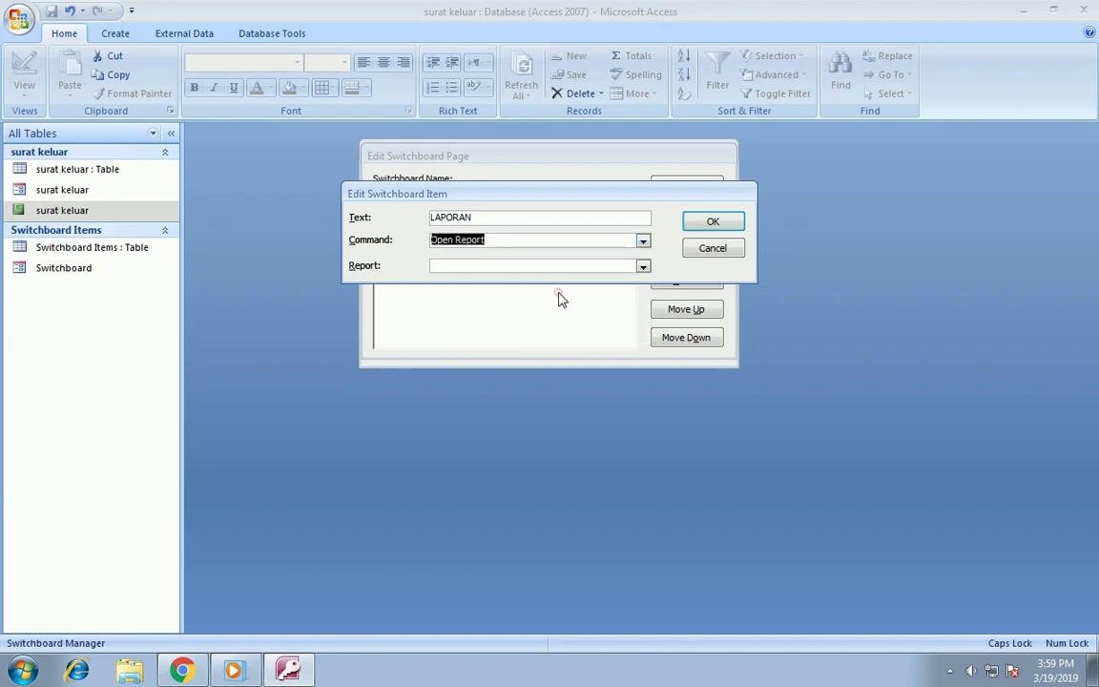
left_click(644, 268)
left_click(601, 281)
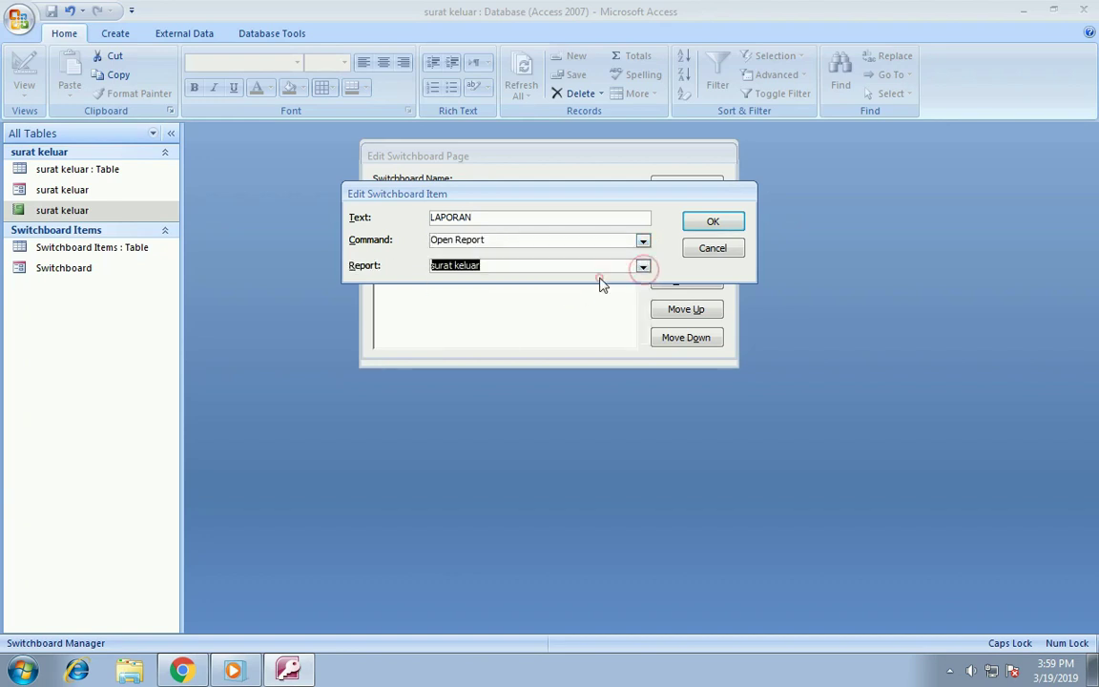
left_click(712, 222)
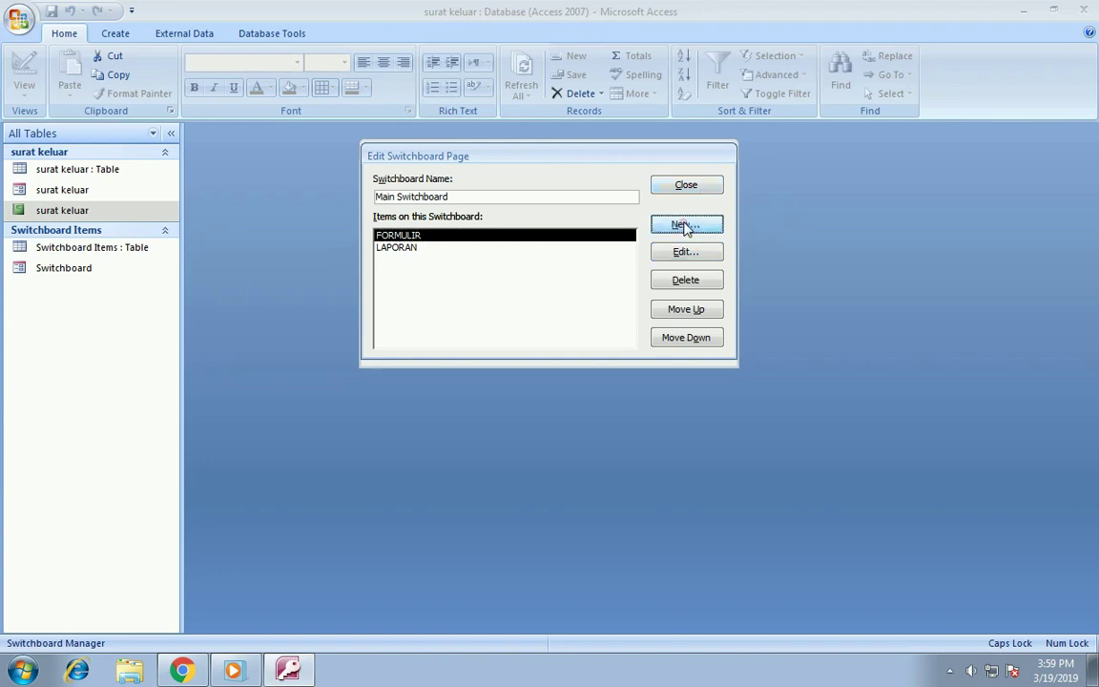
- Add a switchboard item KELUAR with the Exit Application command and close the Switchboard Manager
left_click(685, 227)
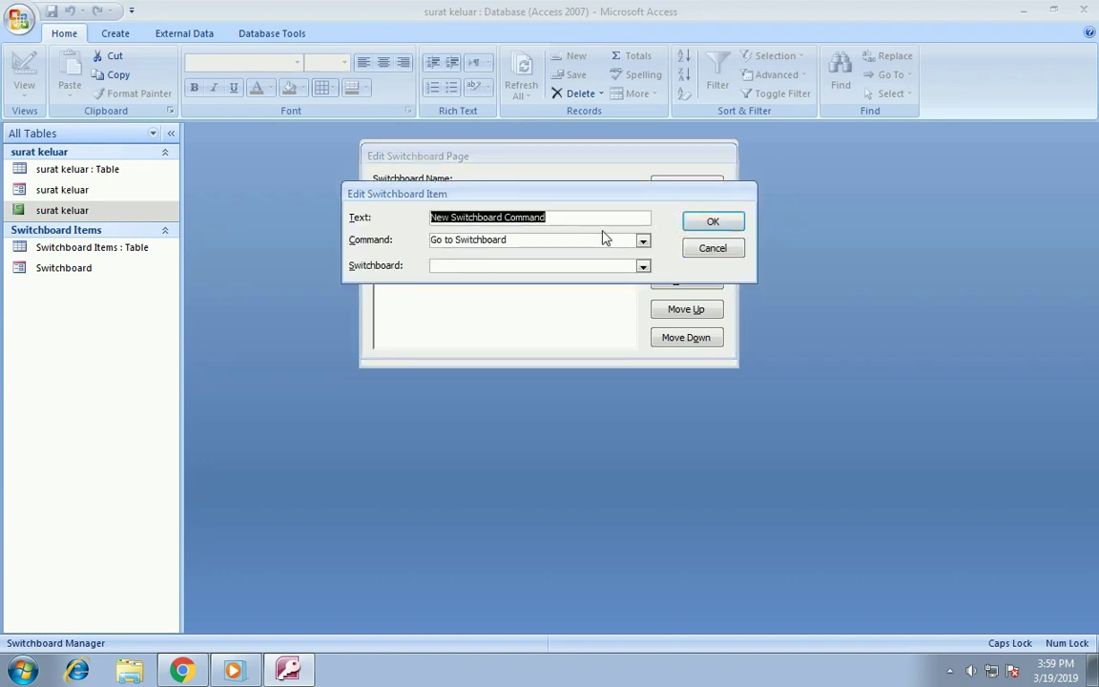
type("KELUAR")
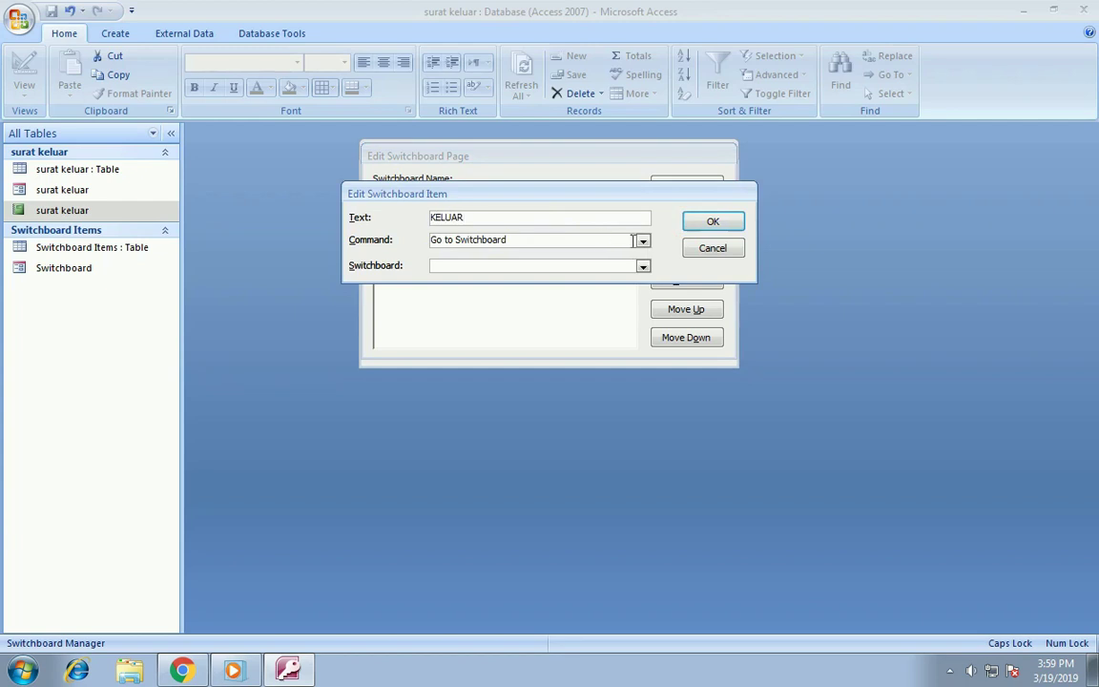
left_click(639, 240)
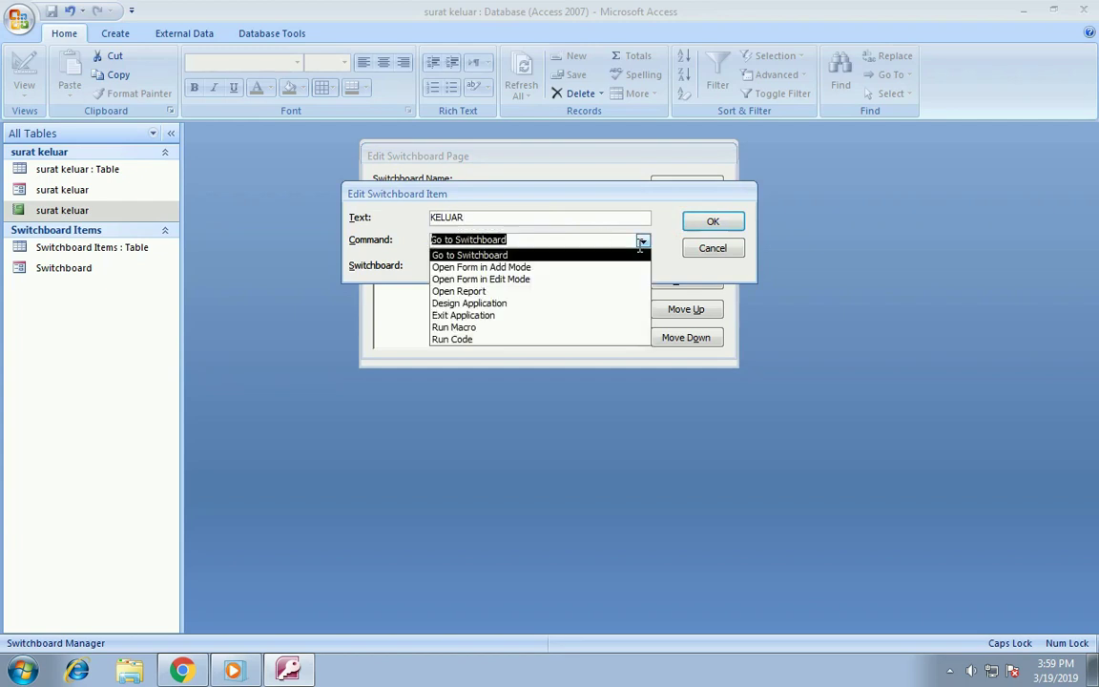
left_click(521, 316)
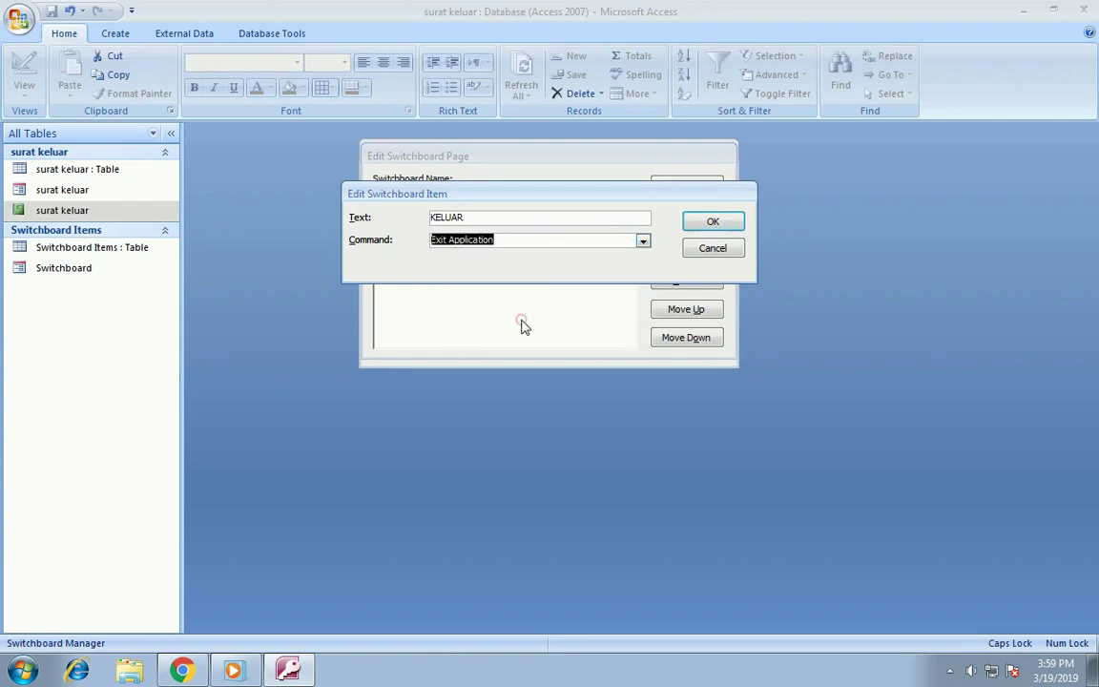
left_click(712, 223)
left_click(703, 187)
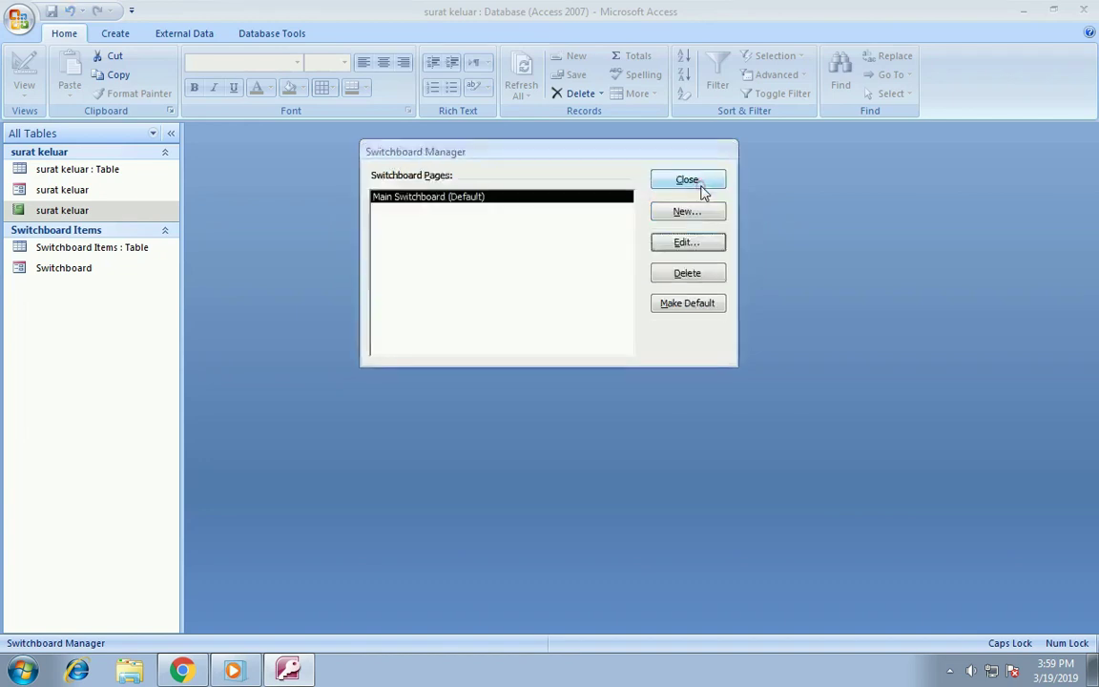
left_click(701, 185)
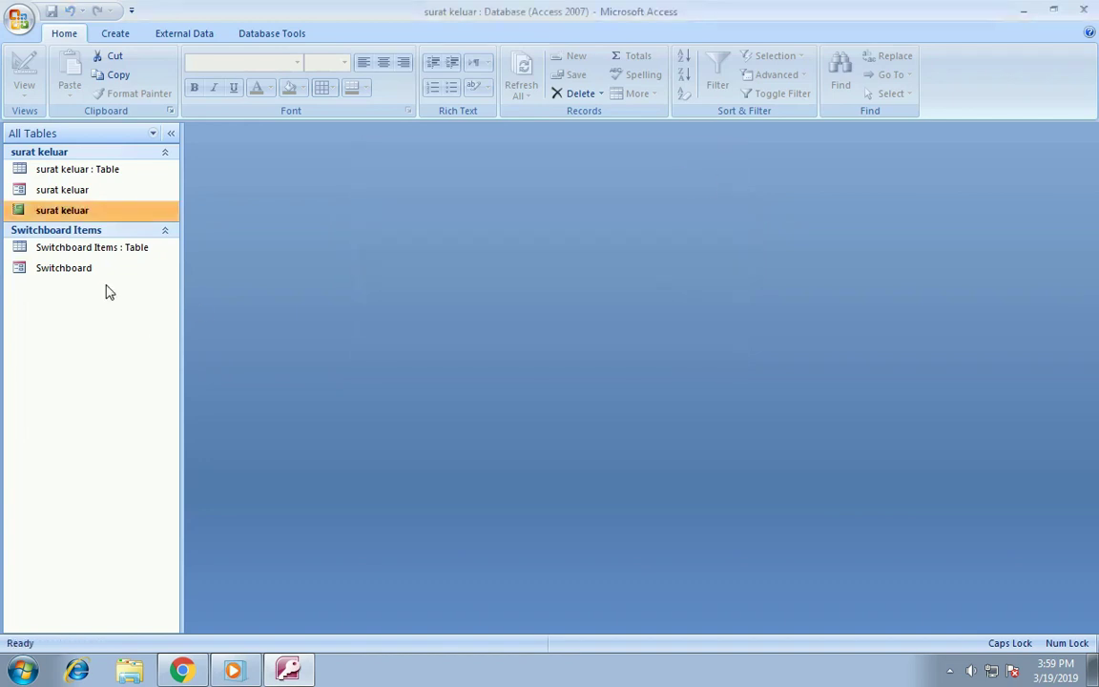
- Set the current database's application title to Aplikasi Surat Keluar in the Access options
left_click(101, 250)
left_click(19, 20)
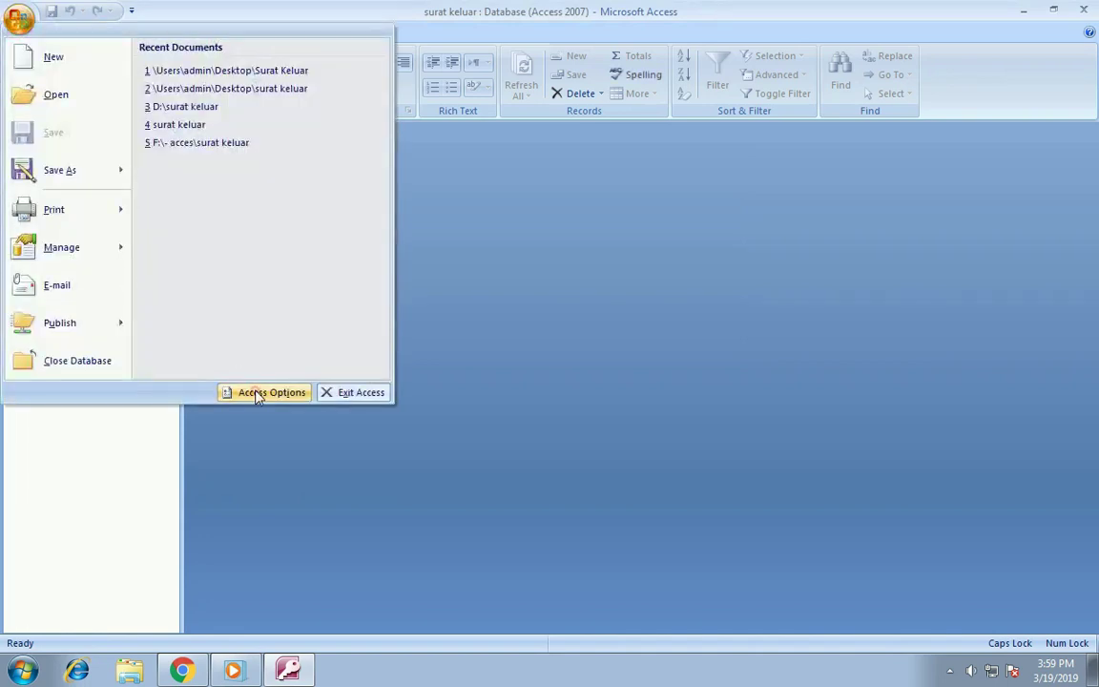
left_click(259, 393)
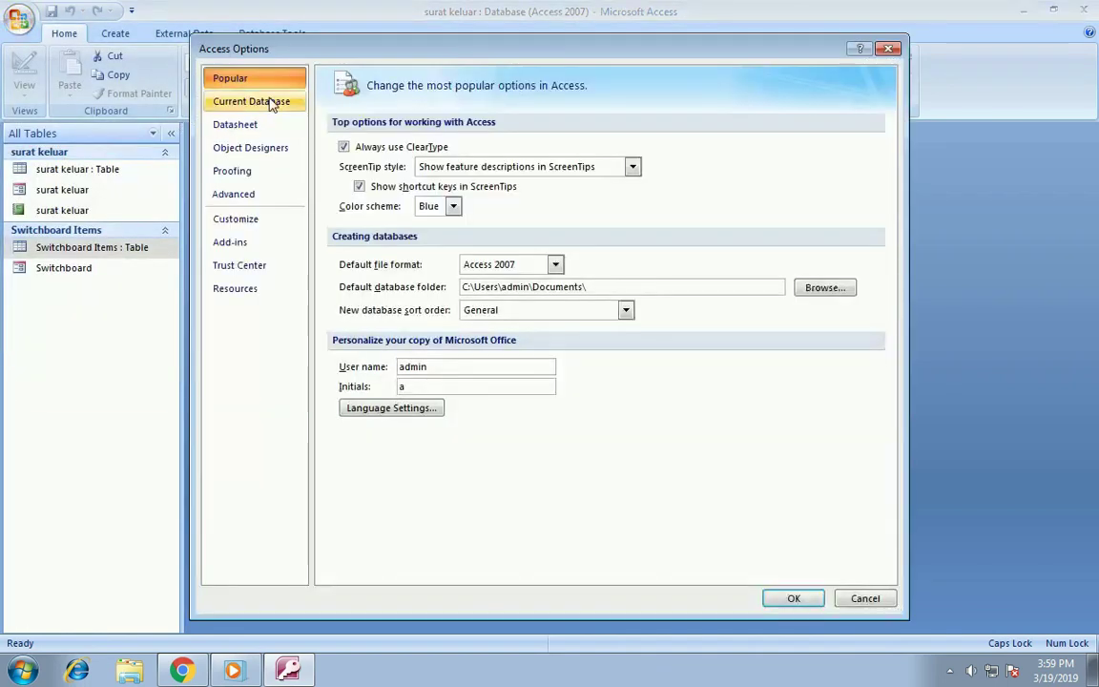
left_click(272, 101)
left_click(481, 146)
type("A")
key("Caps_Lock")
type("plikasi")
key("Caps_Lock")
type("Surat Ke")
key("Caps_Lock")
type("eluar")
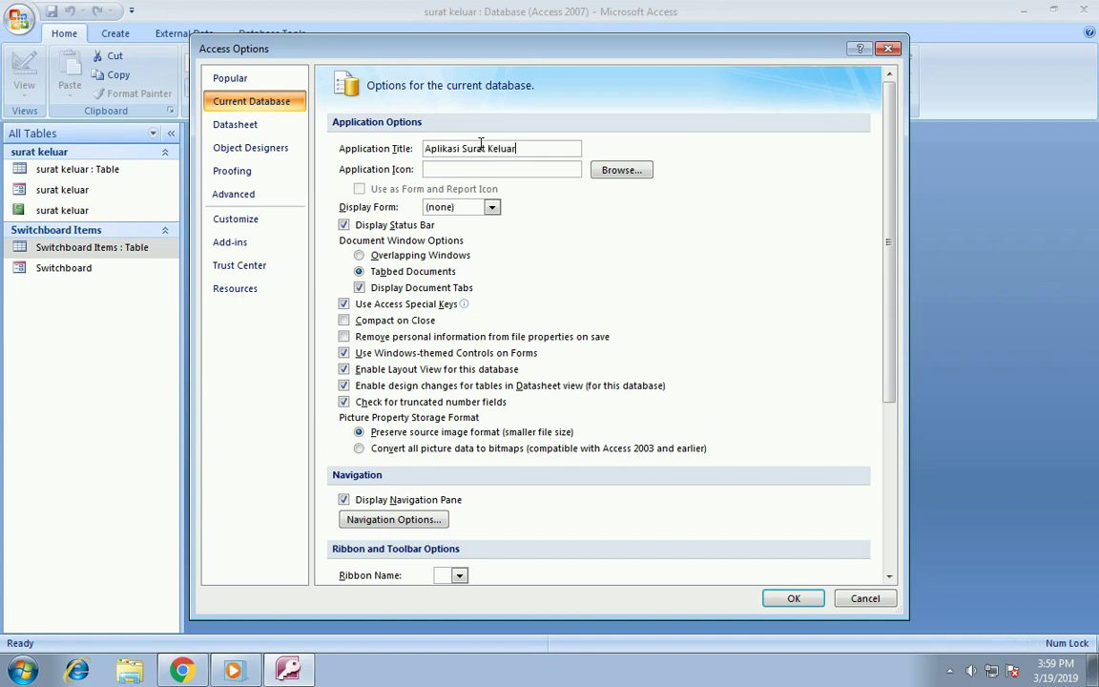
- Set Switchboard as the display form, disable the status bar, document tabs, Access special keys and navigation pane, and apply the options
left_click(343, 224)
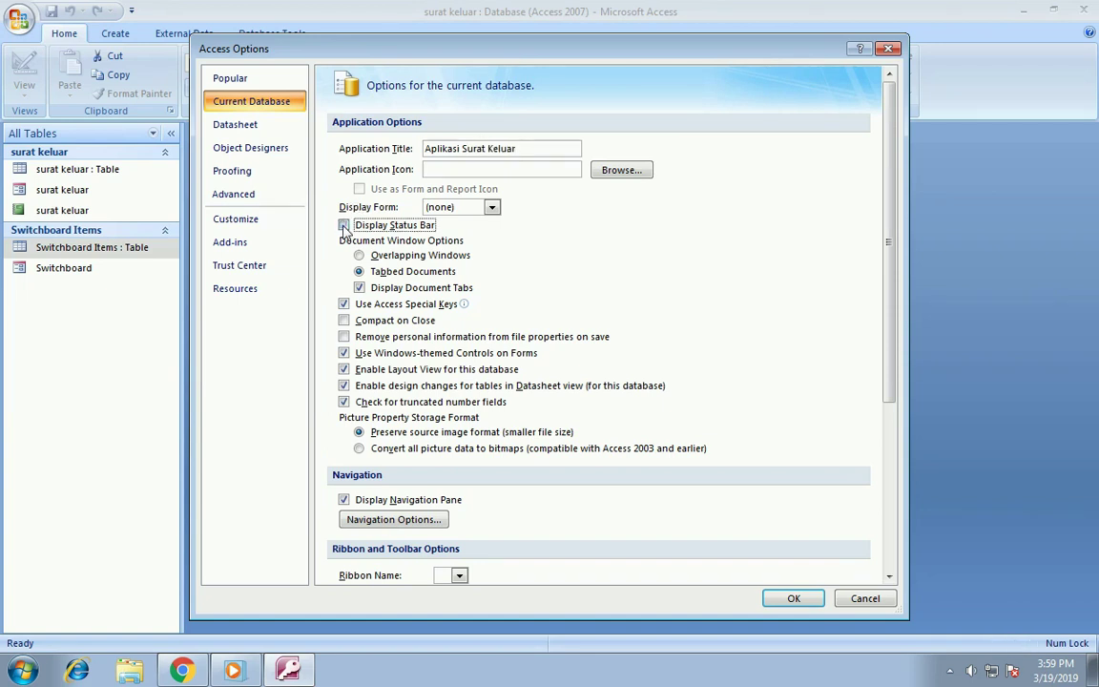
left_click(493, 208)
left_click(475, 254)
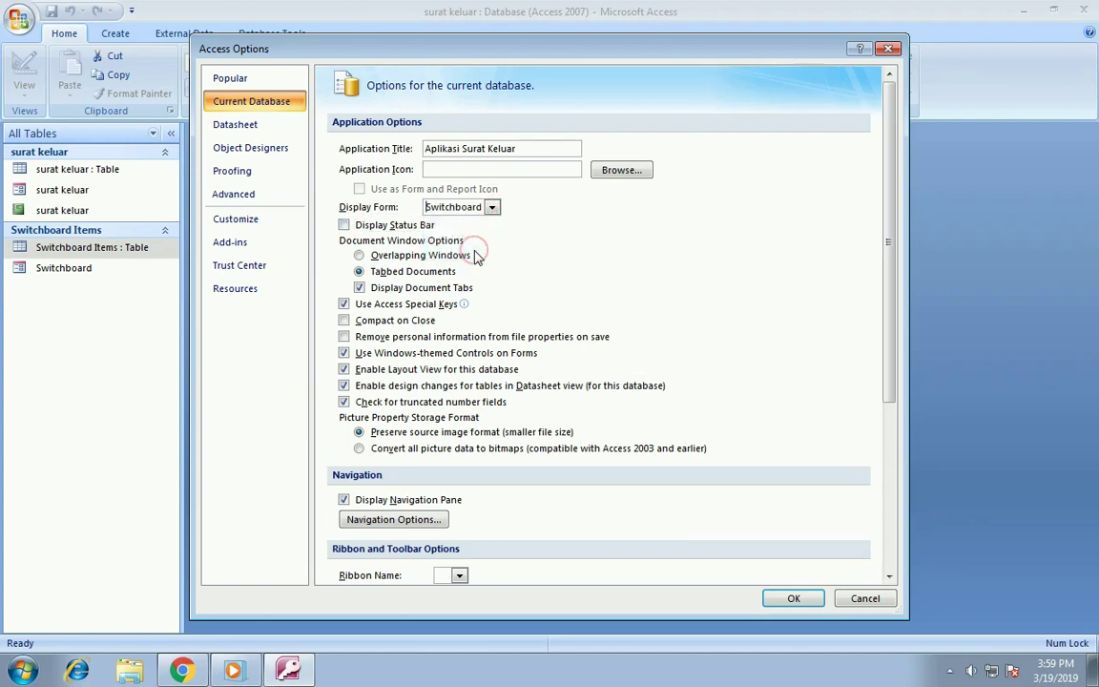
left_click(359, 287)
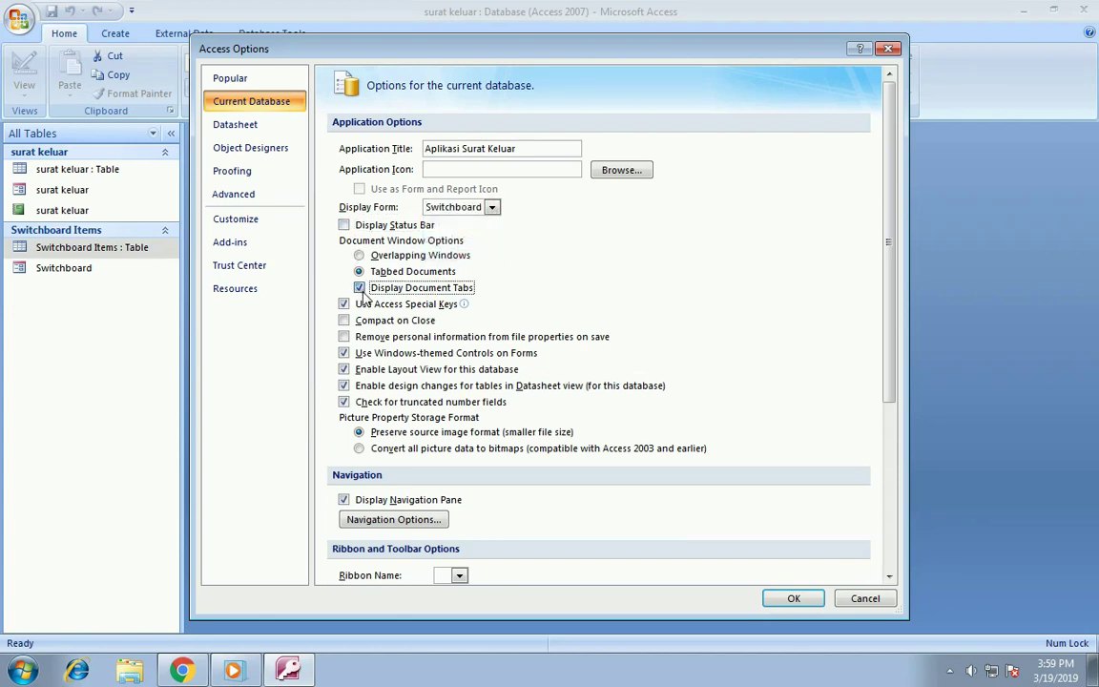
left_click(344, 305)
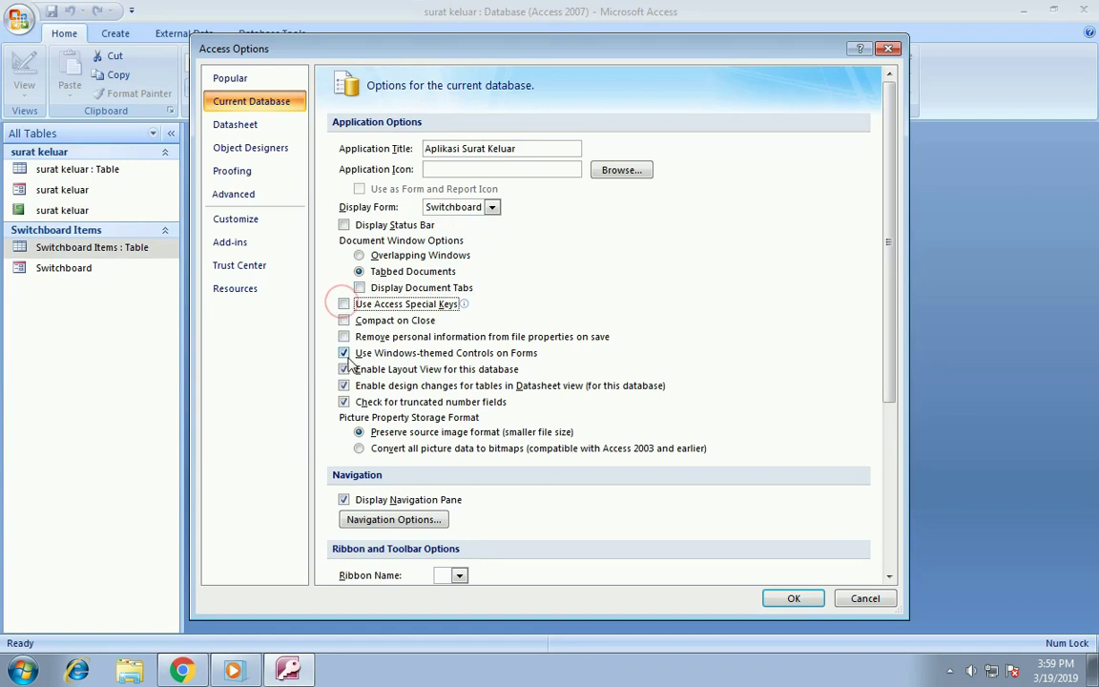
left_click(343, 500)
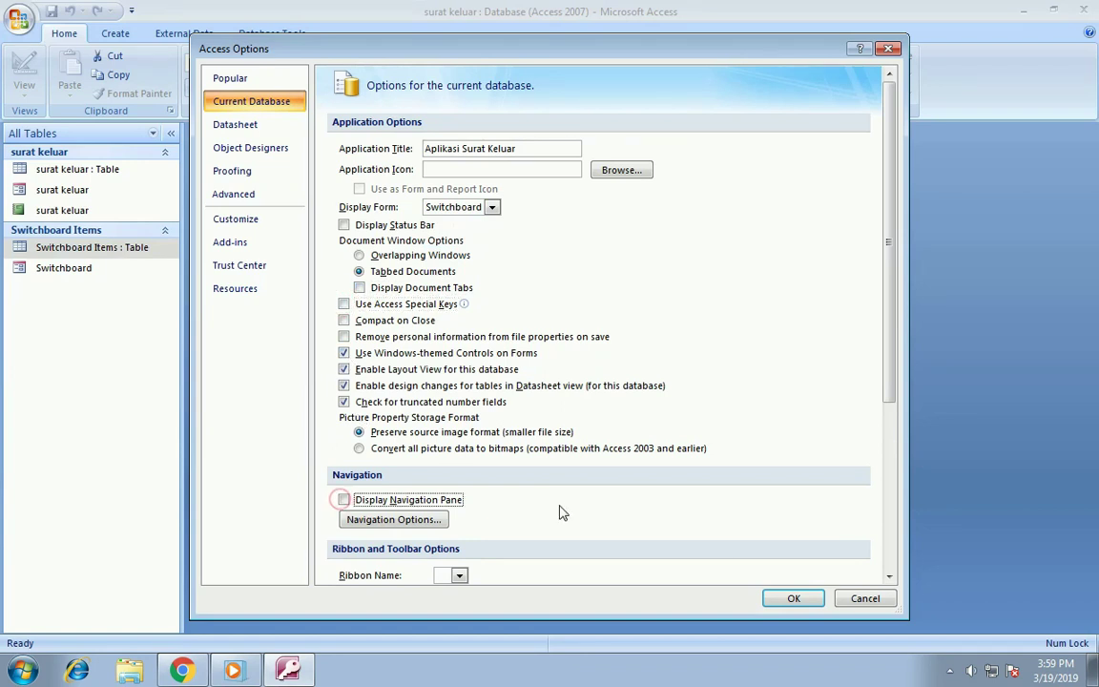
left_click(792, 599)
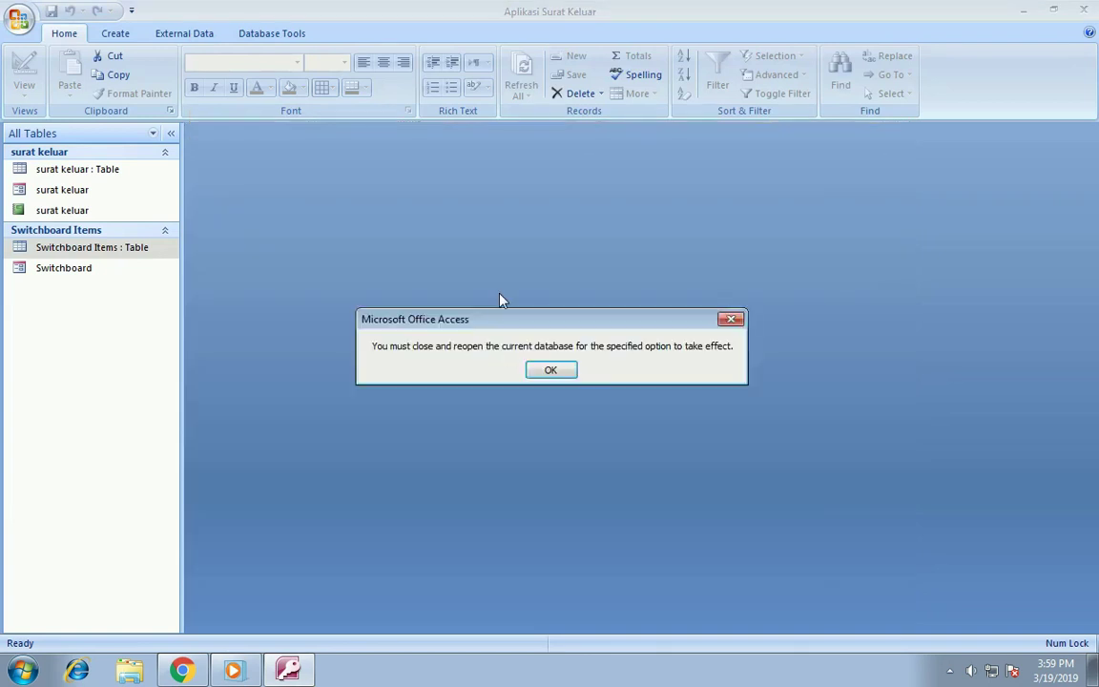
left_click(554, 372)
- Close the database and reopen the surat keluar file from the desktop
left_click(1084, 10)
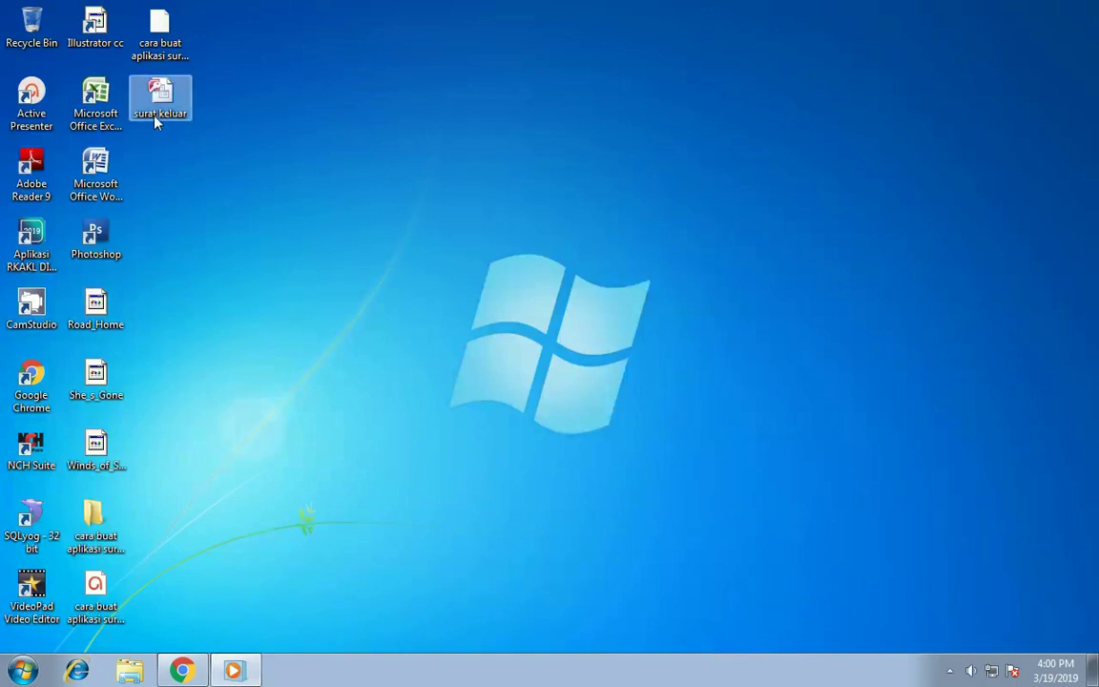
double_click(167, 112)
- Switch to Windows Media Player and play the track She_s_Gone
left_click(233, 670)
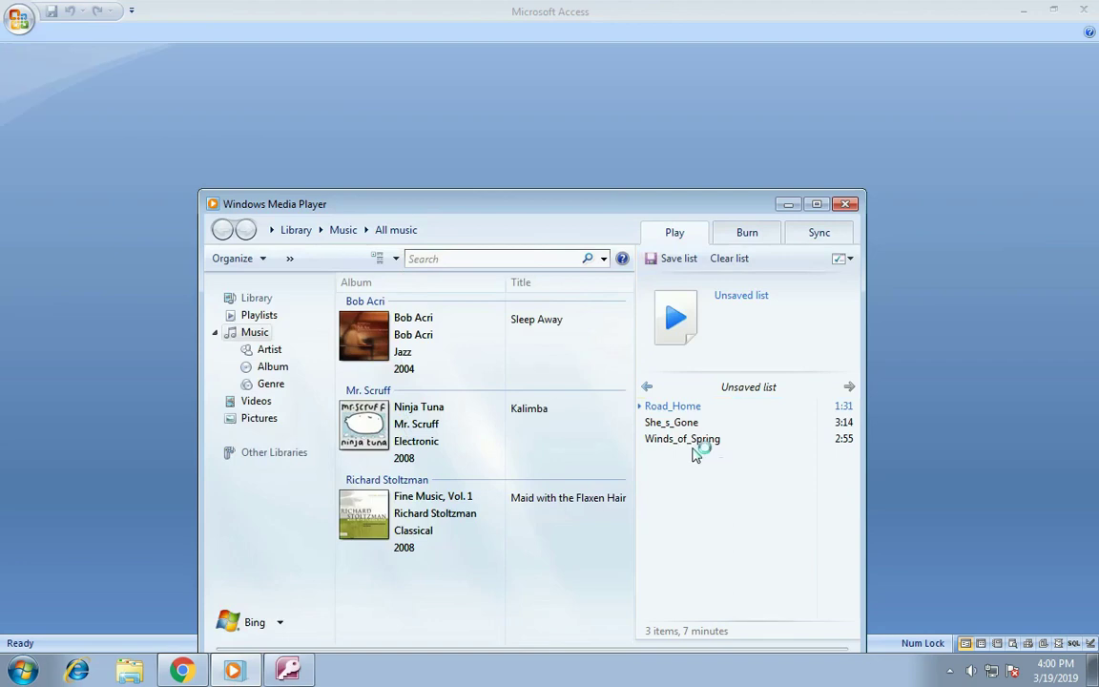
double_click(673, 421)
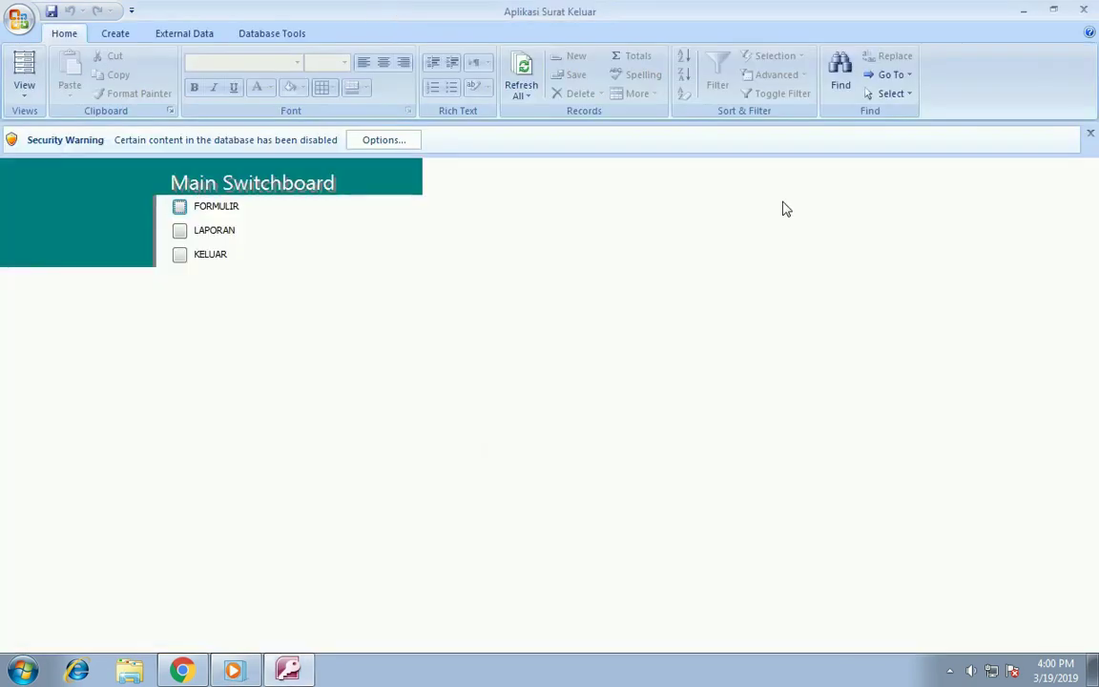
- Enable the blocked VBA macro content of the reopened database for this session
left_click(405, 141)
left_click(453, 384)
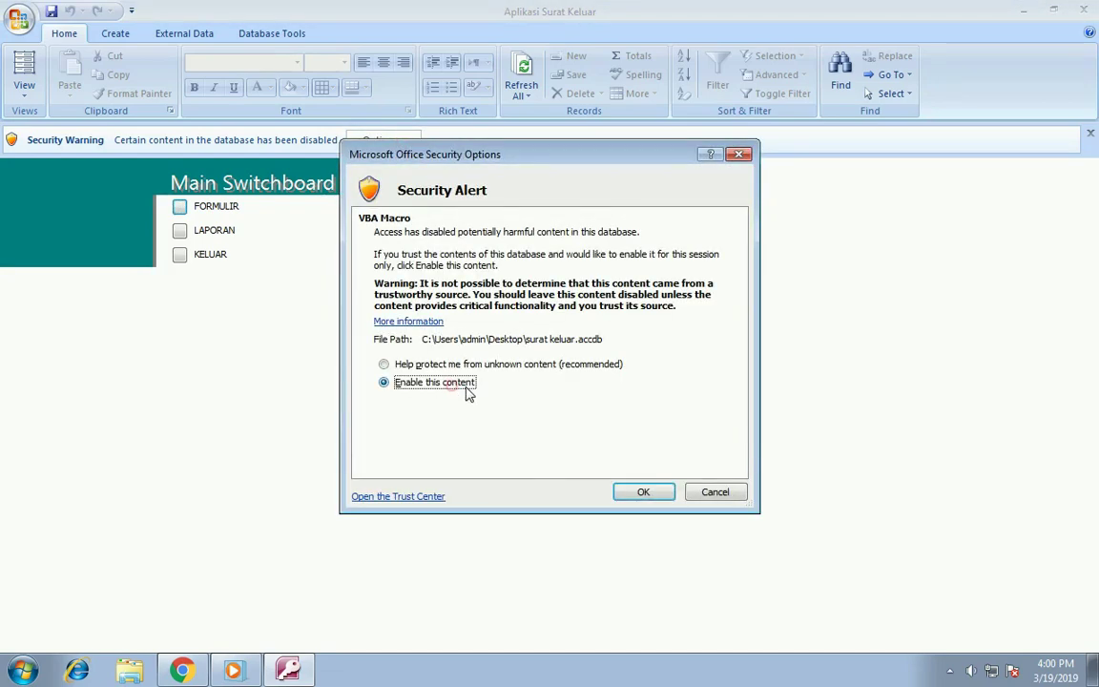
left_click(641, 491)
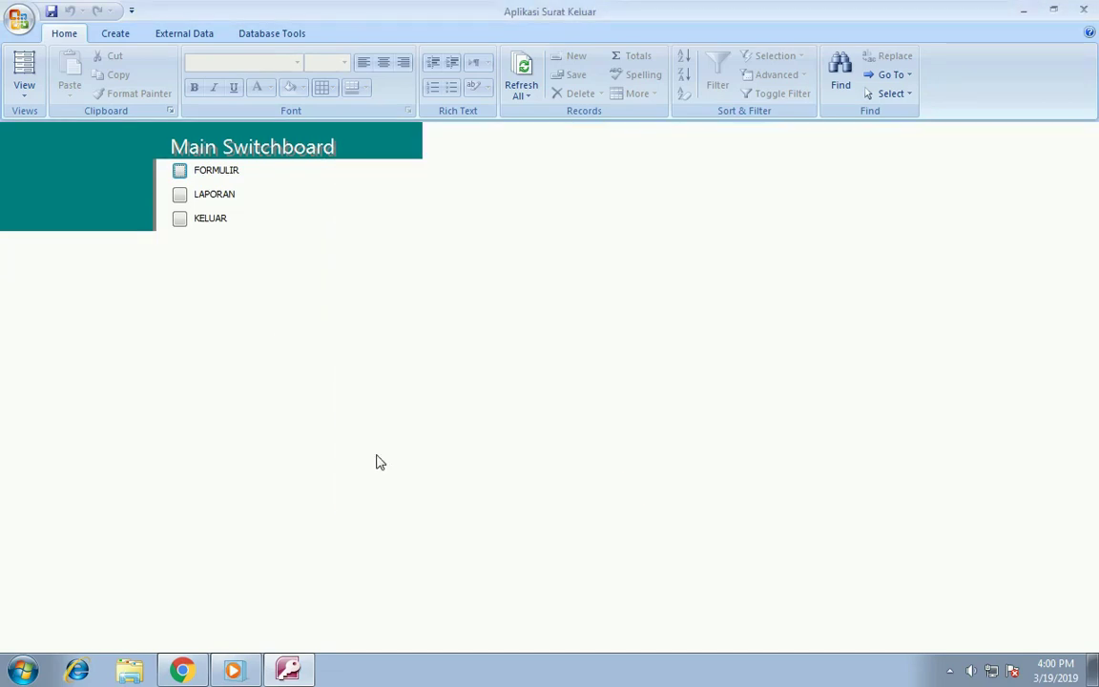
- Open FORMULIR from the switchboard and enter Perusahaan X as Kepada and 45/KU/24.4/2019 as Nomor Surat
left_click(180, 170)
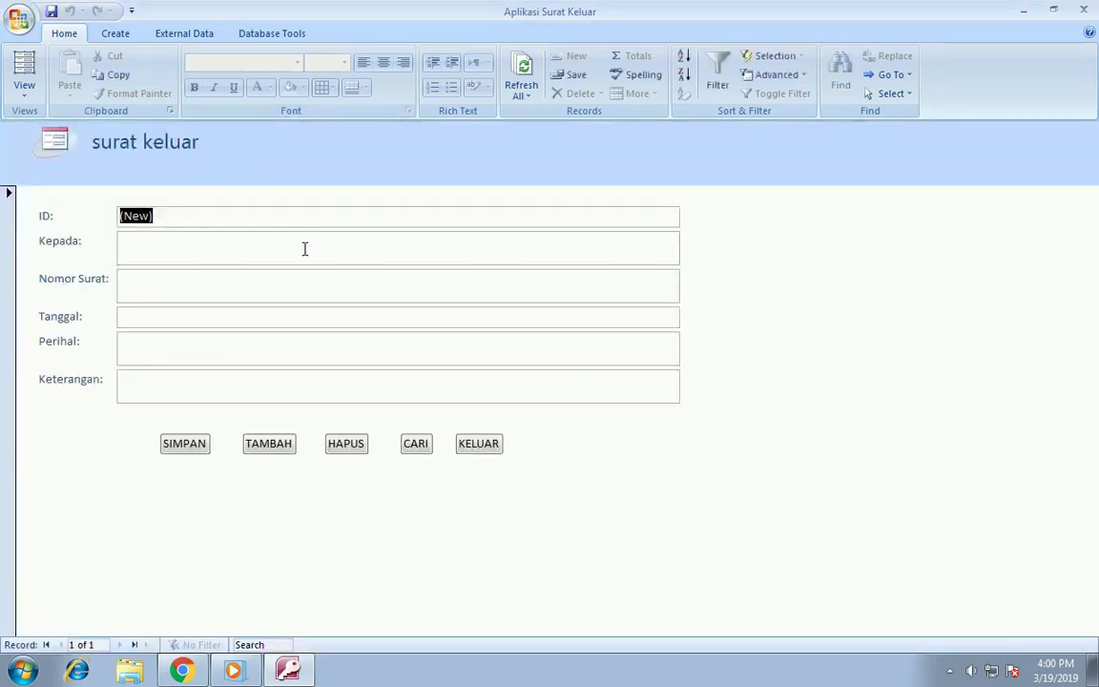
left_click(304, 249)
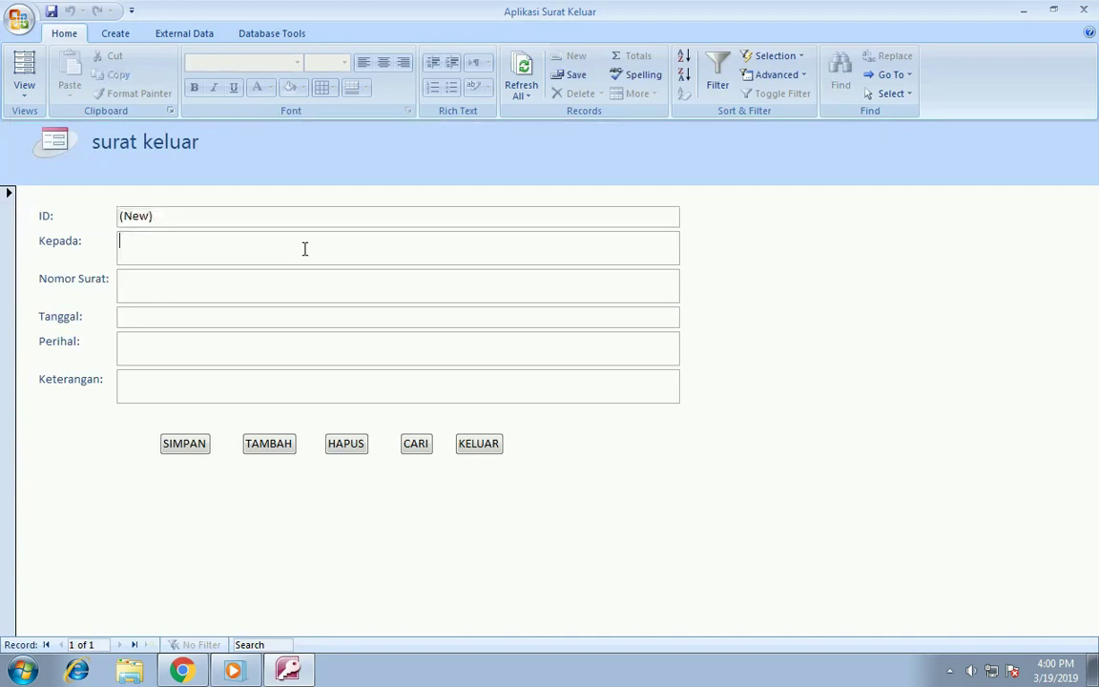
type("Perusahaan X")
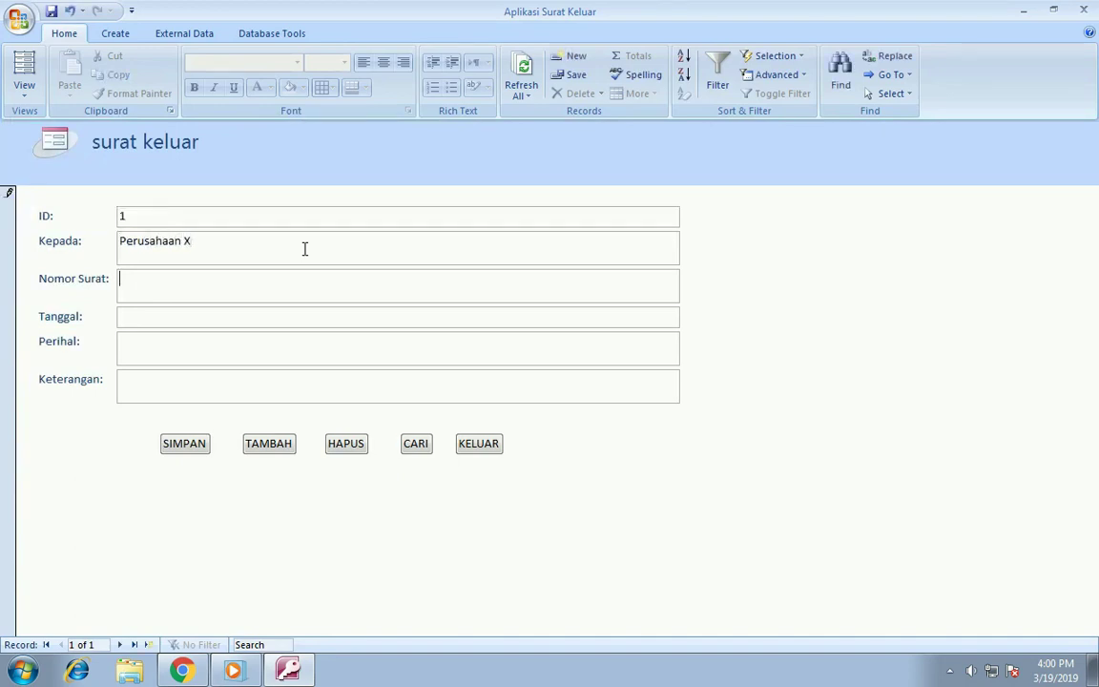
type("45/KU/24.4/2019")
key("Tab")
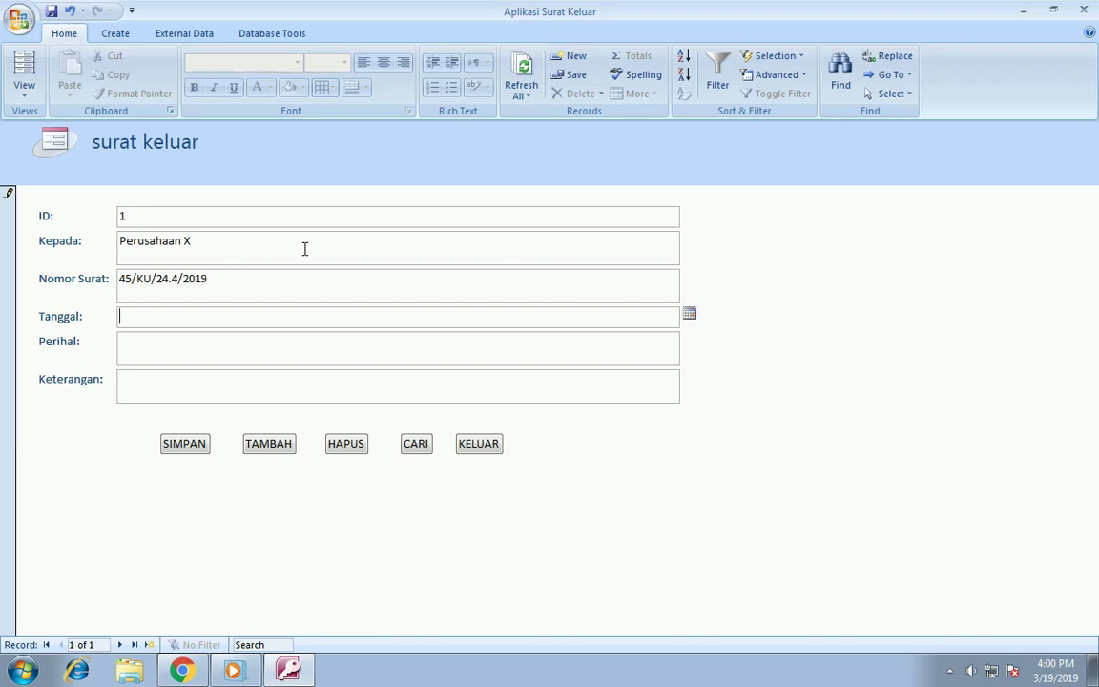
- Set Tanggal to 3/13/2019, Perihal to Kerjasama and Keterangan to "-", and save the record with SIMPAN
left_click(690, 316)
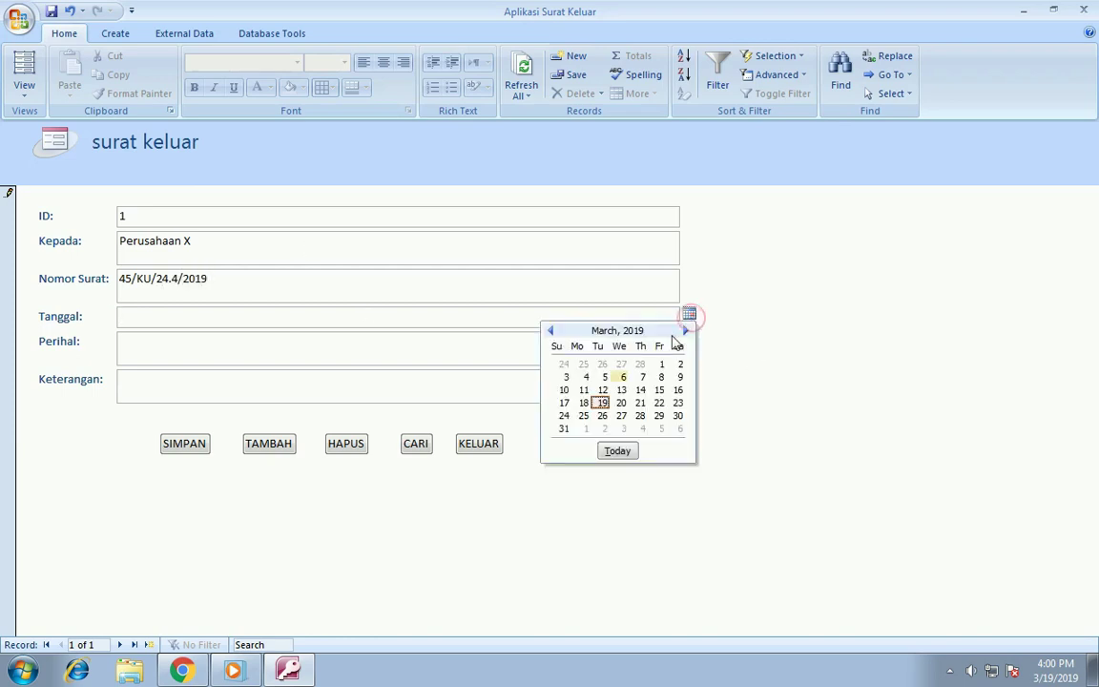
left_click(622, 390)
left_click(206, 346)
type("Kerjasaman")
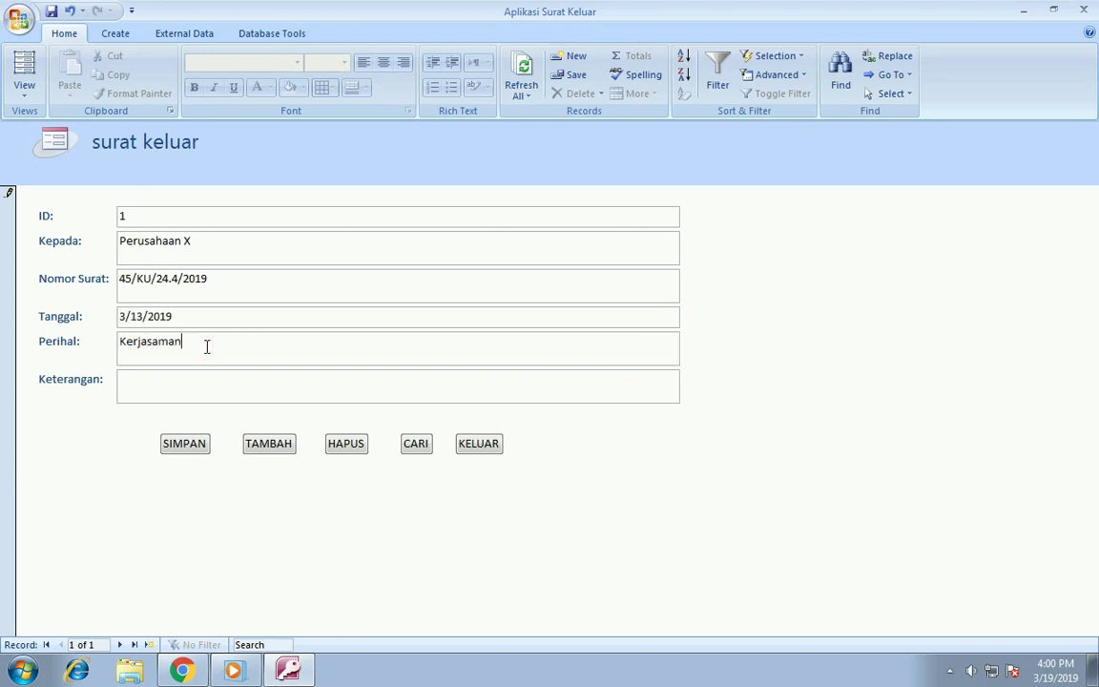
type("-")
left_click(192, 447)
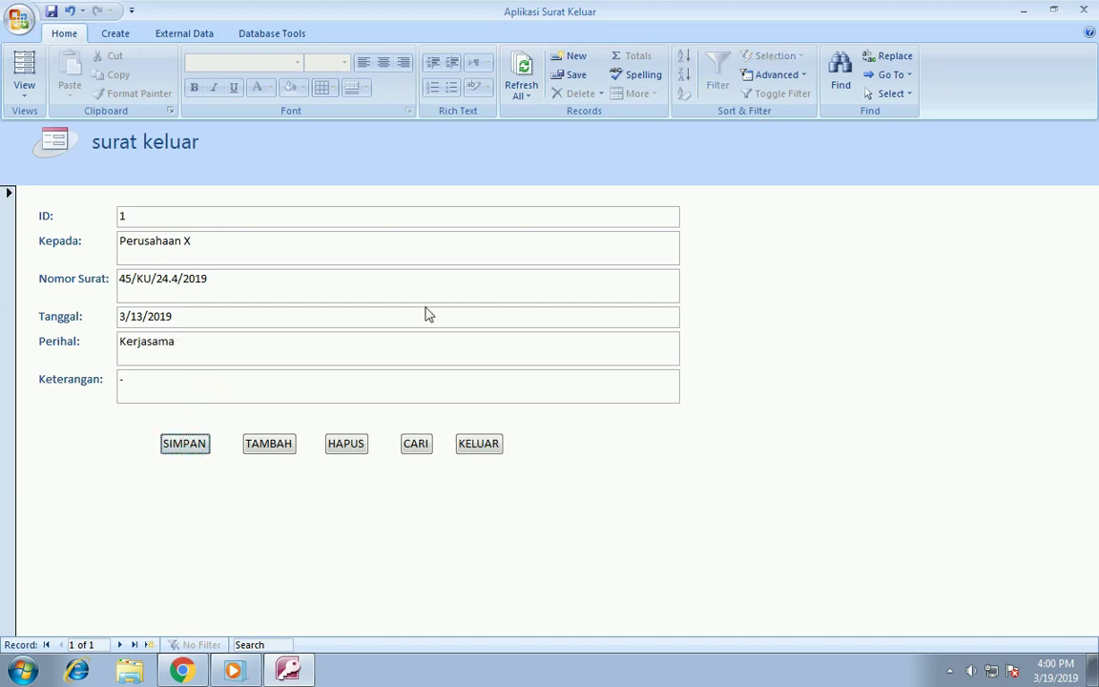
- Add another record with Perusahaan Y as Kepada and 5455/KU.43/2019 as Nomor Surat
left_click(269, 444)
left_click(191, 242)
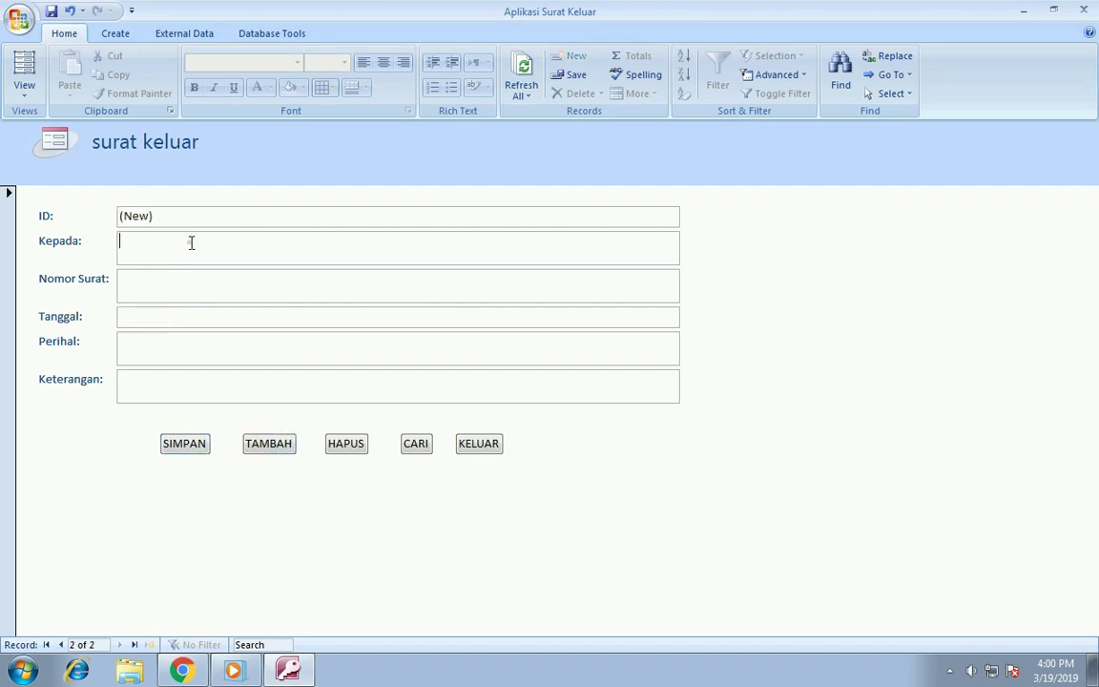
type("Perusahaa")
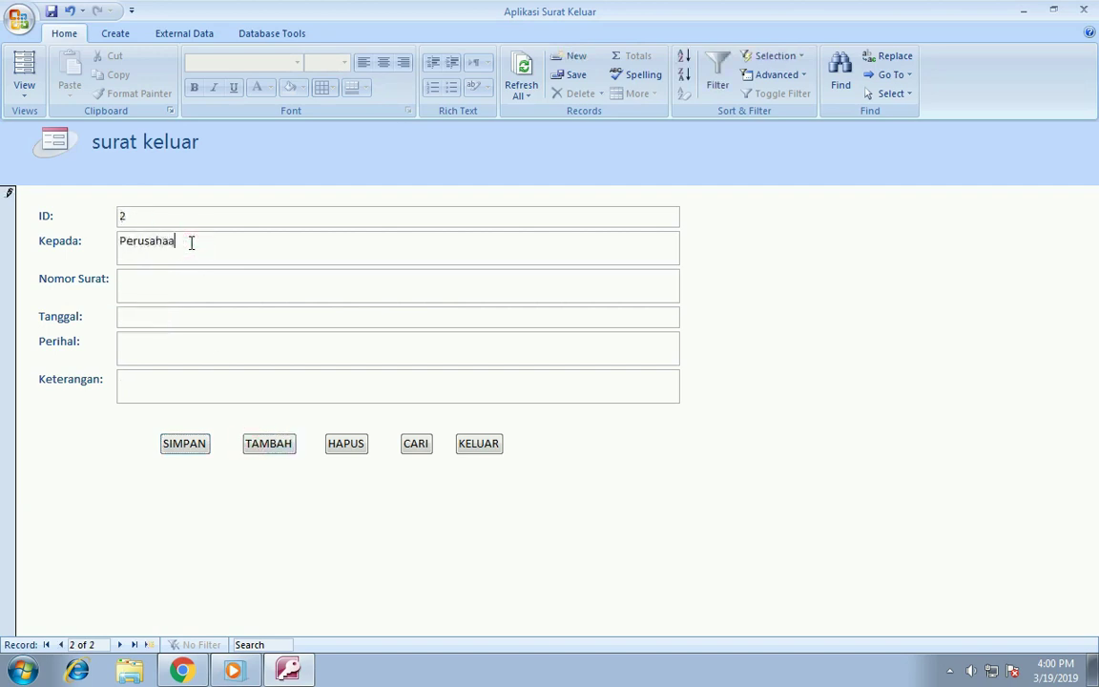
type("n Y")
left_click(226, 293)
key("Tab")
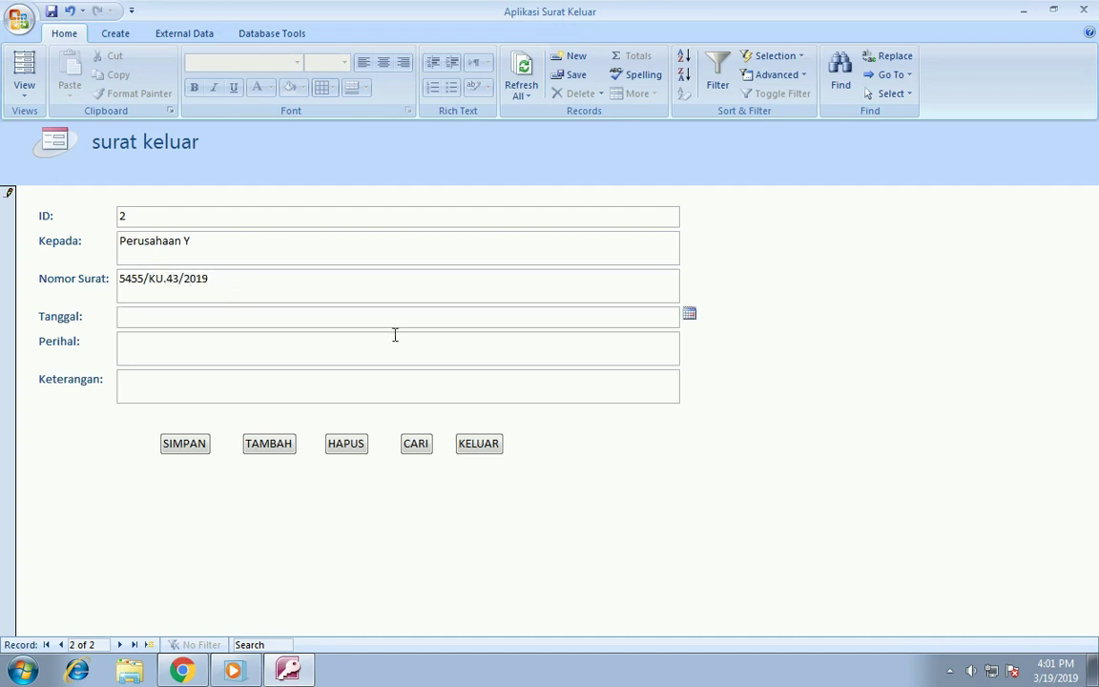
- Set Tanggal to 3/23/2019, Perihal to "Penempatan mahasiswa di perusahaan" and Keterangan to "-", save the record and exit the form
left_click(689, 314)
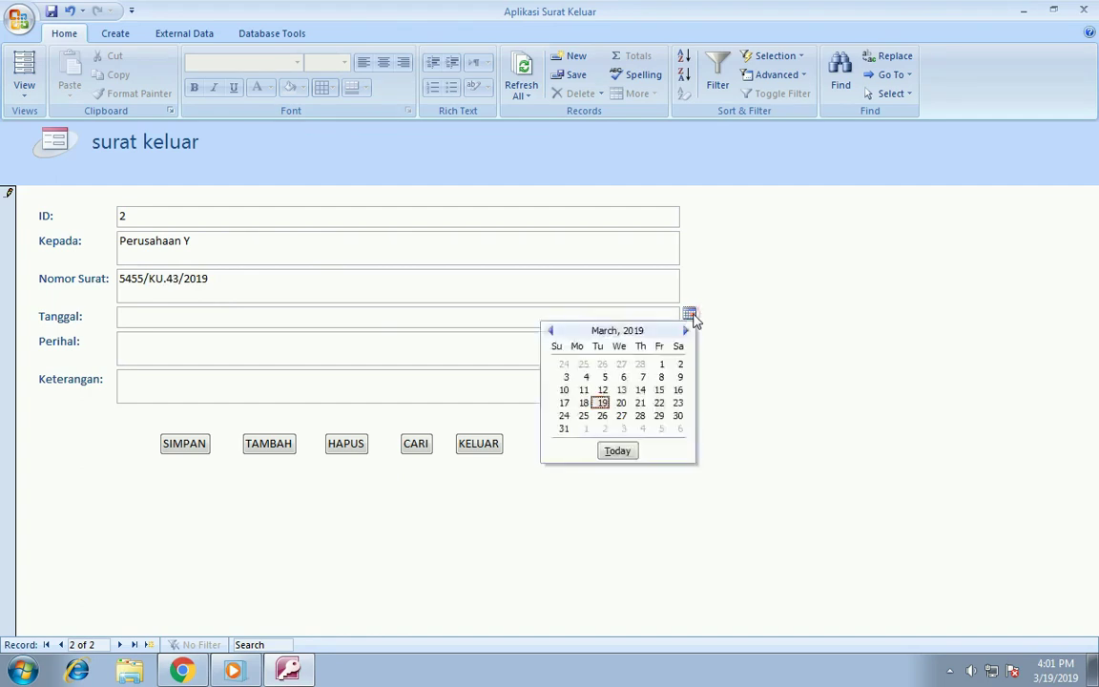
left_click(675, 405)
left_click(256, 348)
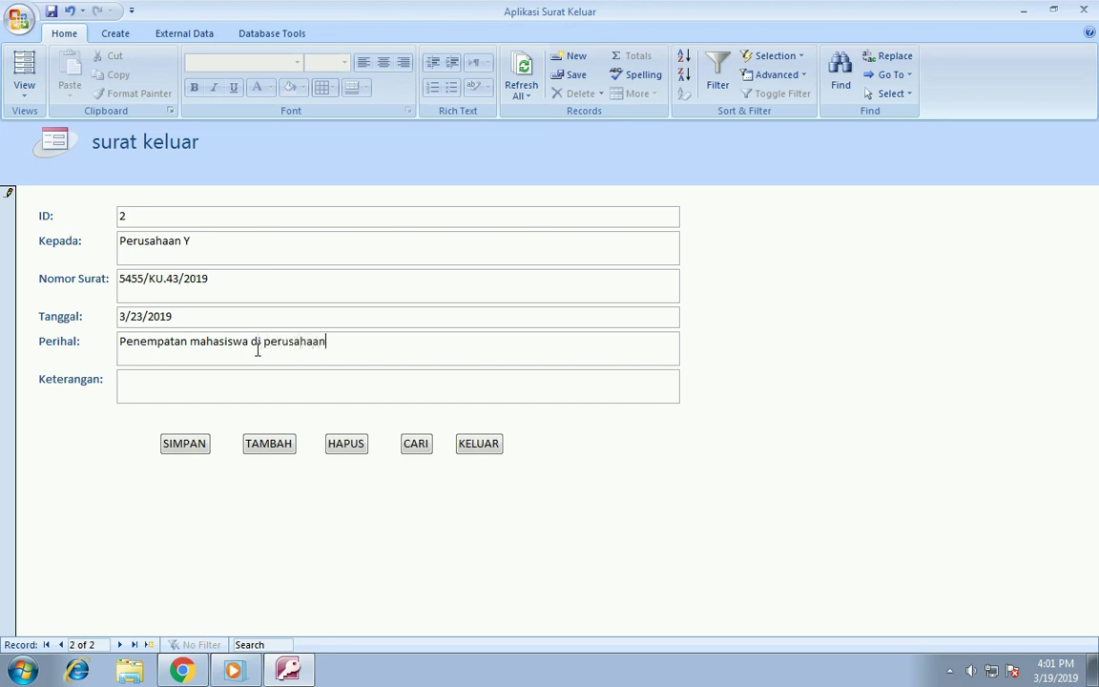
type("-")
left_click(203, 447)
left_click(471, 444)
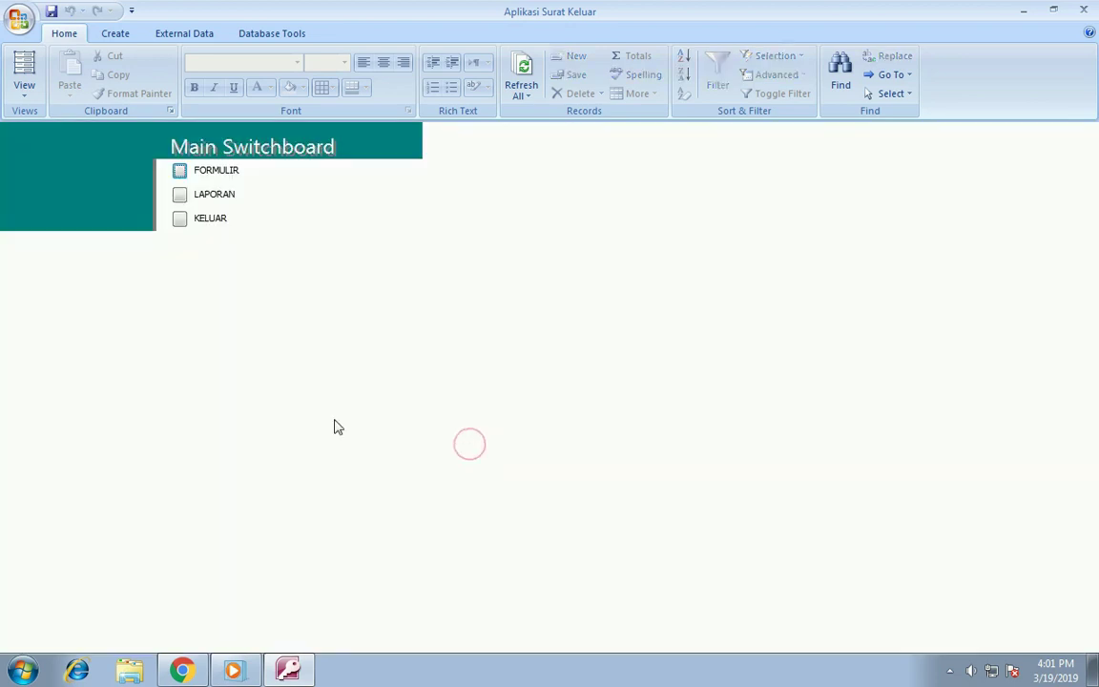
- Open LAPORAN from the switchboard and check the two outgoing-mail records in the surat keluar report
left_click(179, 194)
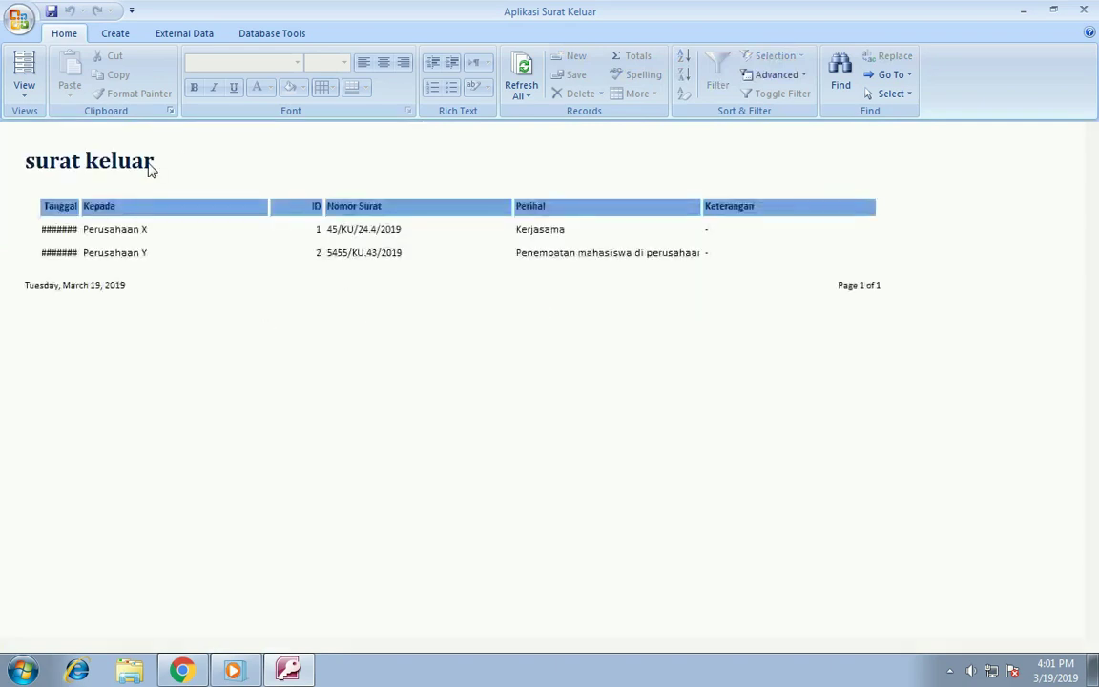
left_click(891, 76)
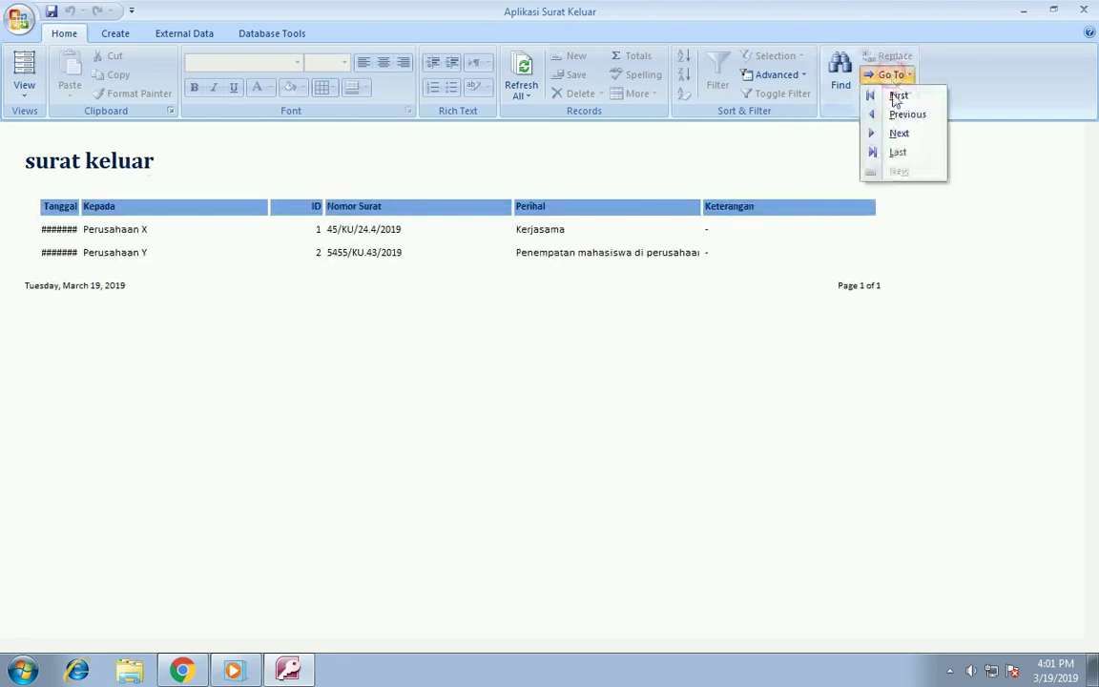
left_click(898, 97)
left_click(897, 75)
left_click(897, 116)
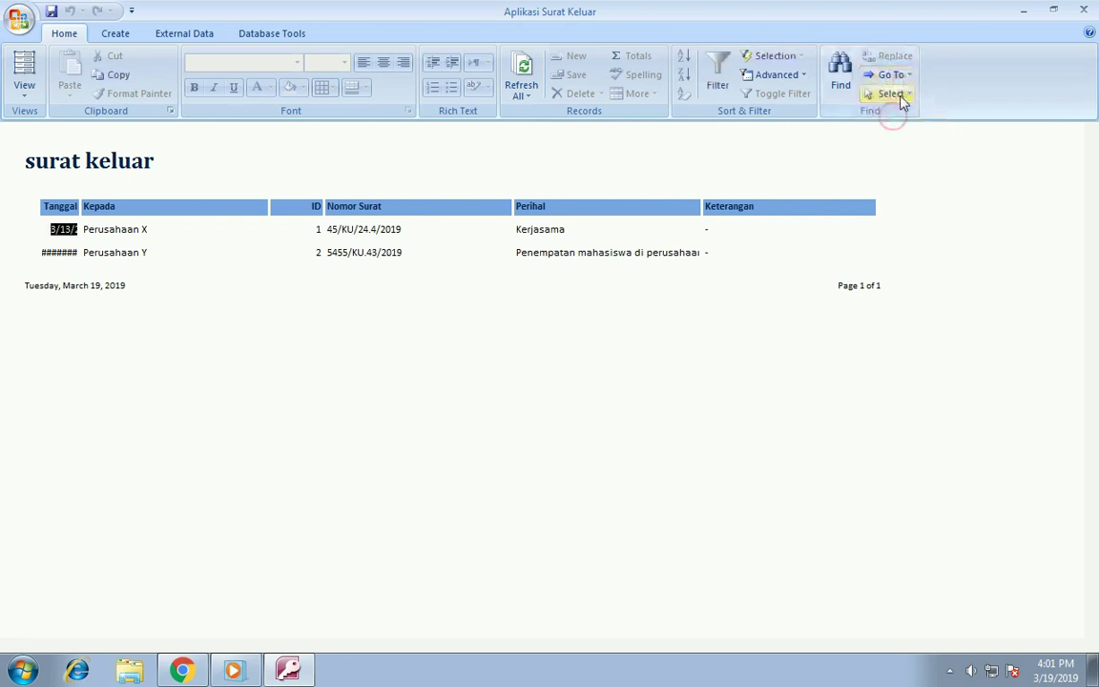
left_click(449, 258)
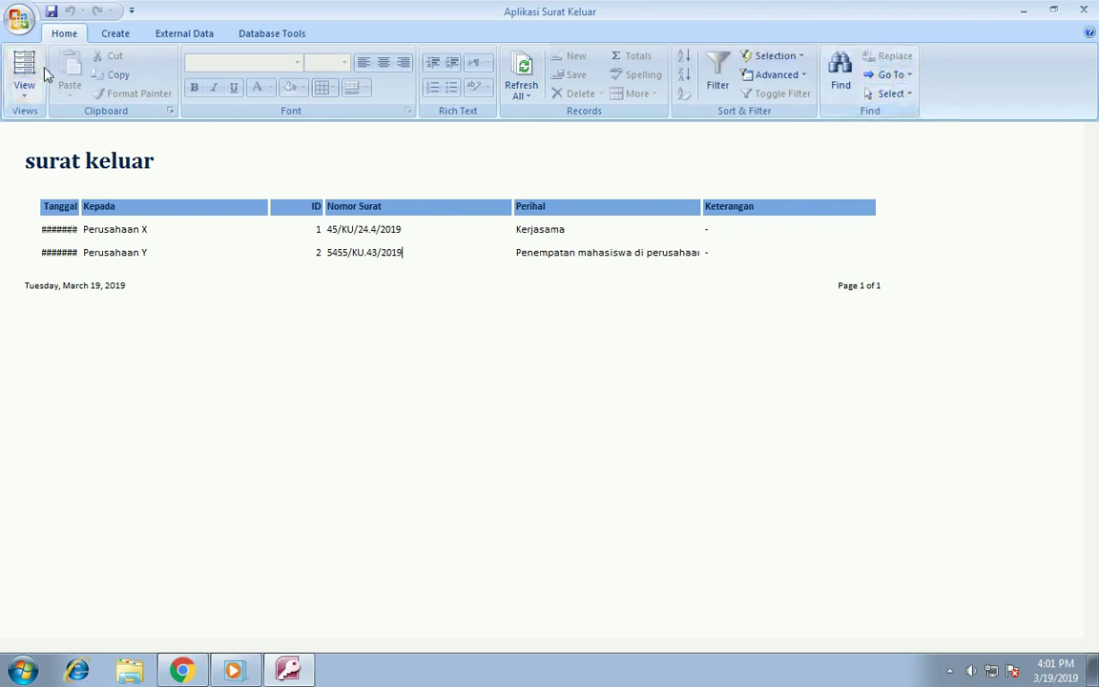
- Close the Aplikasi Surat Keluar database and minimise Windows Media Player
left_click(1088, 14)
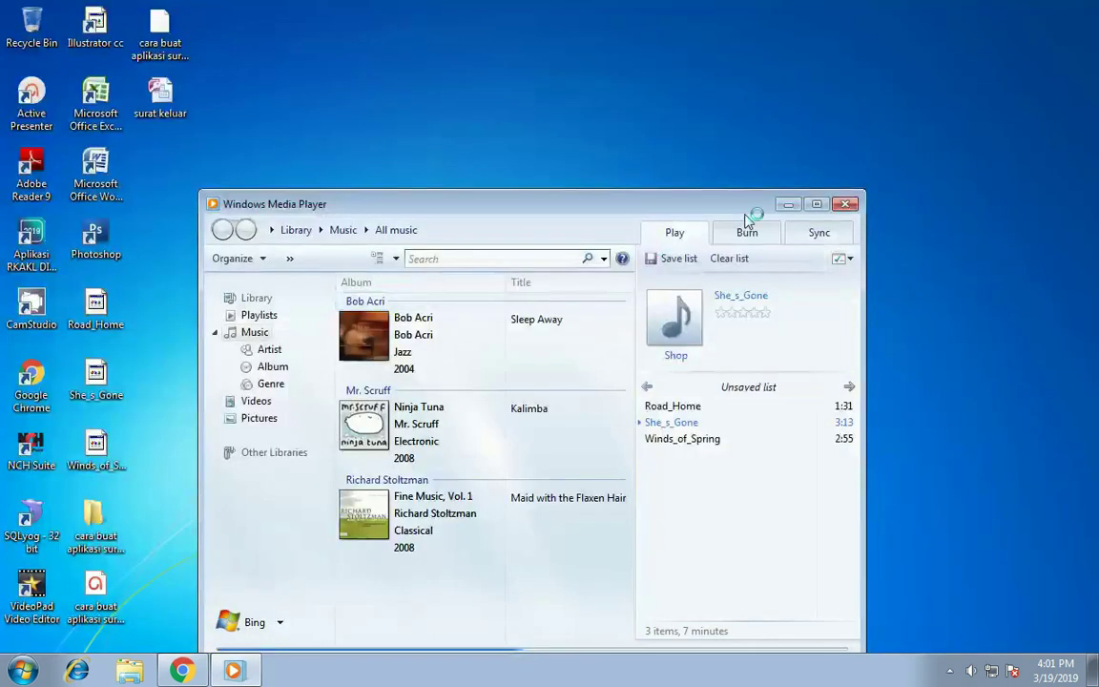
left_click(784, 206)
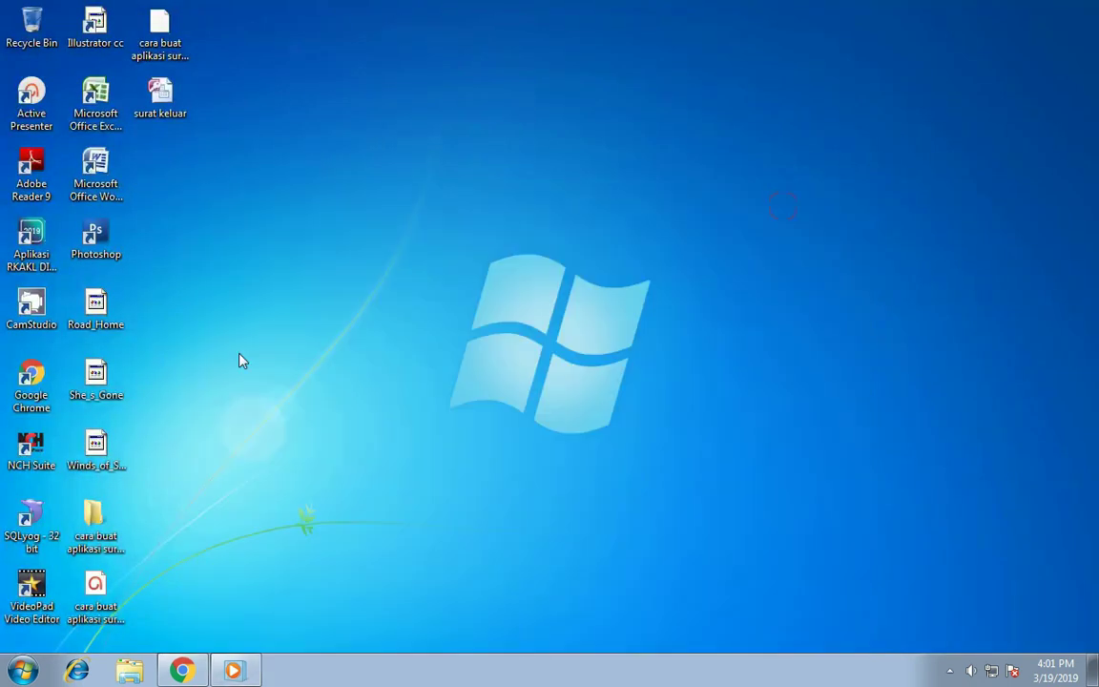